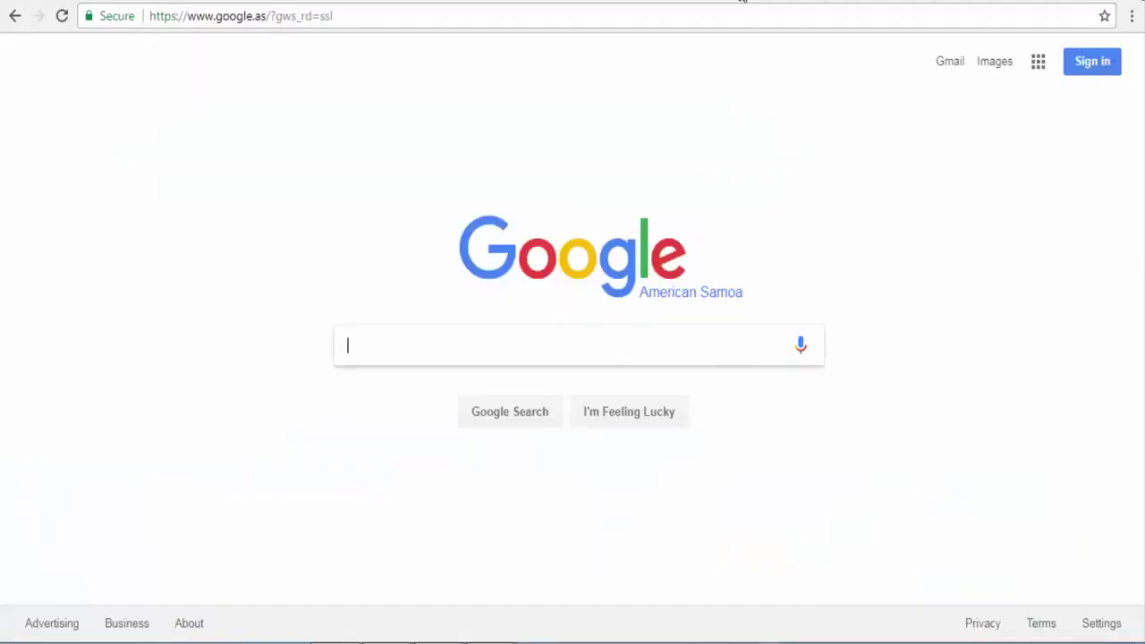
Step: Search Google for "amazon affiliate" and open the Amazon.com Associates site from the results
text(amazon affiliate)
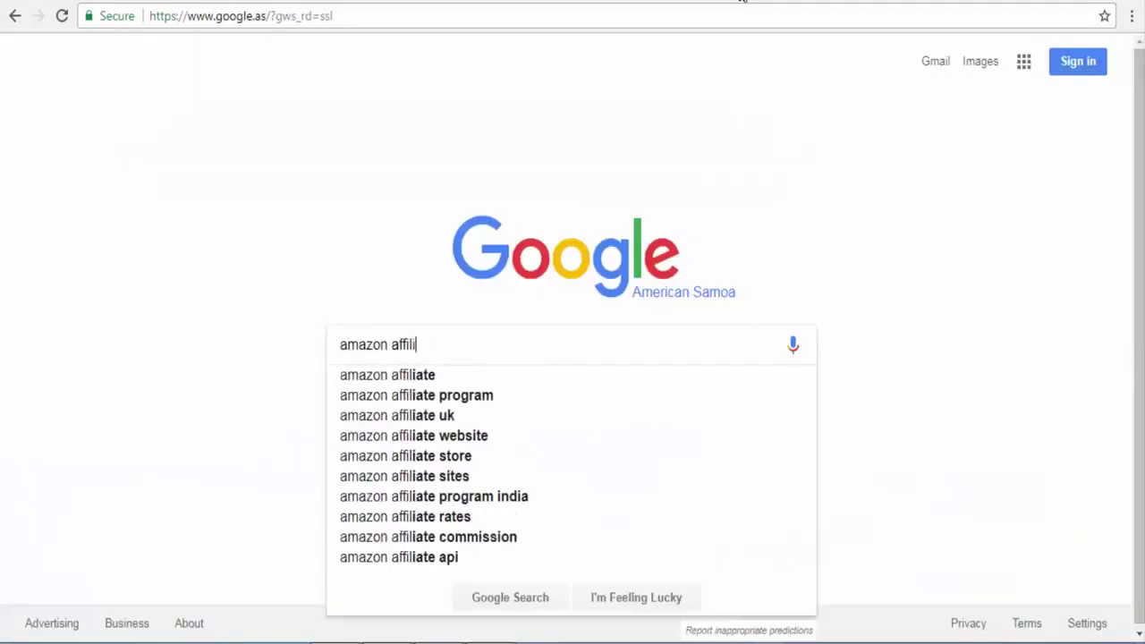
key(Return)
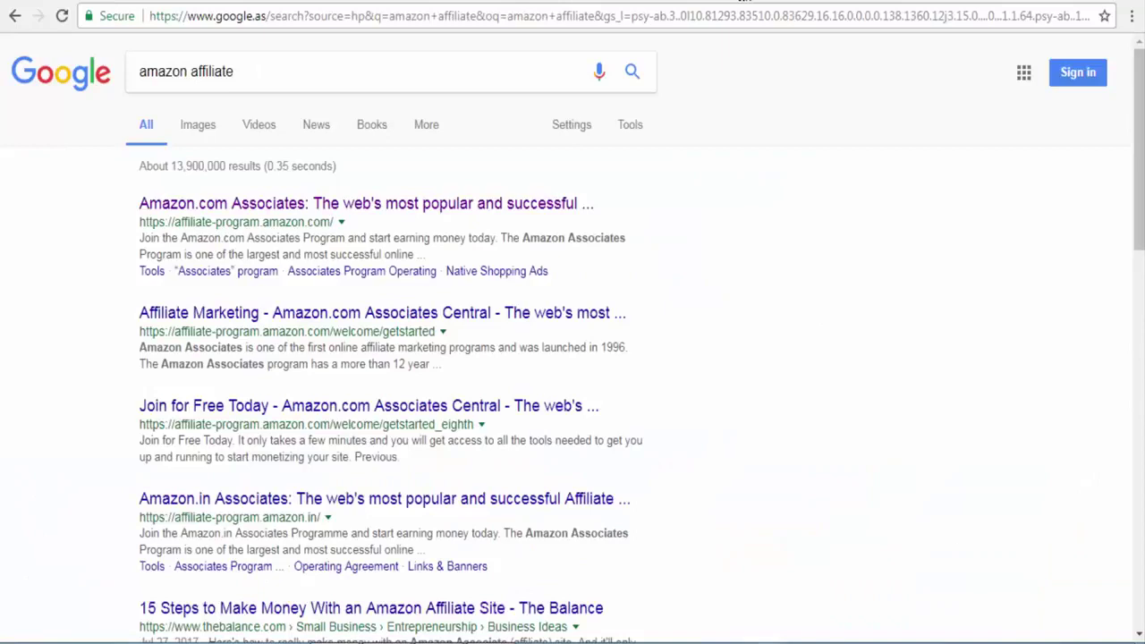
click(436, 213)
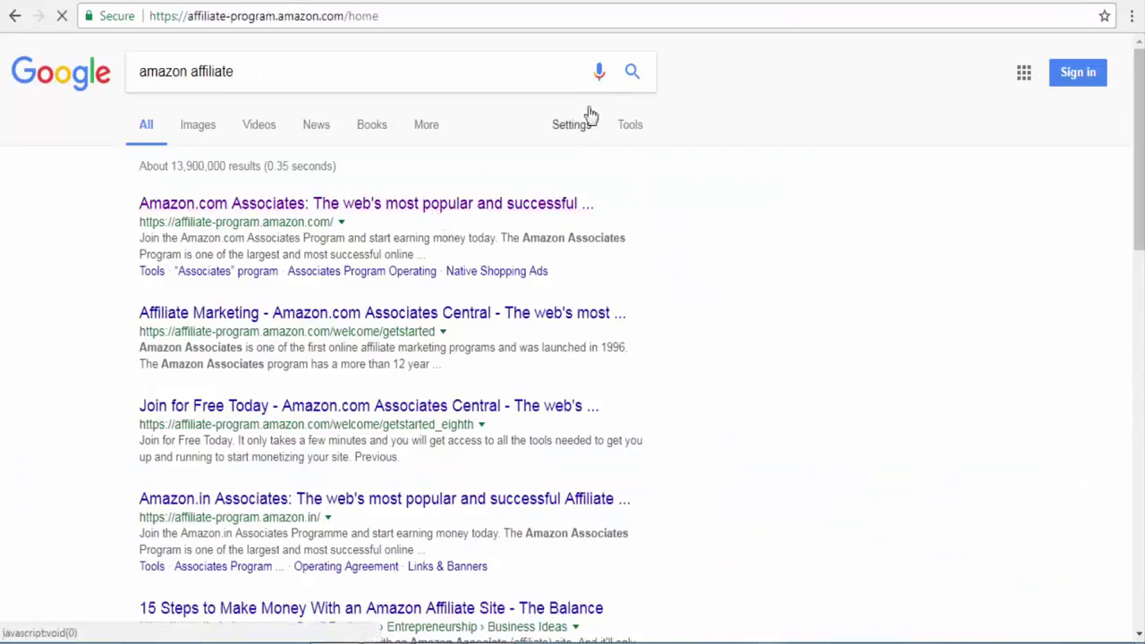
Step: Look over the Amazon Associates home dashboard and sign out of the account
scroll(452, 243, down, 1)
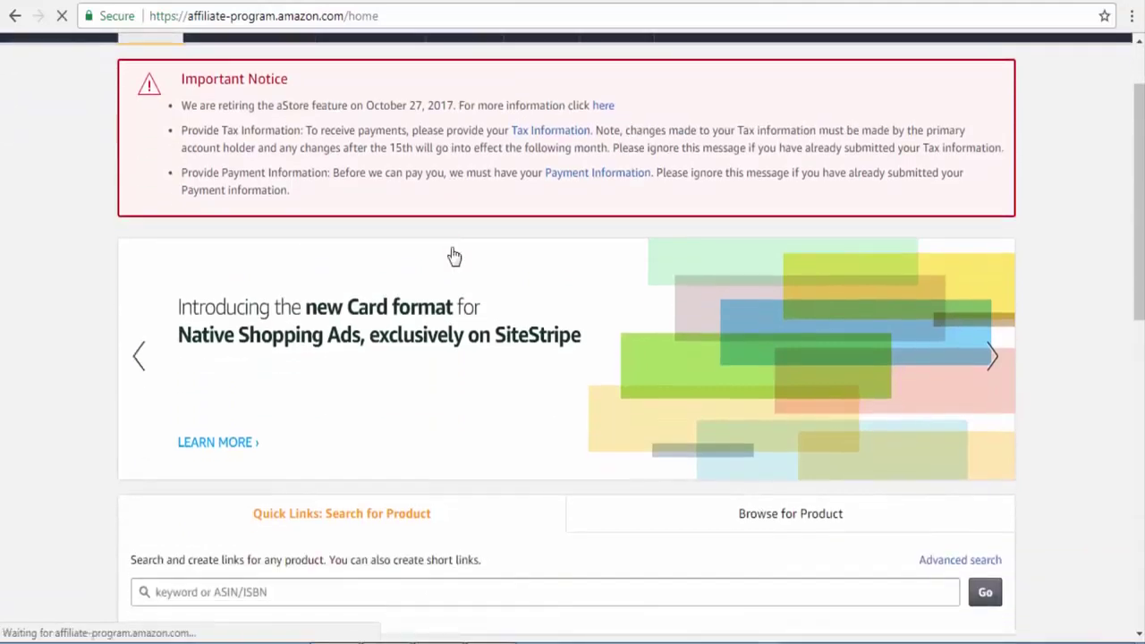
scroll(443, 240, up, 1)
scroll(315, 162, down, 5)
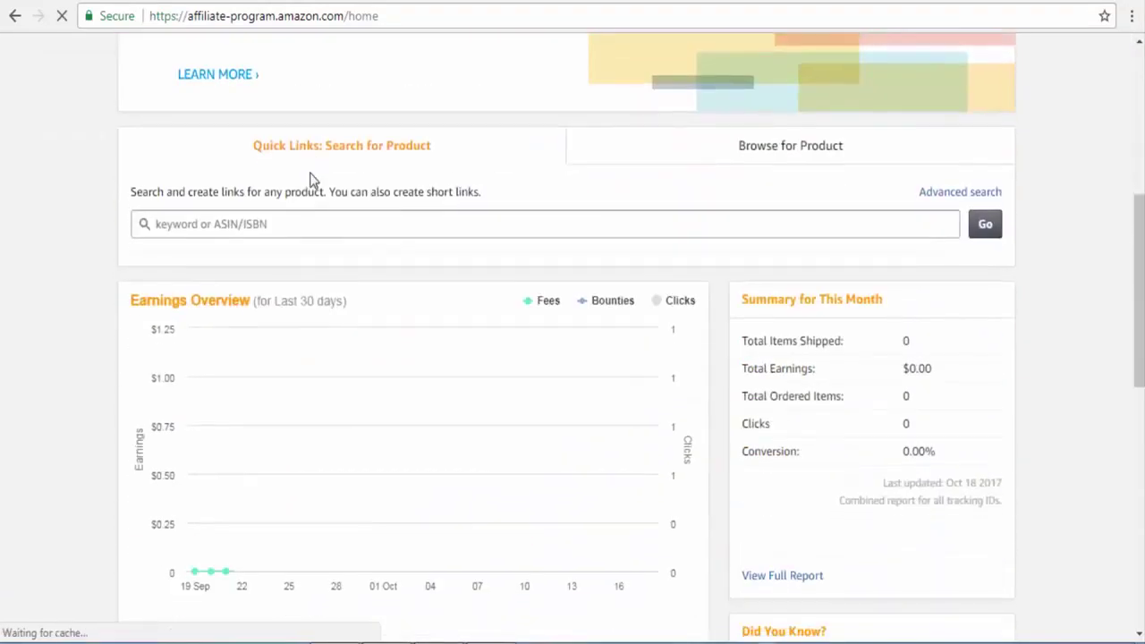
scroll(862, 105, up, 5)
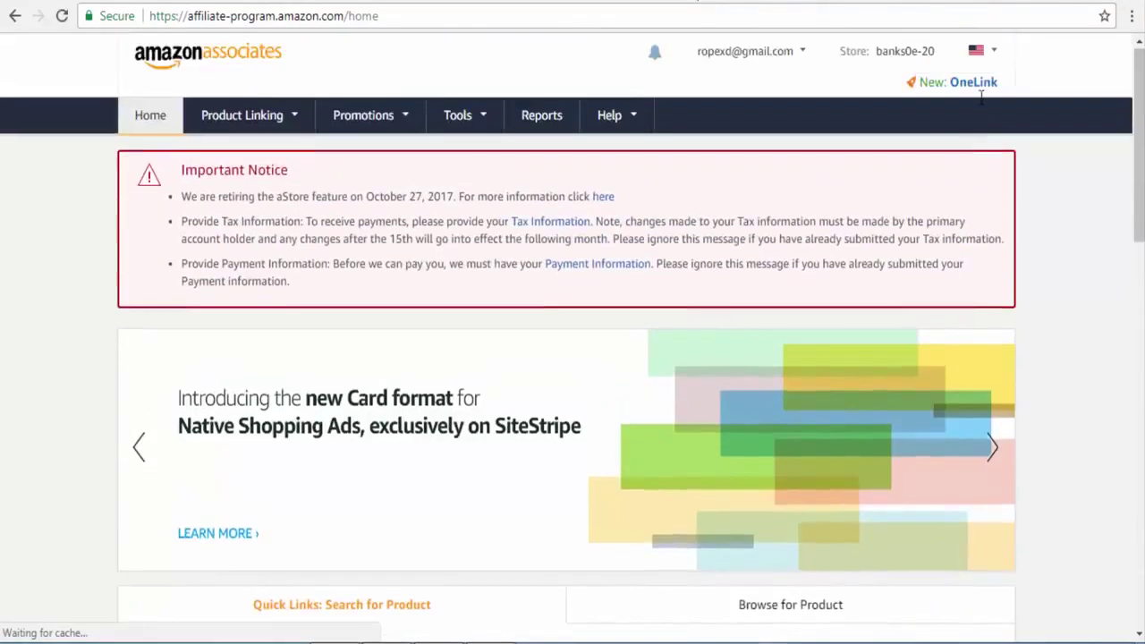
click(760, 51)
click(713, 173)
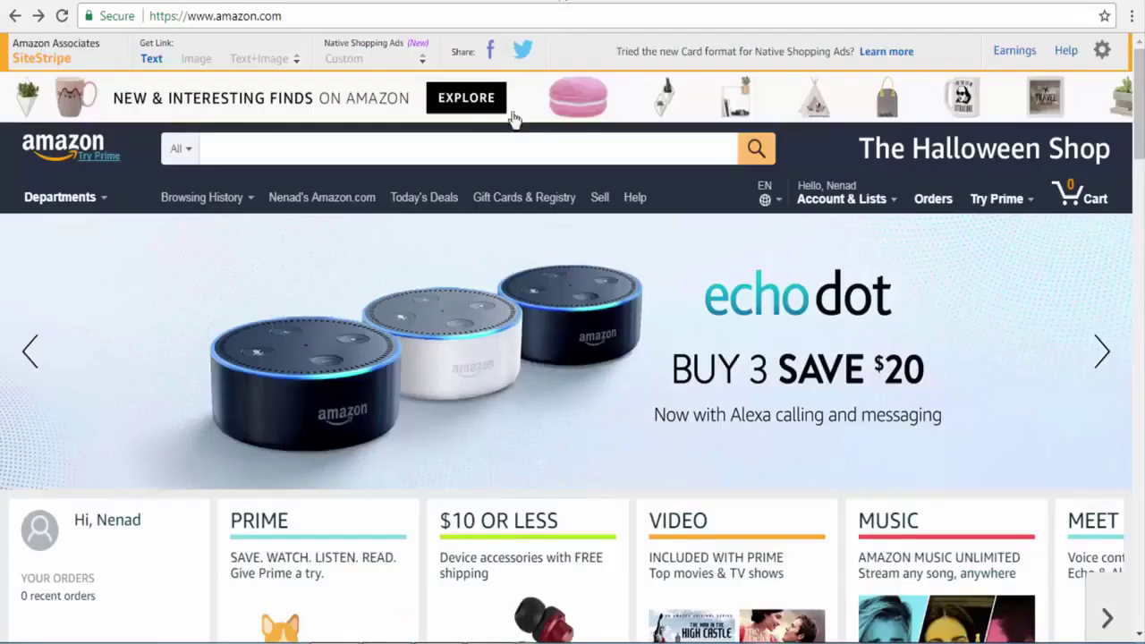
Step: On the Amazon store home page, open the quick look of the first camera under Digital Cameras best sellers and highlight its price
scroll(489, 184, down, 9)
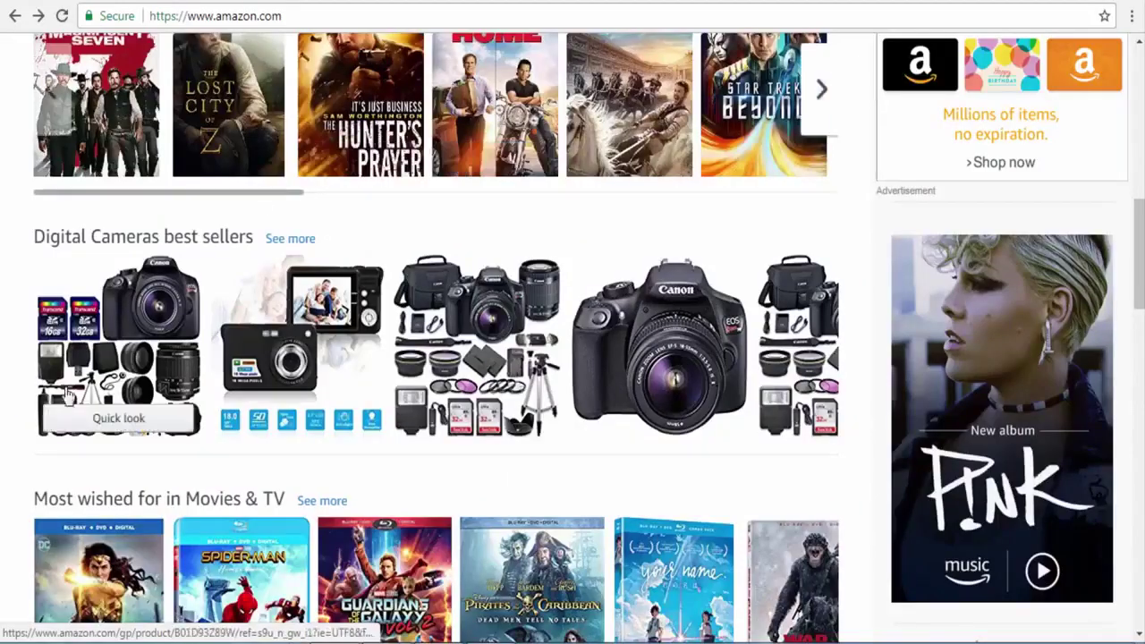
click(162, 416)
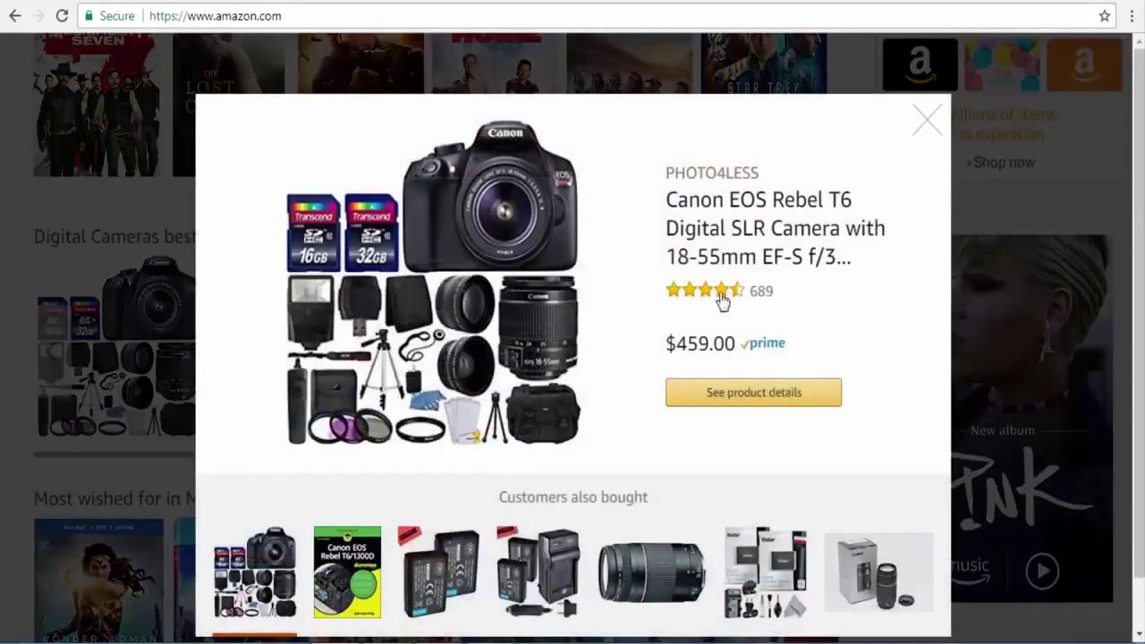
drag(673, 344, 737, 353)
click(727, 351)
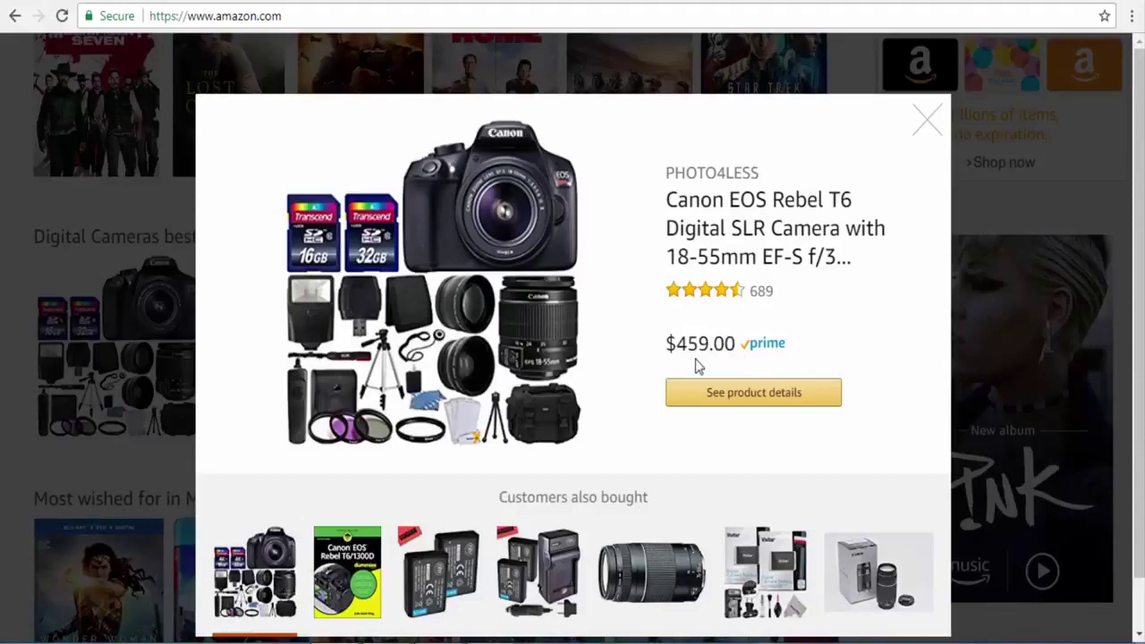
drag(667, 344, 736, 349)
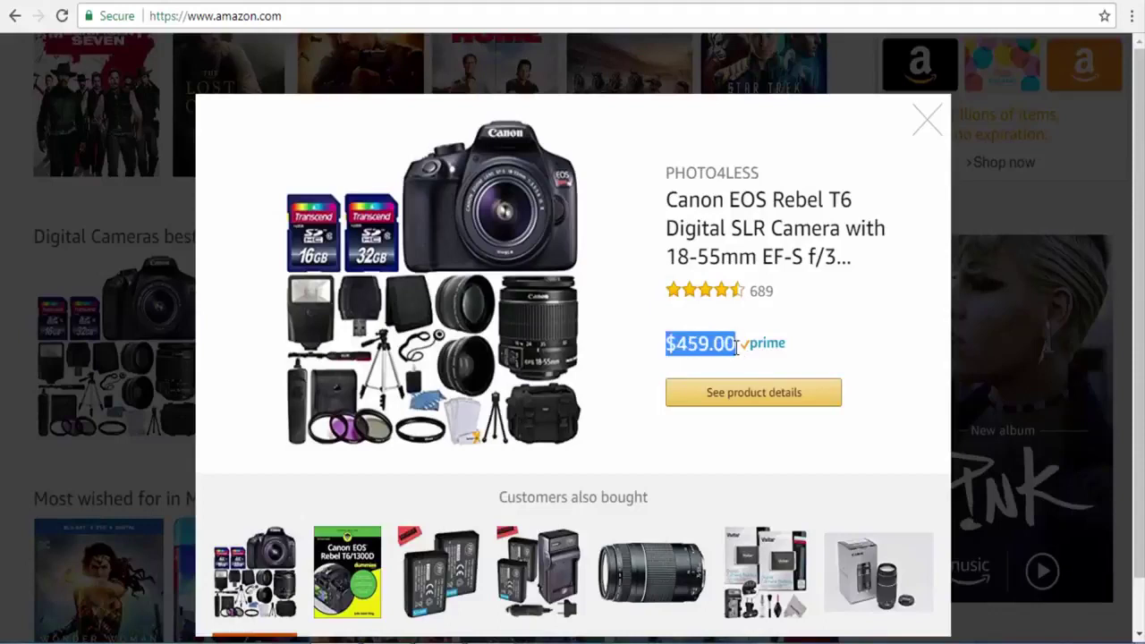
click(736, 349)
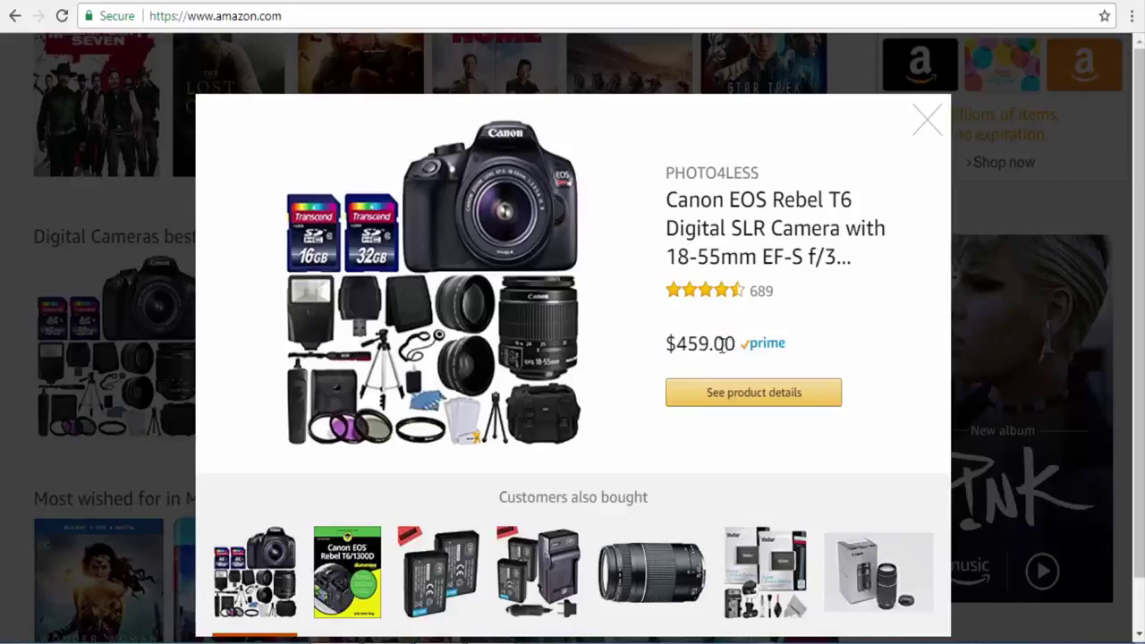
drag(668, 349, 738, 349)
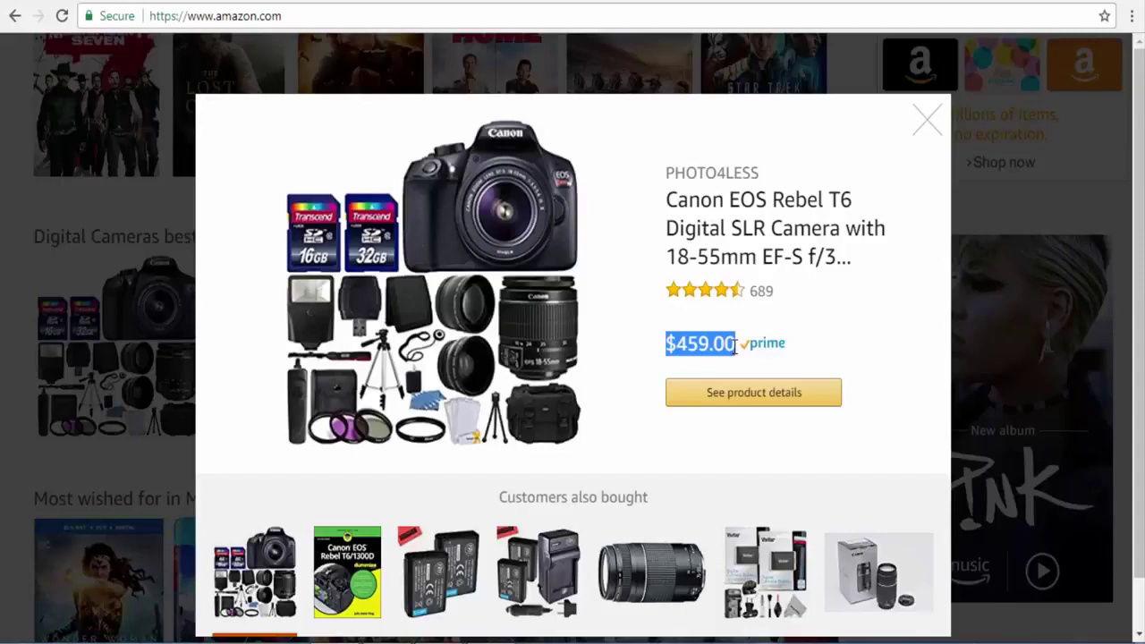
drag(669, 336, 735, 342)
click(687, 332)
click(732, 336)
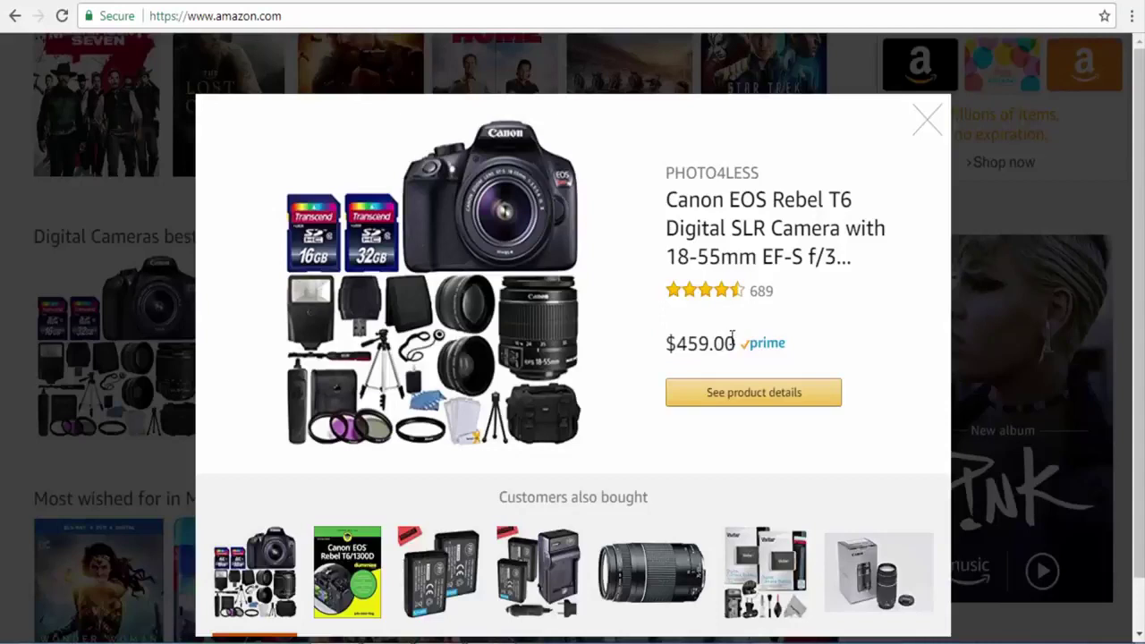
drag(666, 338, 735, 343)
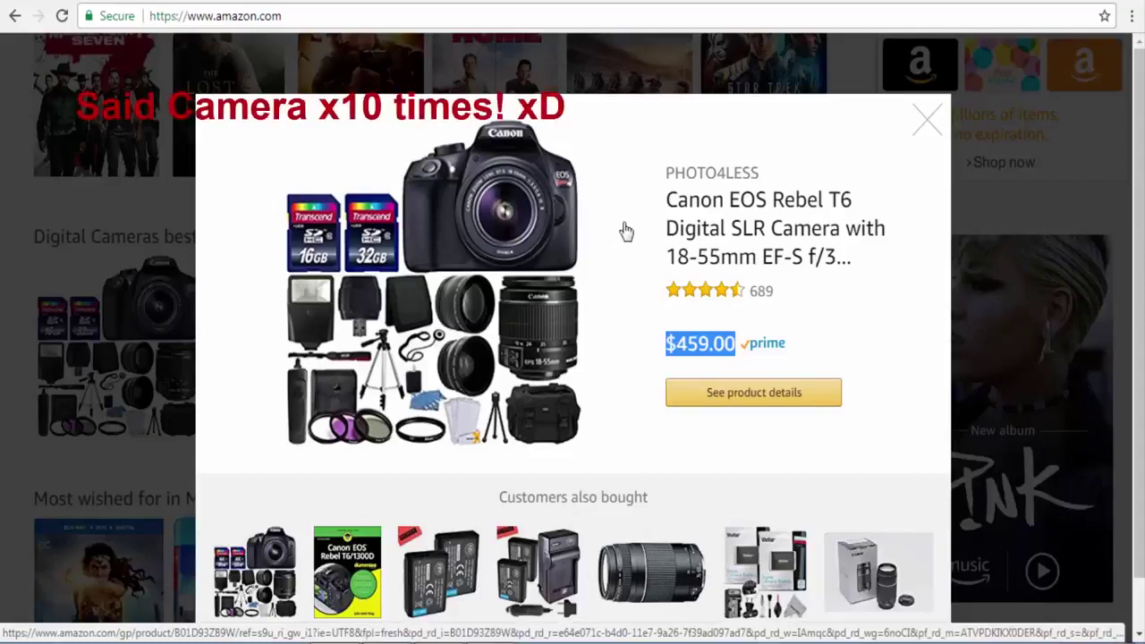
click(678, 342)
drag(666, 348, 735, 346)
click(735, 346)
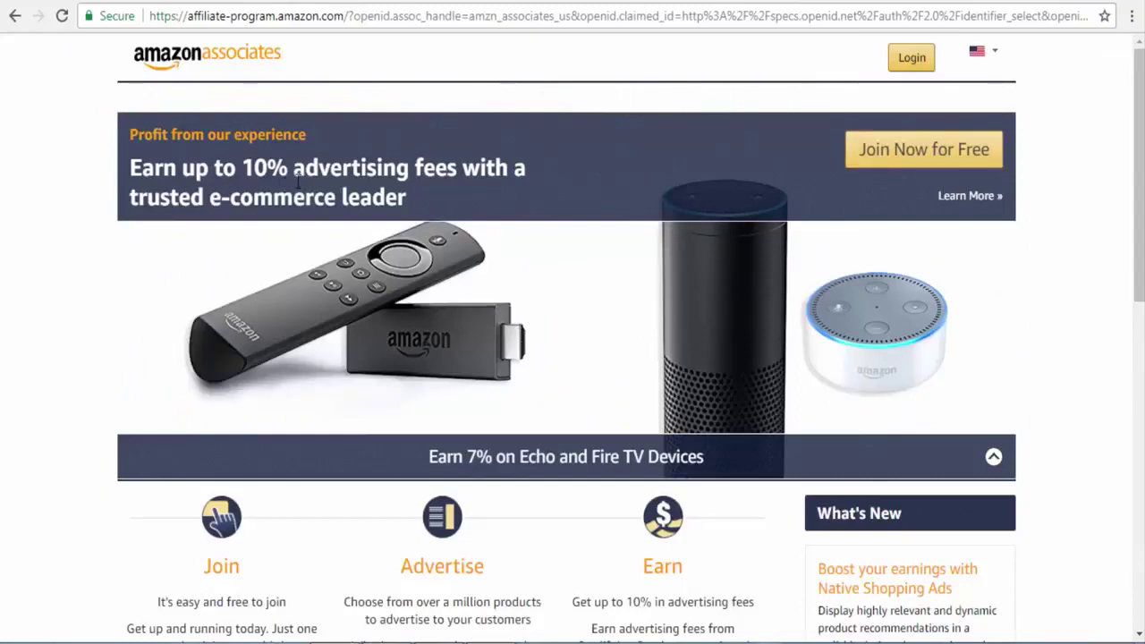
Step: Examine the advertising-fee terms, the Luxury Beauty category rate and the free joining option on the Amazon Associates welcome page
scroll(555, 293, down, 2)
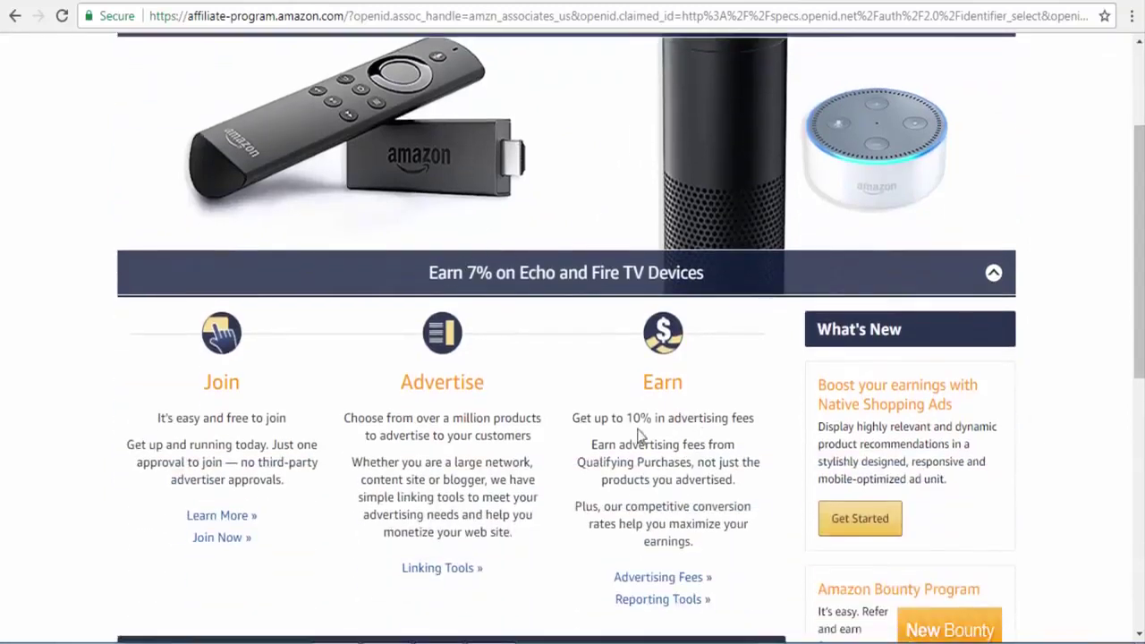
drag(580, 419, 757, 417)
click(755, 415)
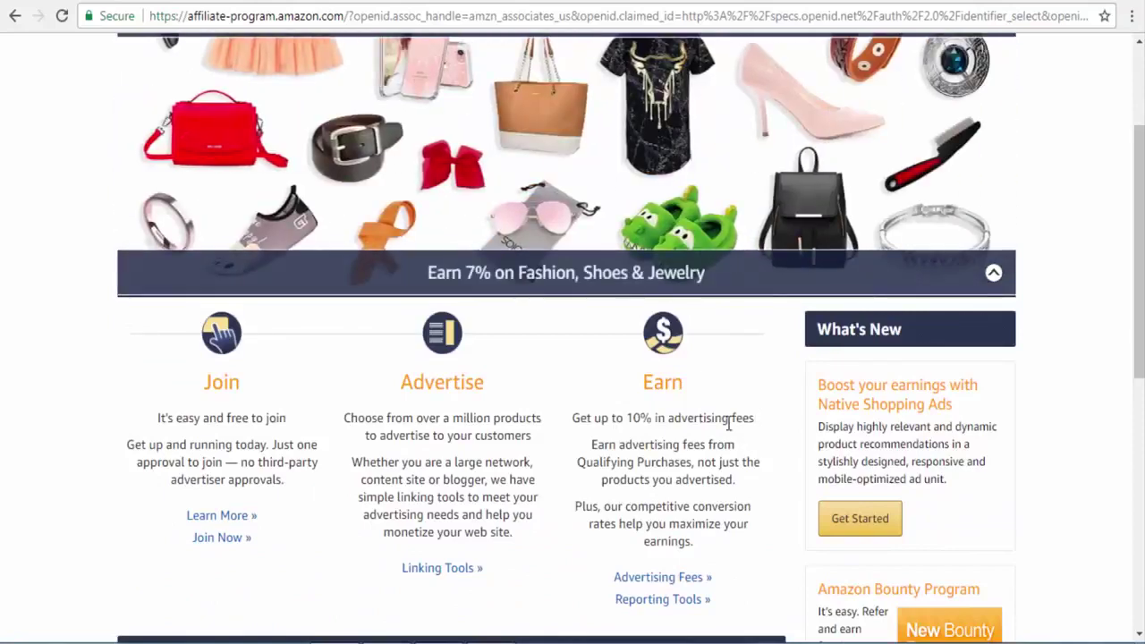
scroll(656, 403, up, 2)
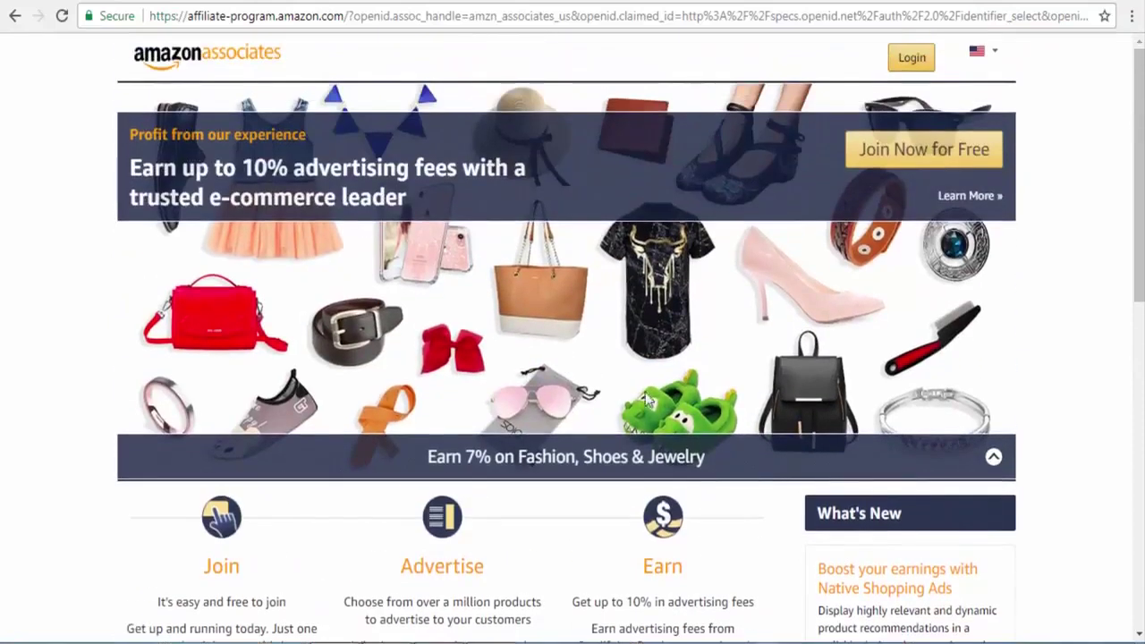
scroll(637, 399, down, 3)
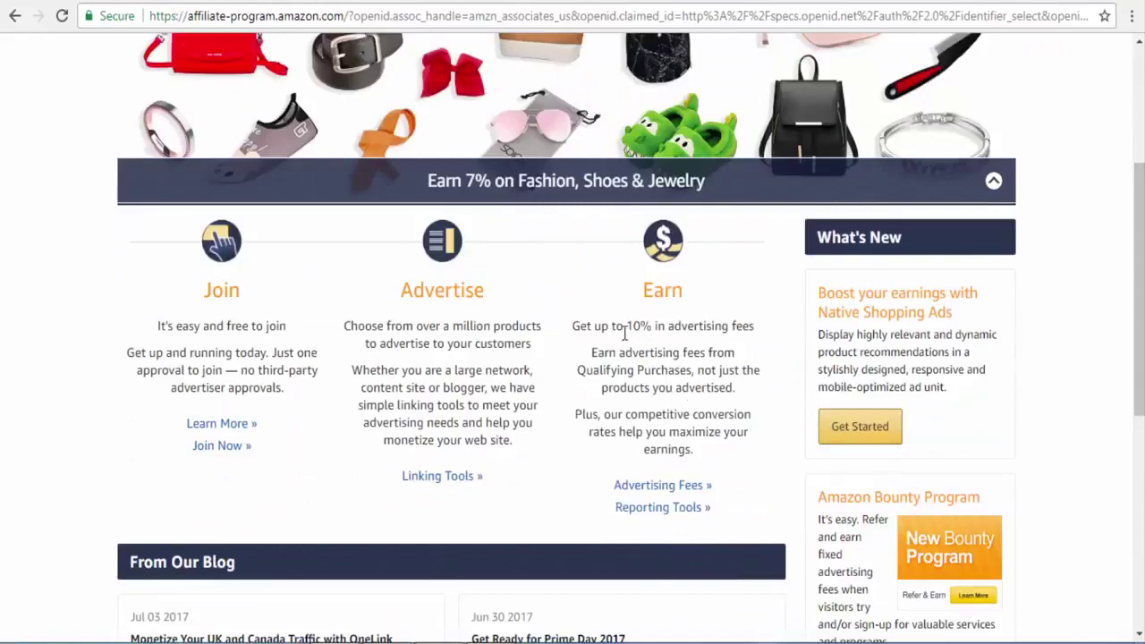
scroll(631, 329, up, 2)
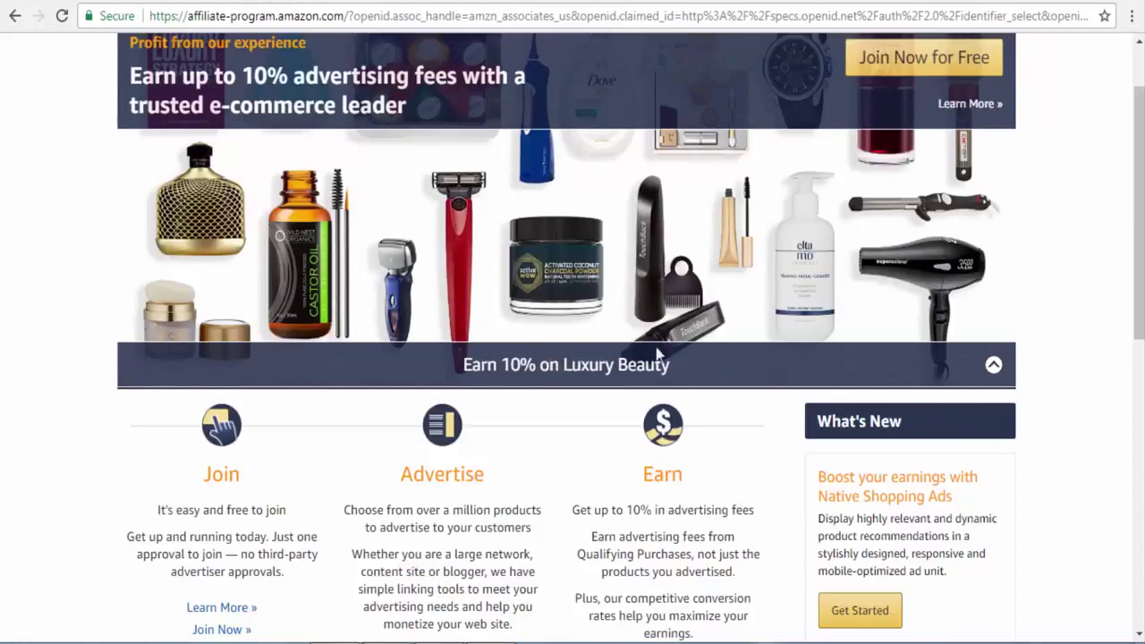
drag(677, 365, 562, 365)
click(555, 362)
scroll(481, 259, up, 1)
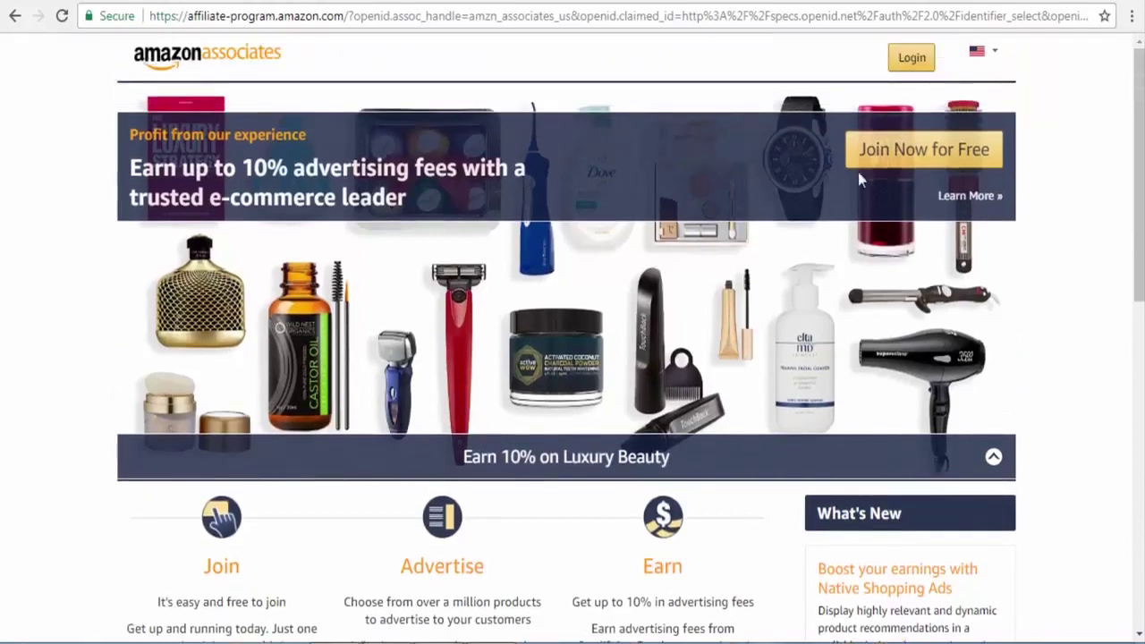
click(884, 165)
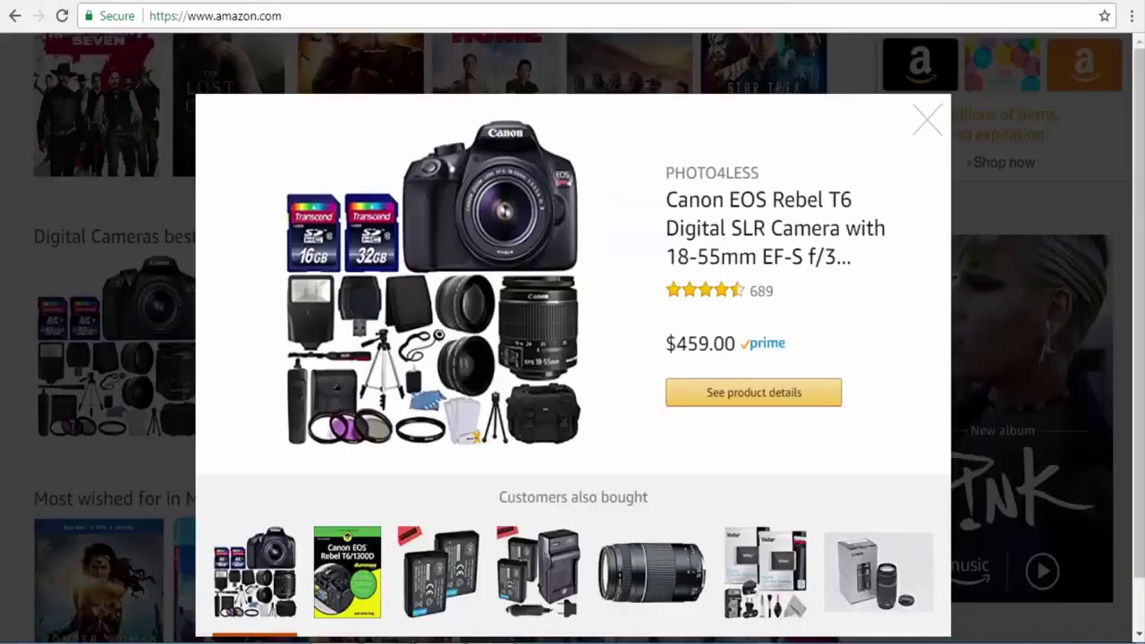
Step: Close the camera's quick look on the Amazon store and browse the product sections of the home page
click(925, 122)
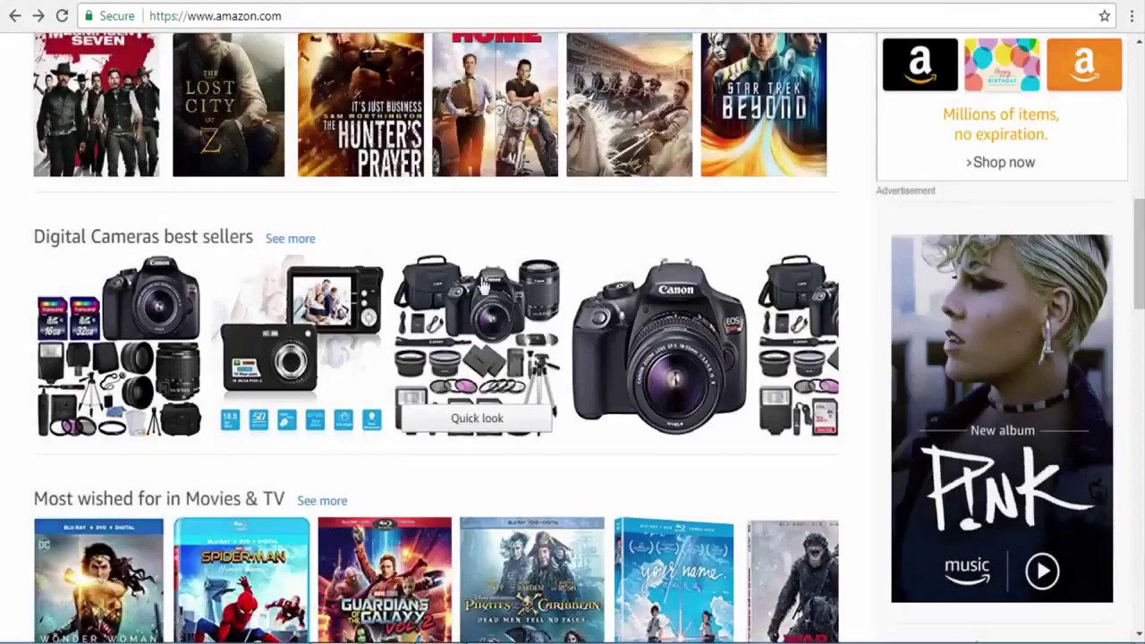
scroll(555, 267, up, 1)
scroll(554, 267, up, 8)
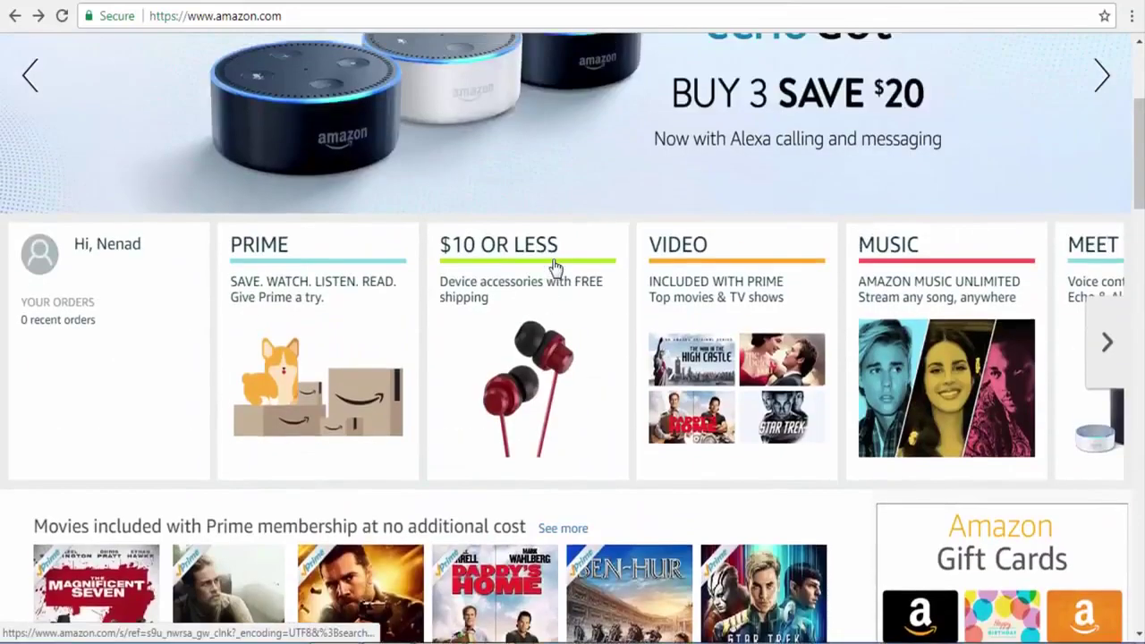
scroll(552, 268, up, 2)
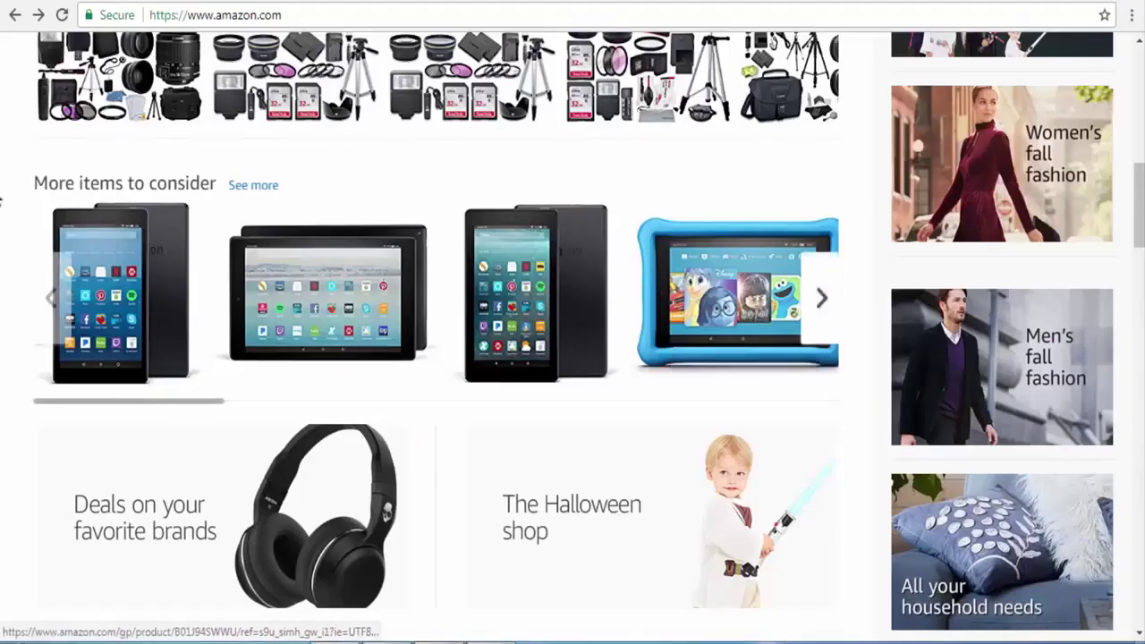
scroll(2, 160, up, 10)
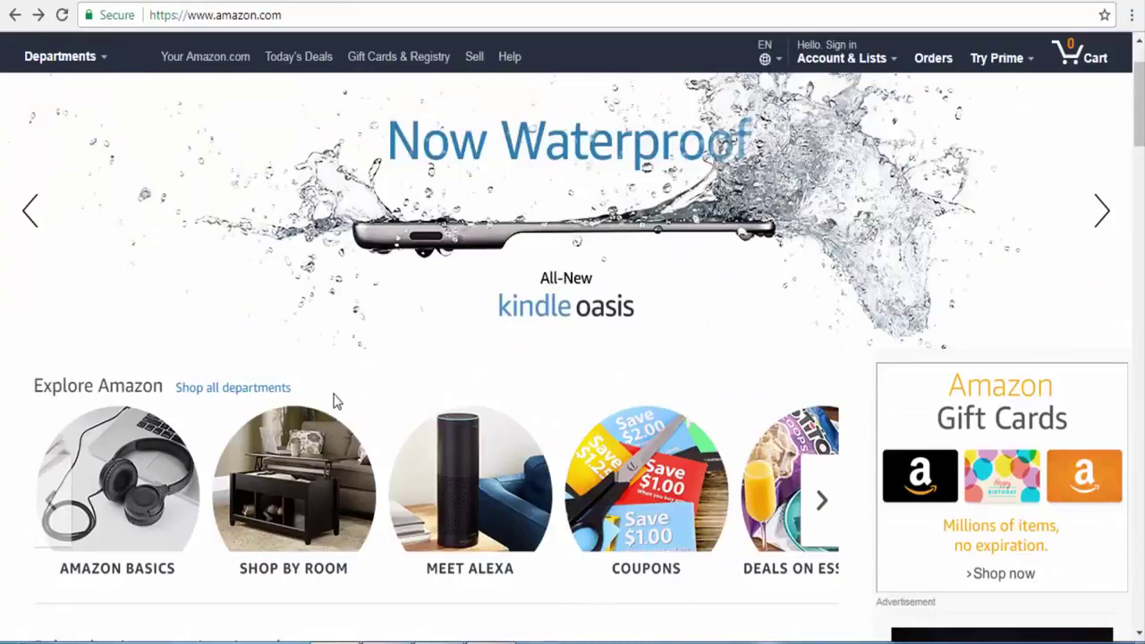
scroll(325, 404, up, 1)
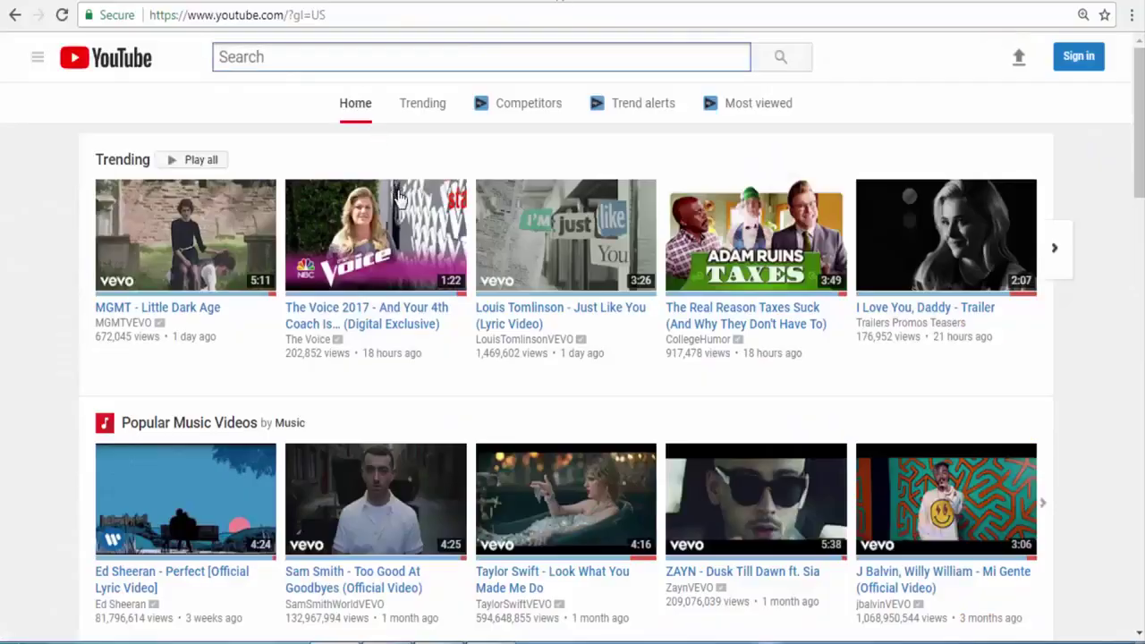
Step: Search YouTube for "top 10 gadgets" and look through the resulting videos for ones featuring Amazon products
text(to)
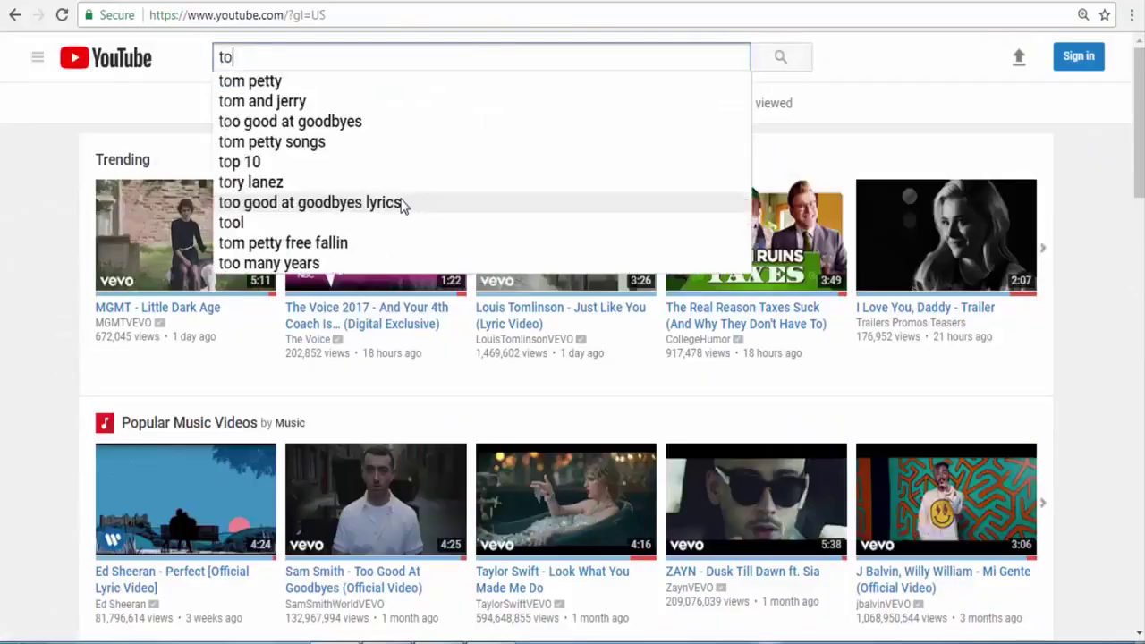
text(p 10 )
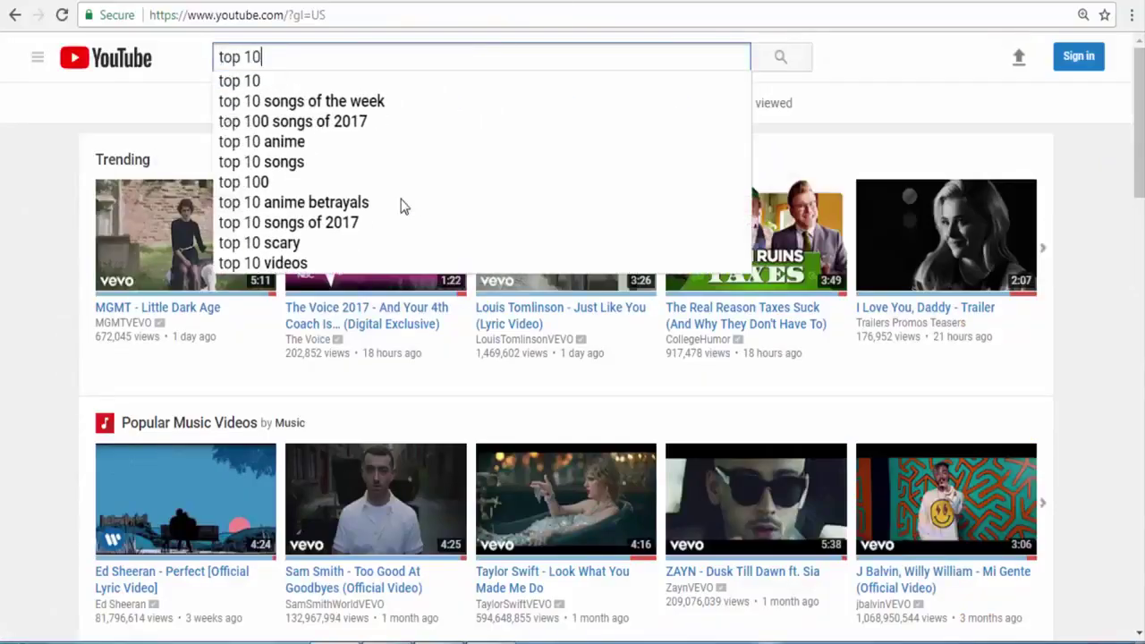
text(gadgets)
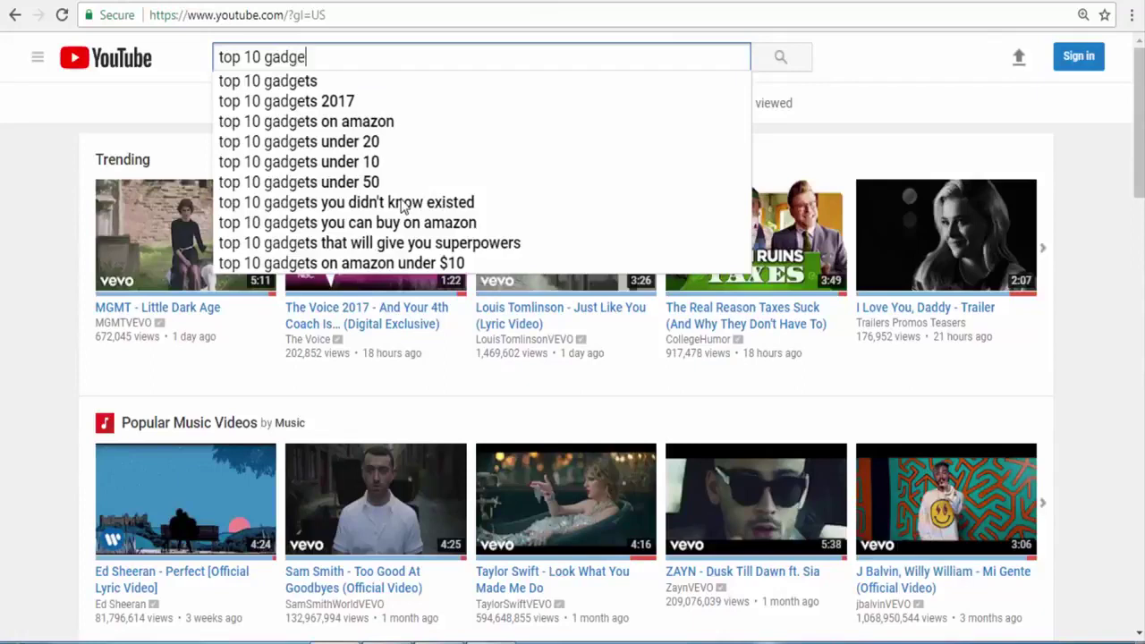
key(Return)
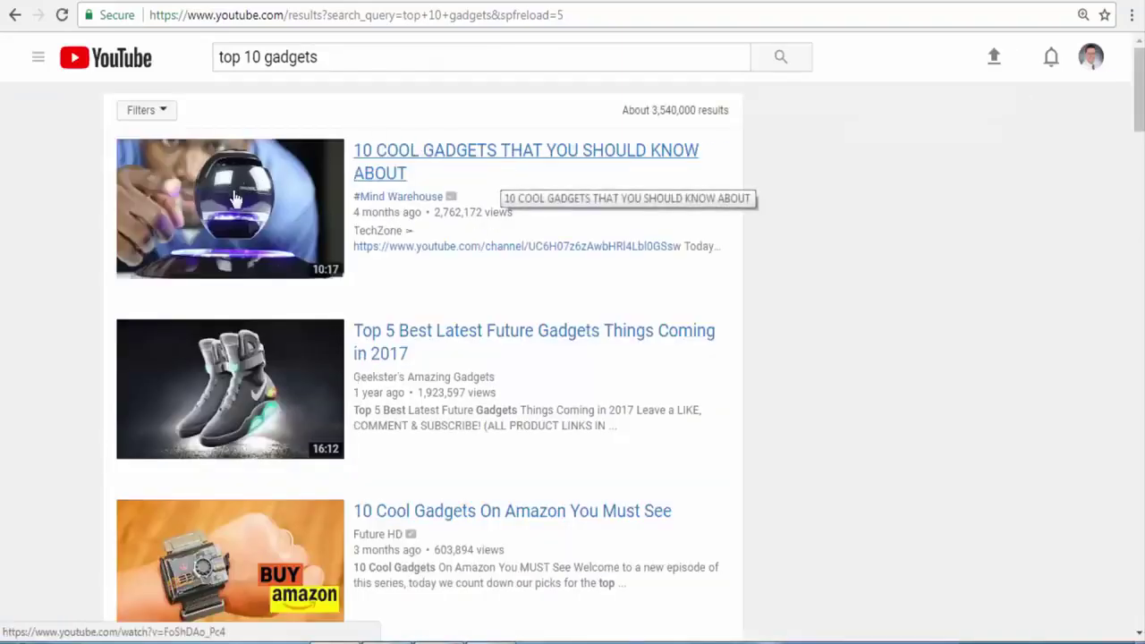
scroll(241, 201, down, 1)
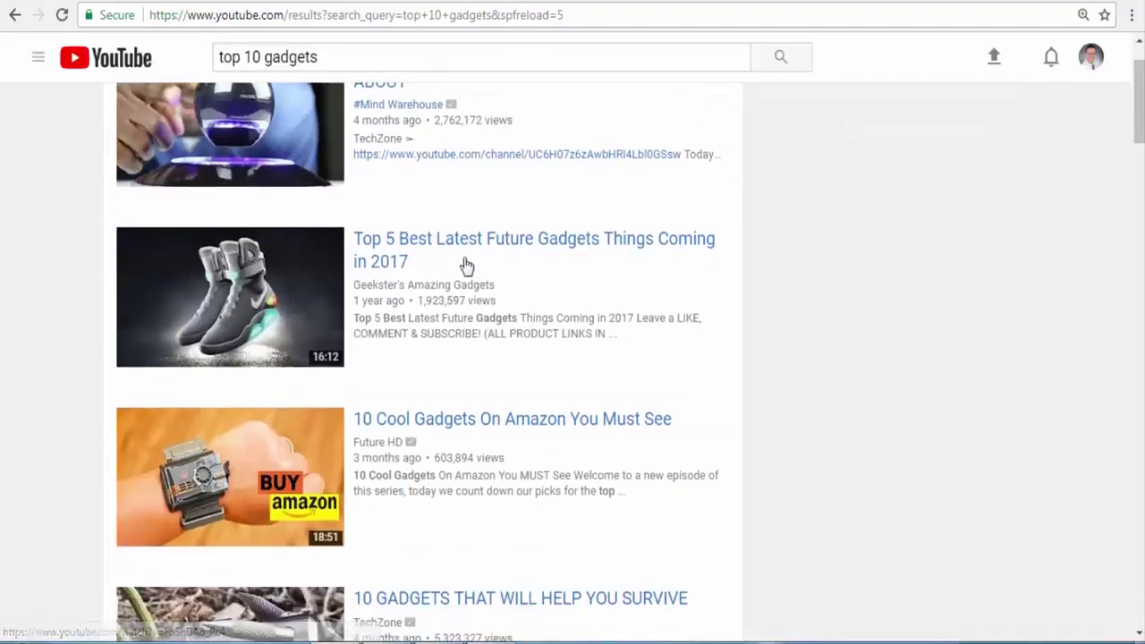
scroll(473, 301, up, 1)
scroll(447, 340, down, 1)
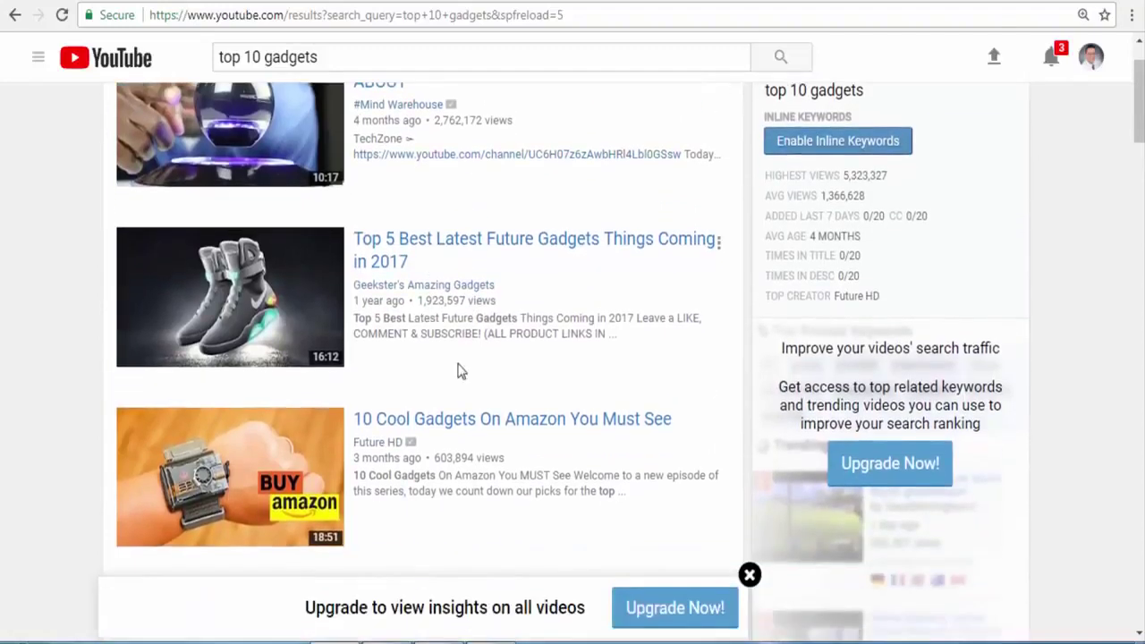
scroll(468, 402, down, 1)
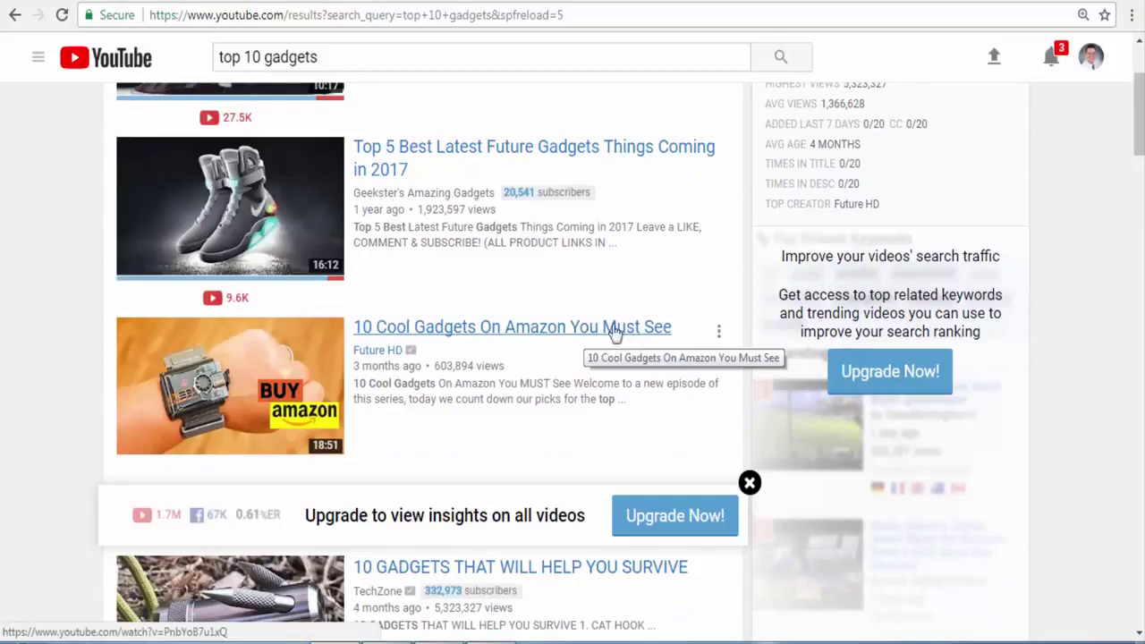
Step: Open the video "10 Cool Gadgets On Amazon You Must See", pause it and highlight its view count
click(302, 331)
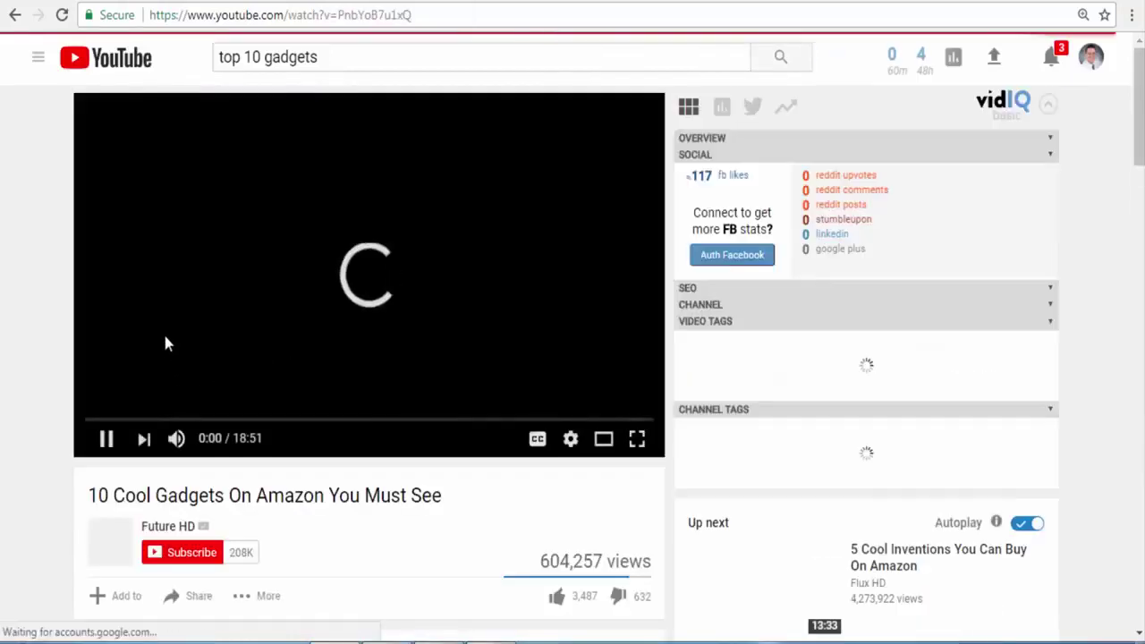
click(165, 343)
scroll(254, 315, down, 1)
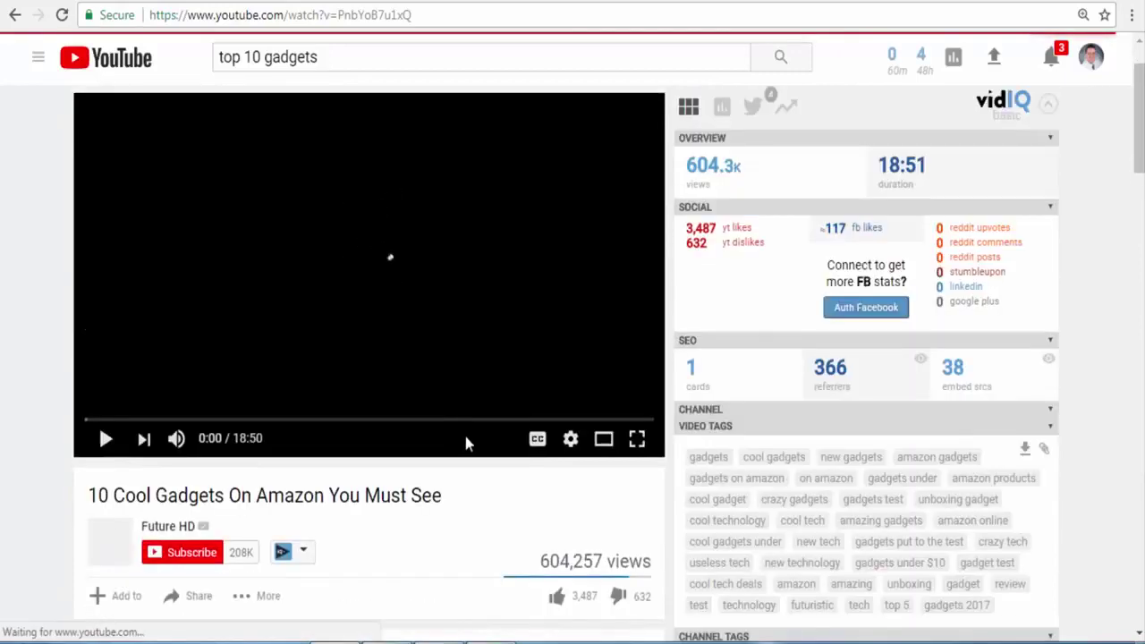
scroll(468, 439, down, 3)
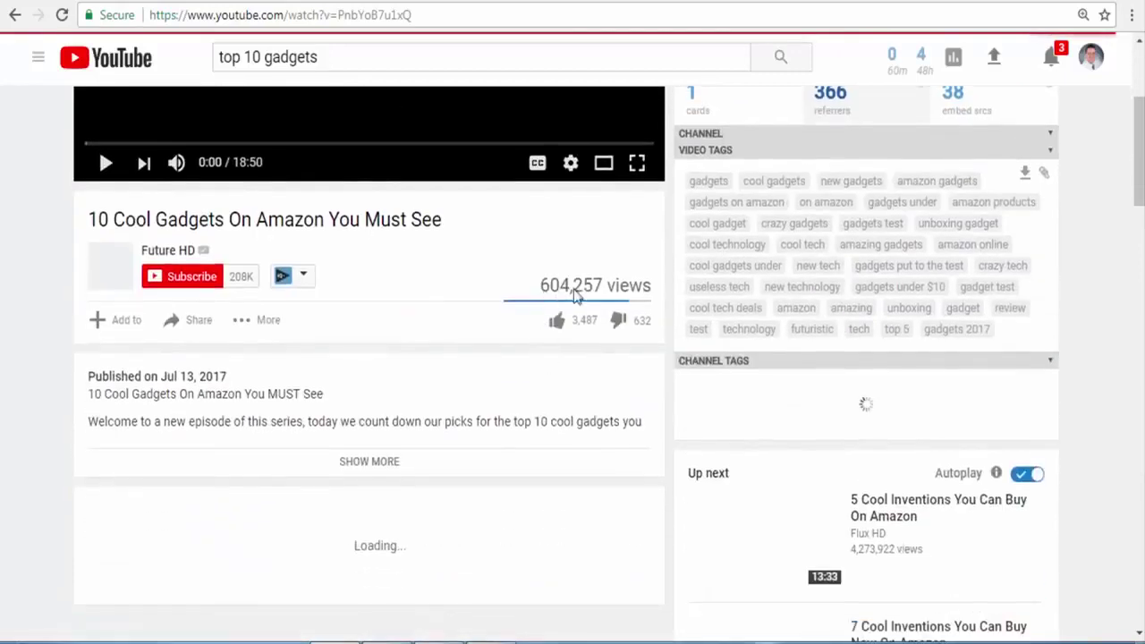
drag(539, 287, 617, 292)
scroll(617, 291, up, 2)
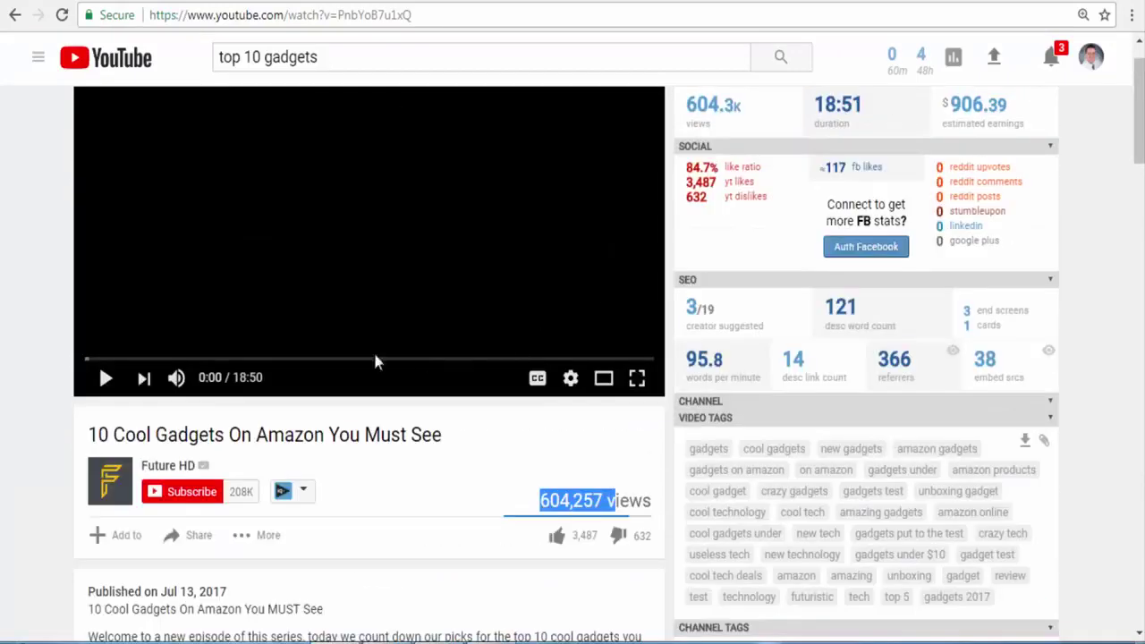
click(79, 366)
Step: Expand the video's full description and examine the Amazon product links in its Gadgets List
scroll(79, 366, down, 4)
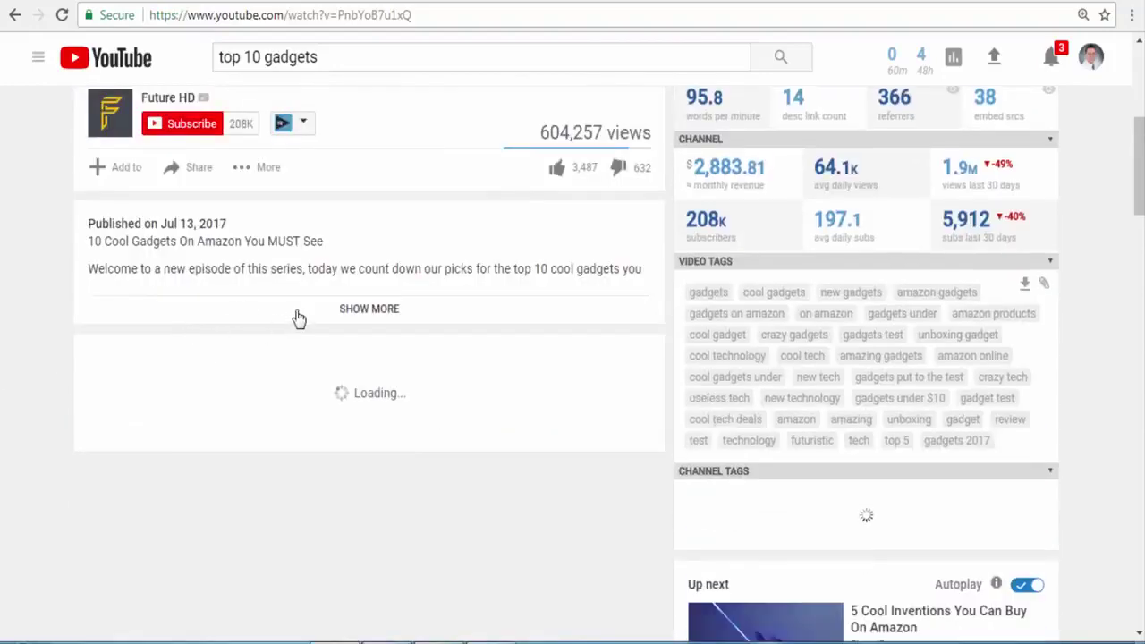
click(299, 319)
scroll(193, 250, up, 1)
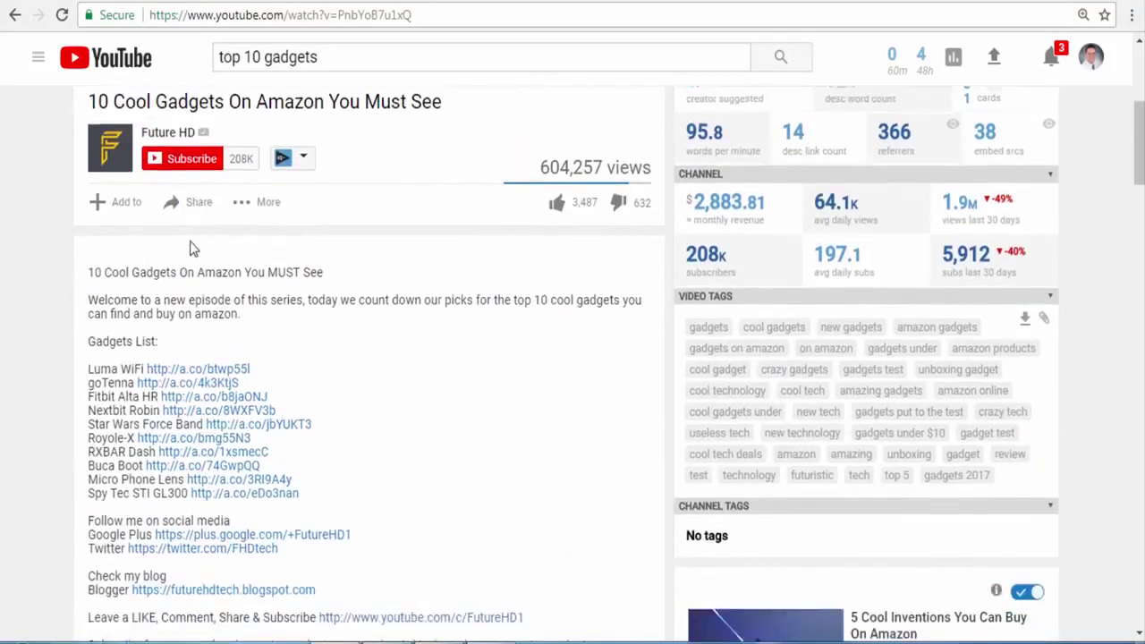
scroll(193, 250, down, 2)
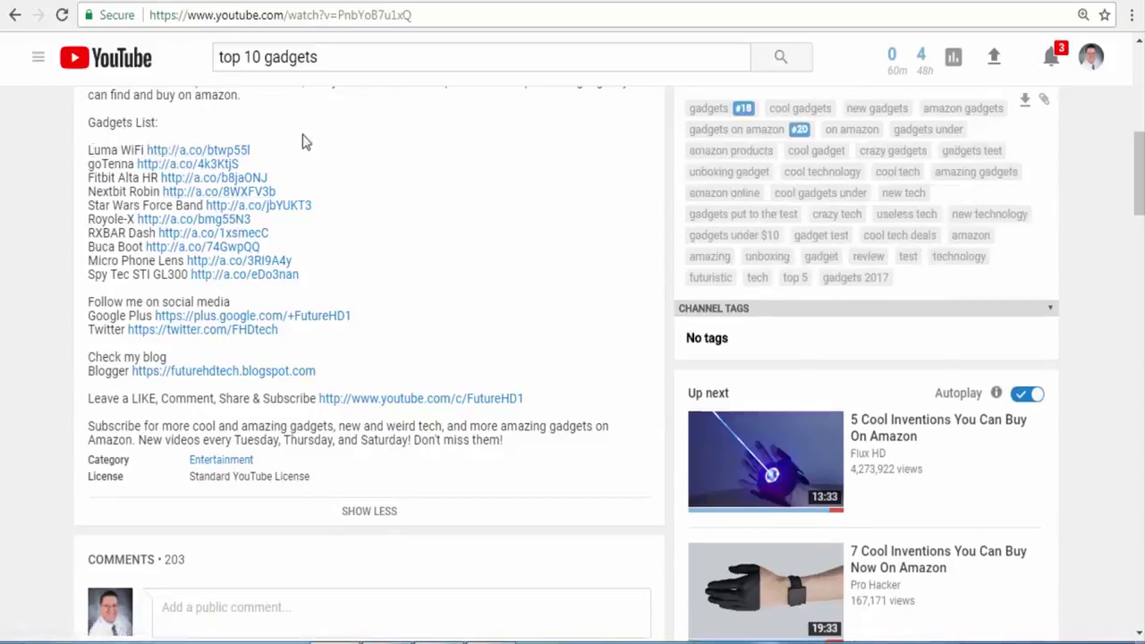
scroll(309, 141, up, 3)
scroll(281, 218, up, 3)
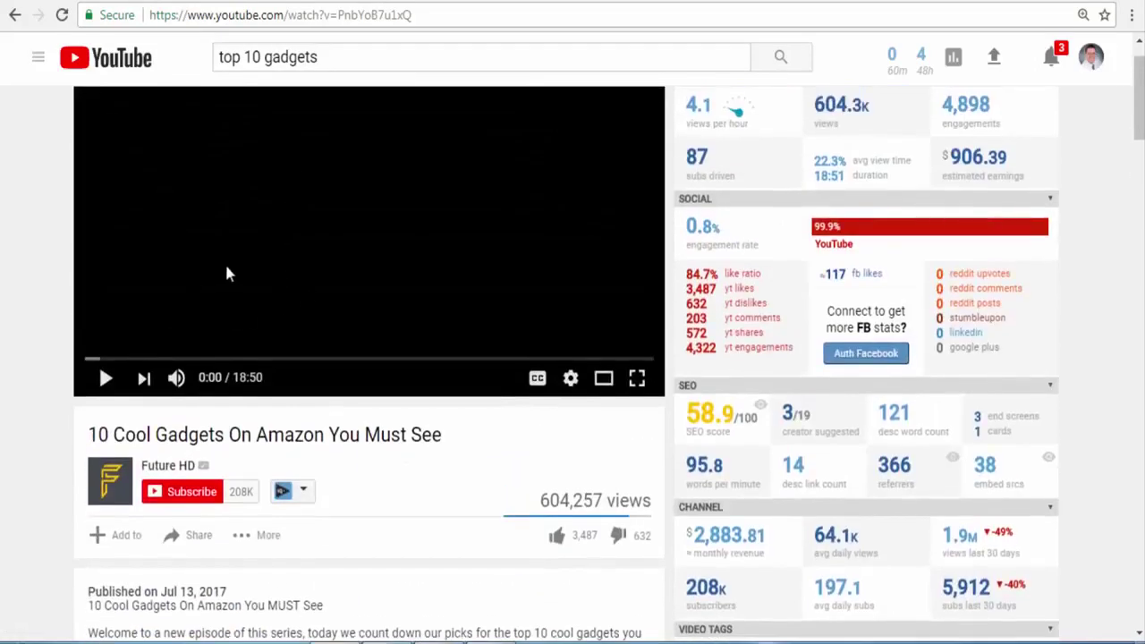
scroll(227, 270, down, 5)
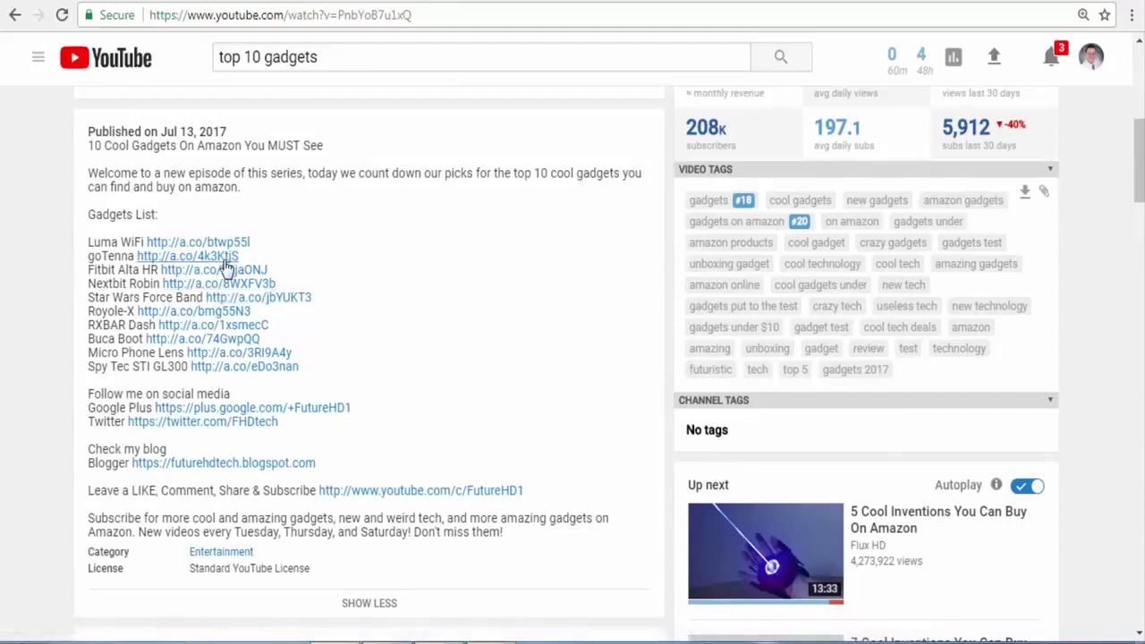
scroll(295, 285, up, 1)
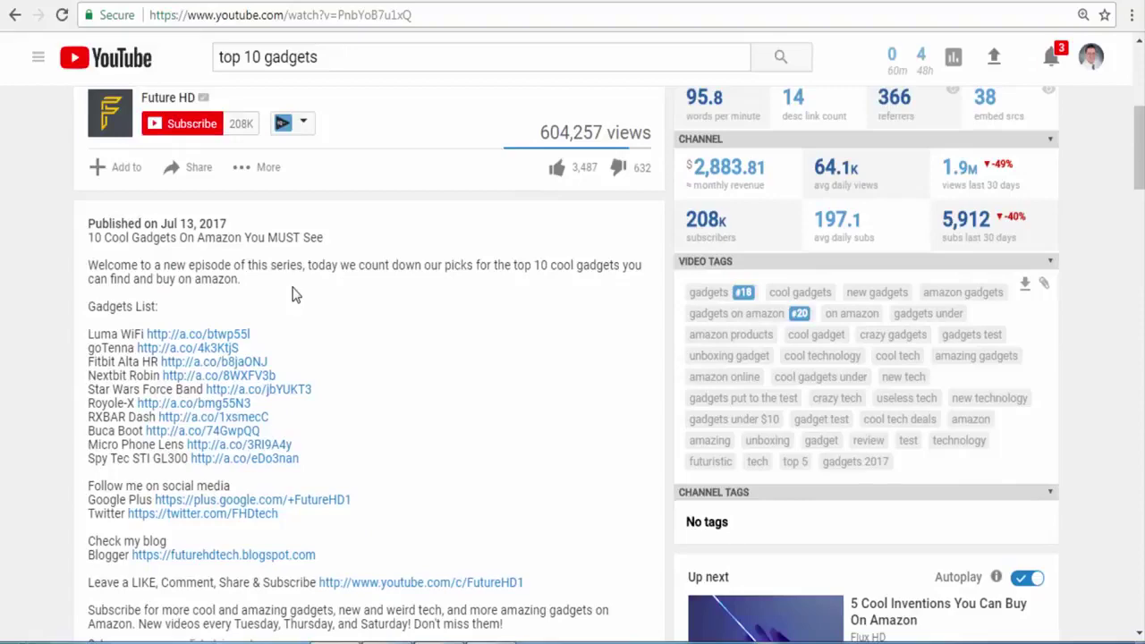
Step: Go back to the gadget video's title area and highlight the number of views
scroll(295, 294, up, 3)
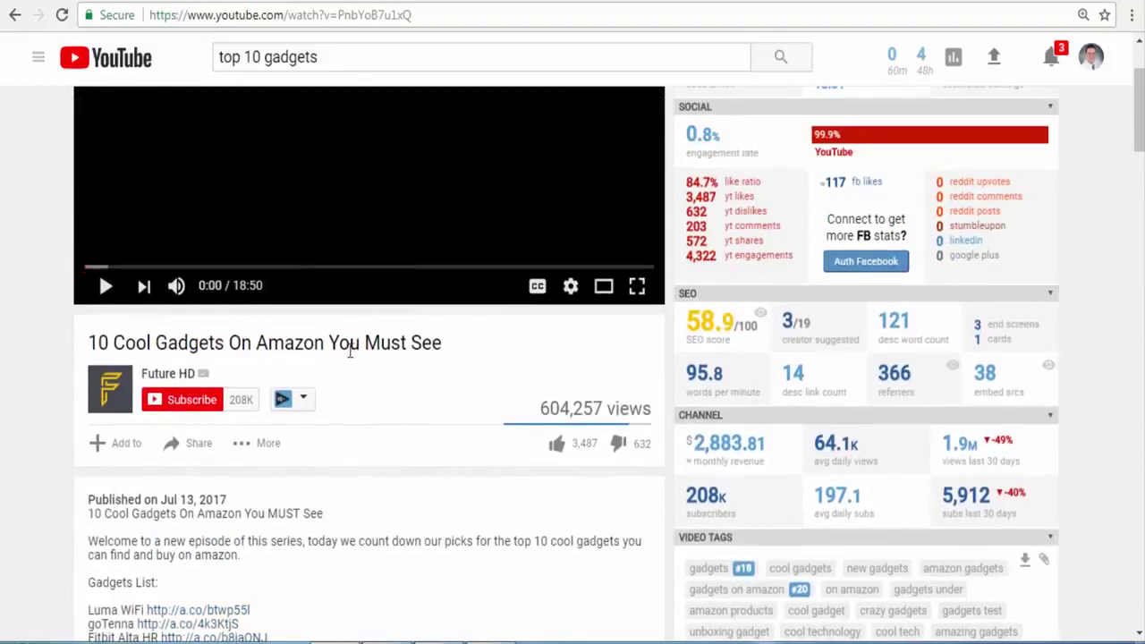
scroll(342, 356, down, 2)
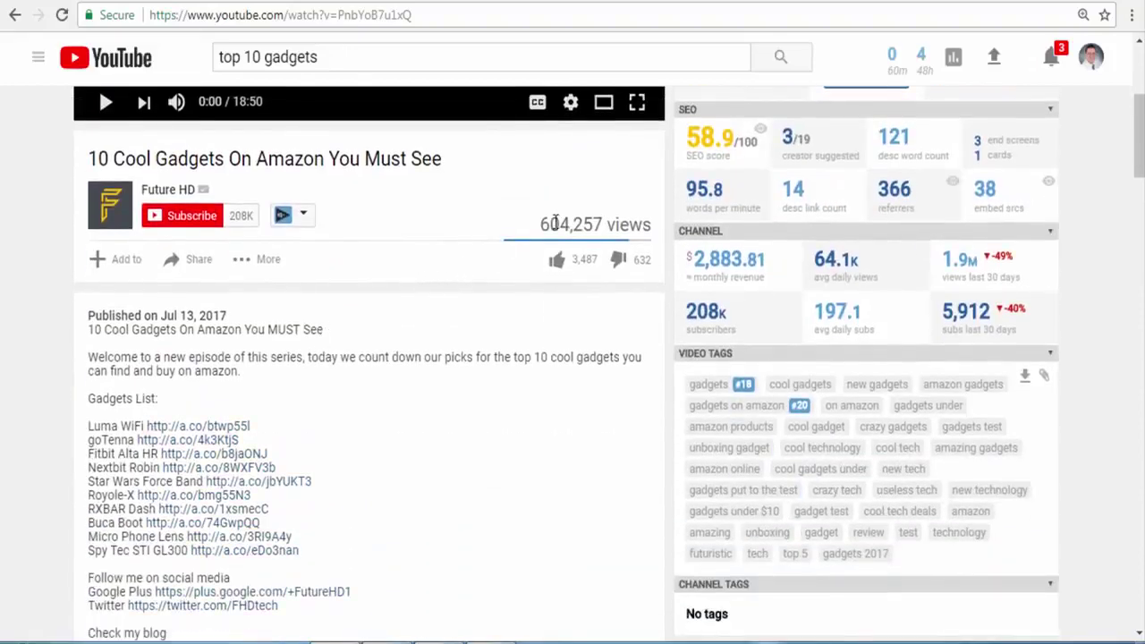
drag(541, 222, 627, 218)
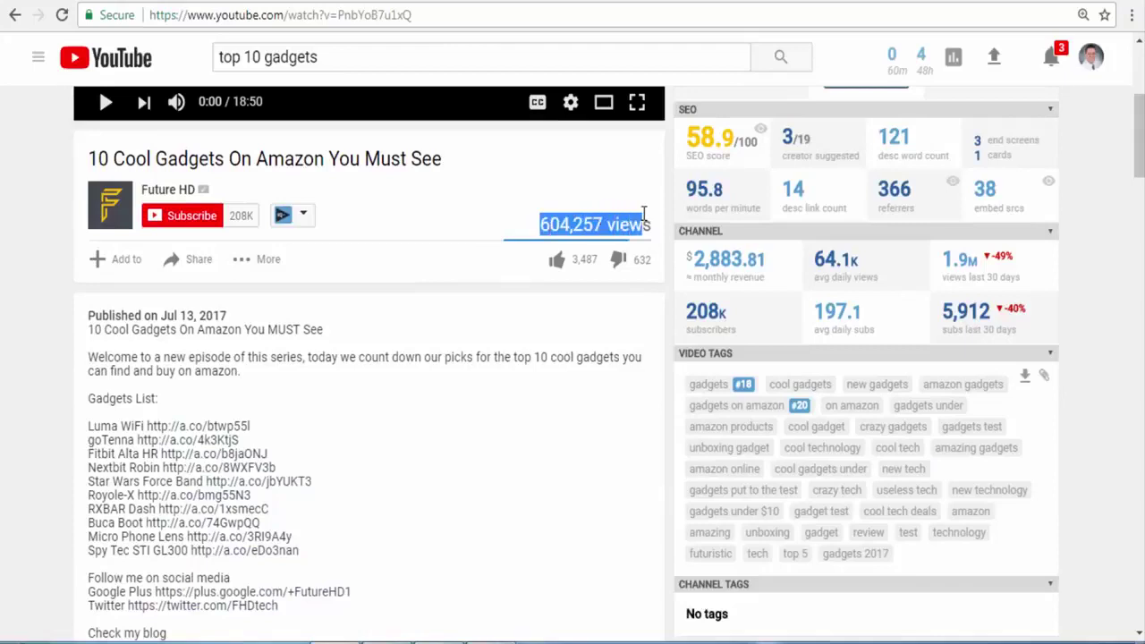
click(596, 225)
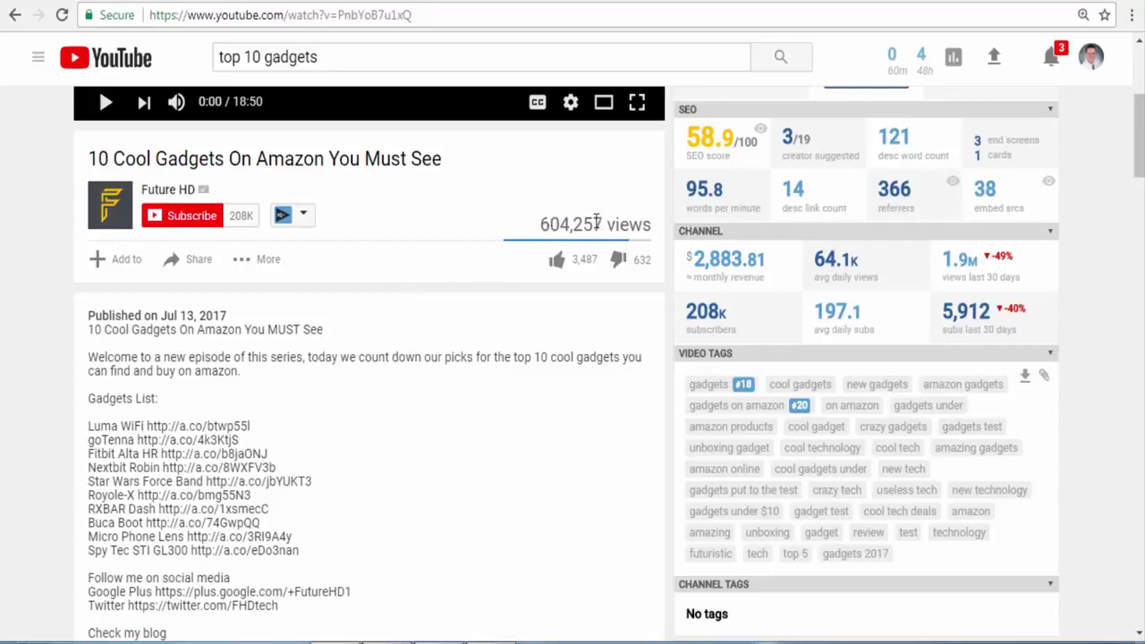
drag(596, 225, 543, 226)
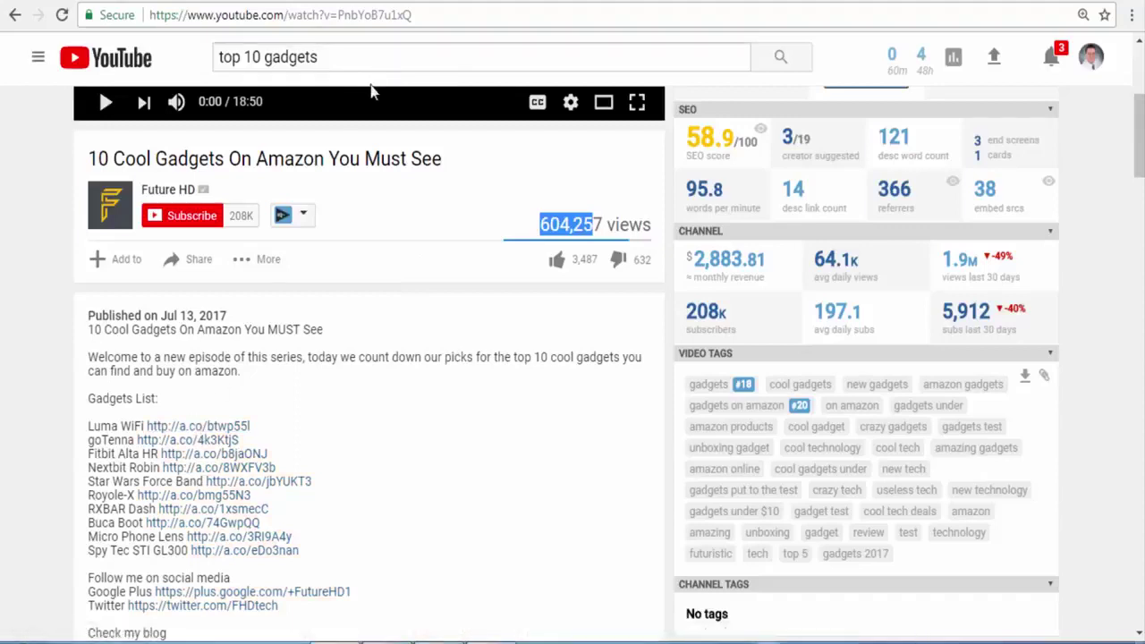
Step: Open the Luma WiFi link from the Gadgets List and look over its Amazon product page
click(189, 440)
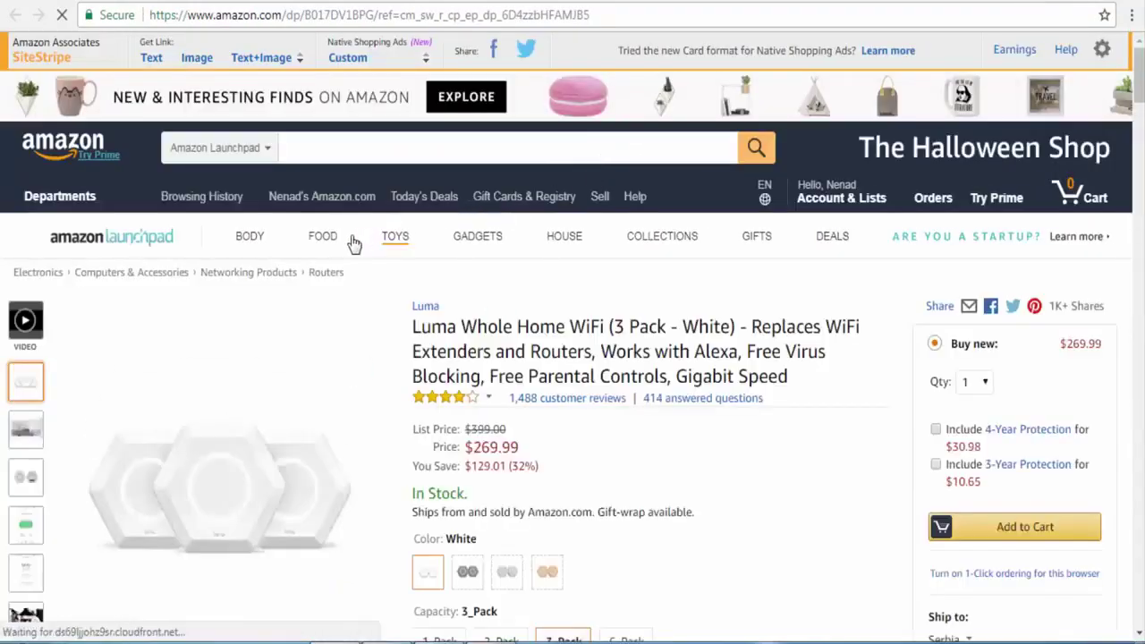
scroll(447, 269, down, 3)
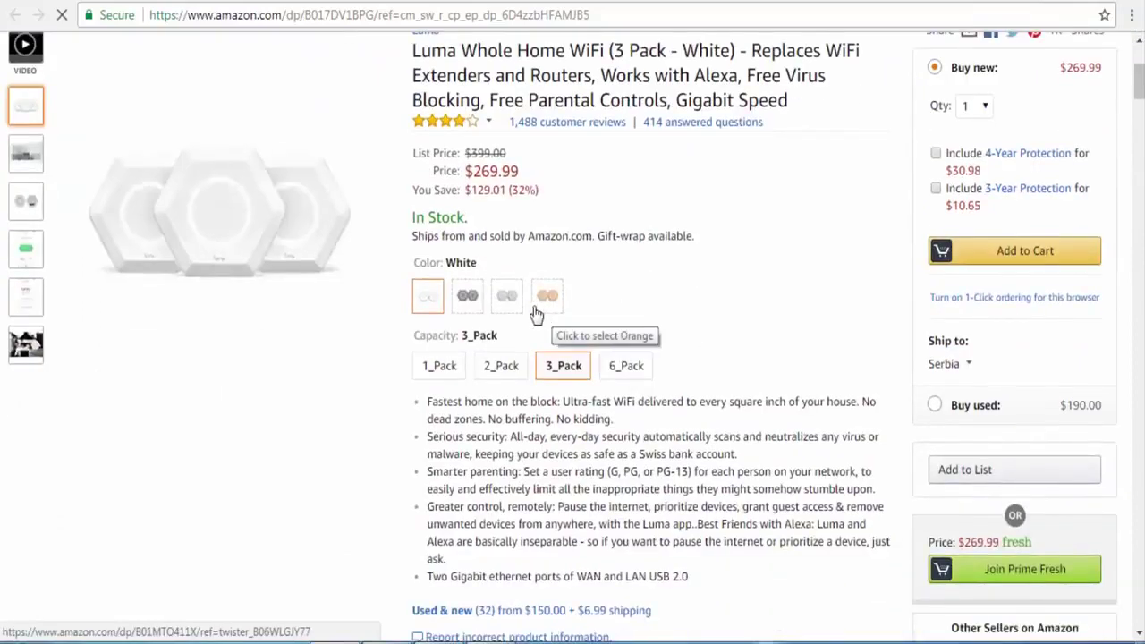
scroll(532, 309, up, 2)
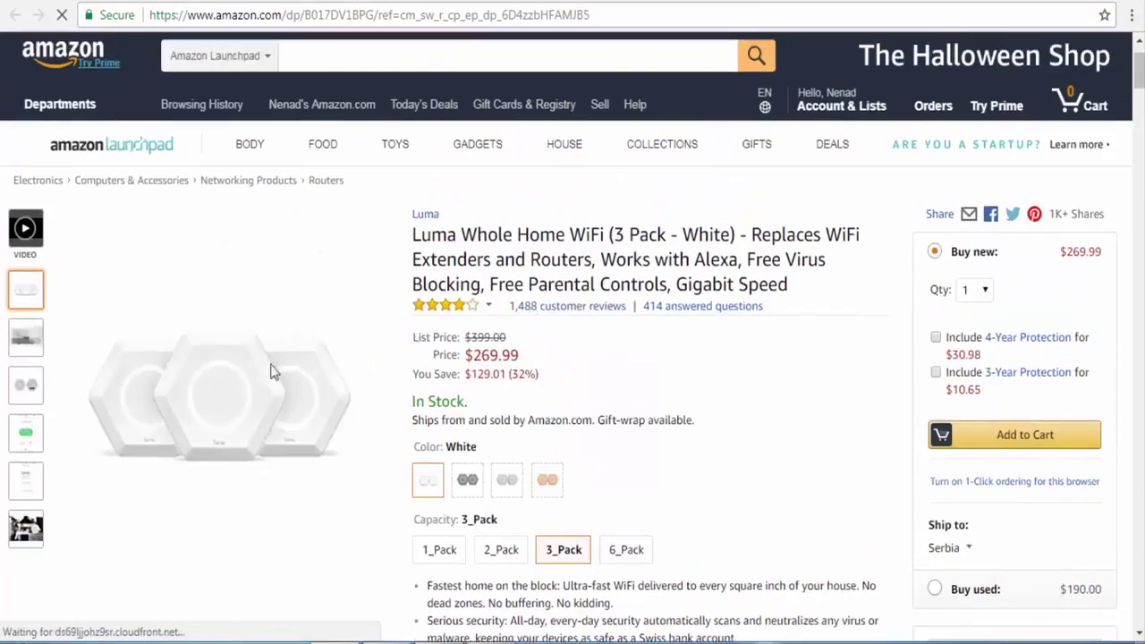
mouse_move(375, 163)
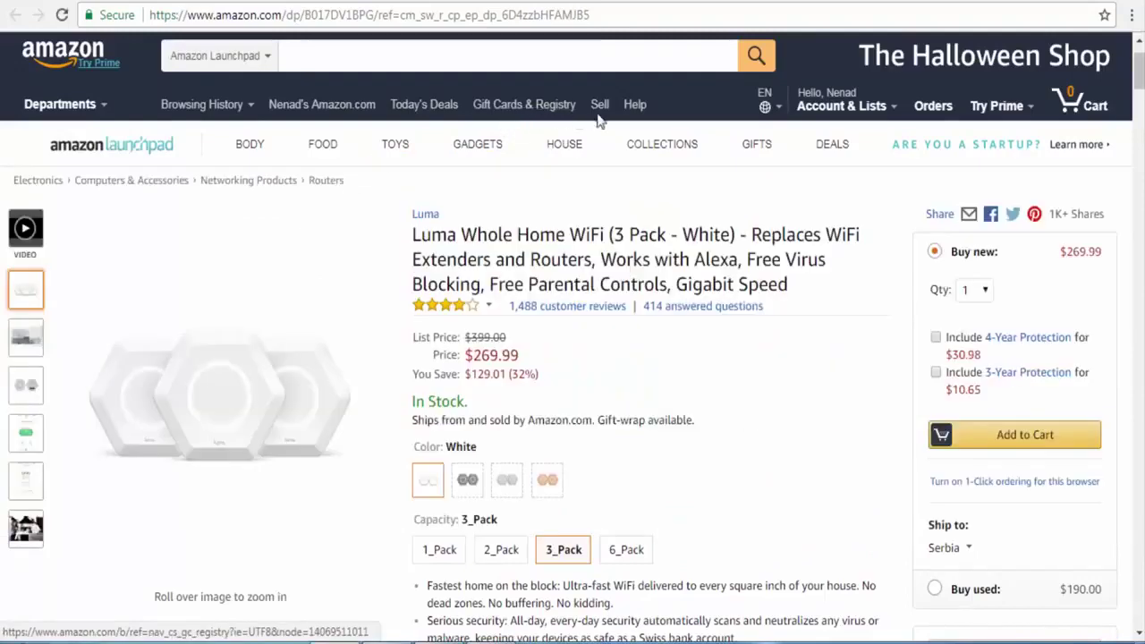
scroll(805, 286, down, 2)
scroll(800, 306, up, 3)
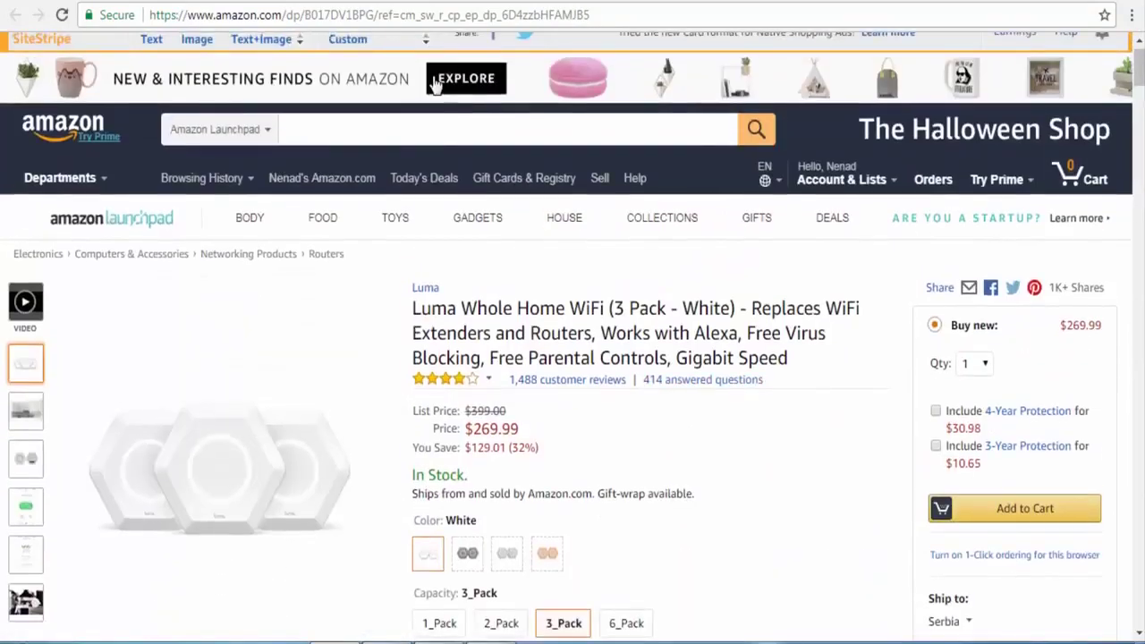
Step: Search Amazon Launchpad for "chair" and look at the resulting products
click(384, 125)
text(d)
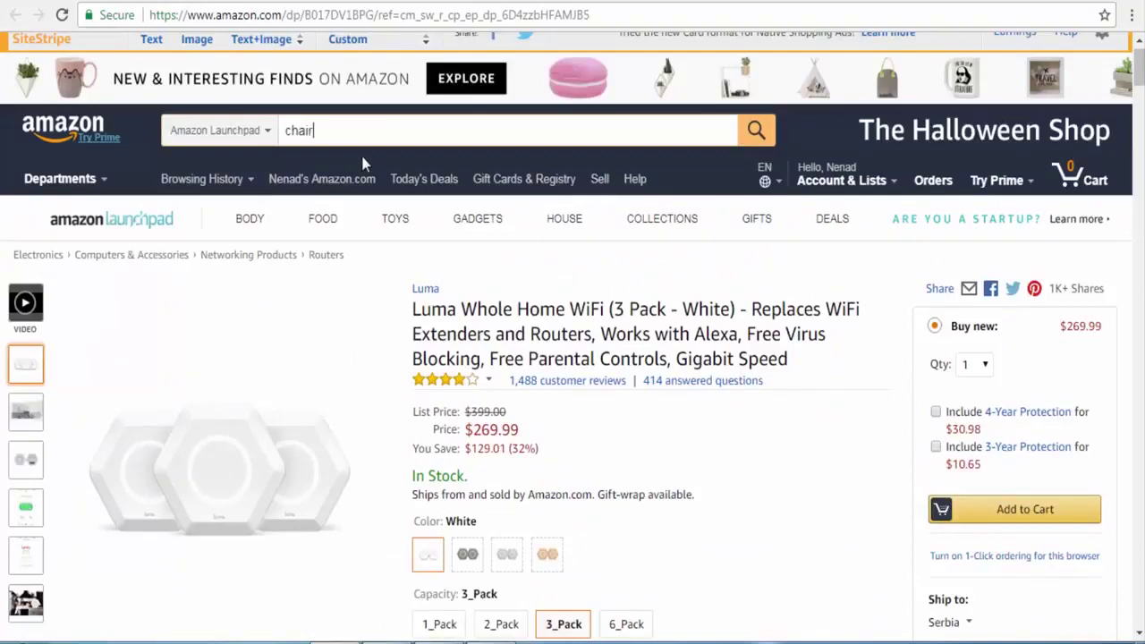
text(hair)
key(Return)
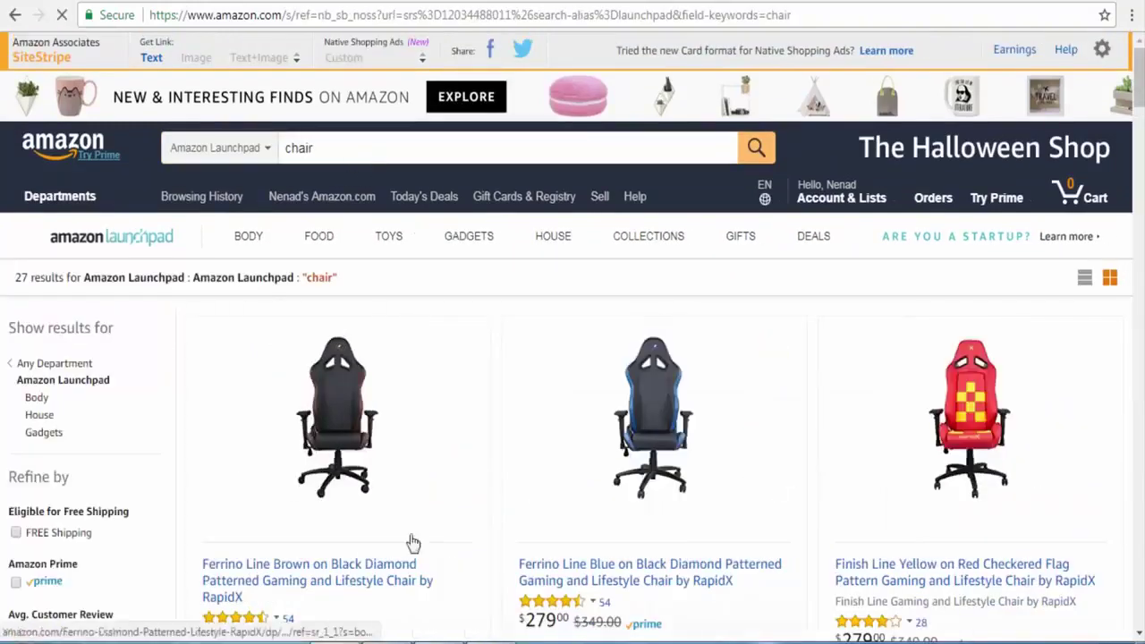
scroll(385, 448, down, 1)
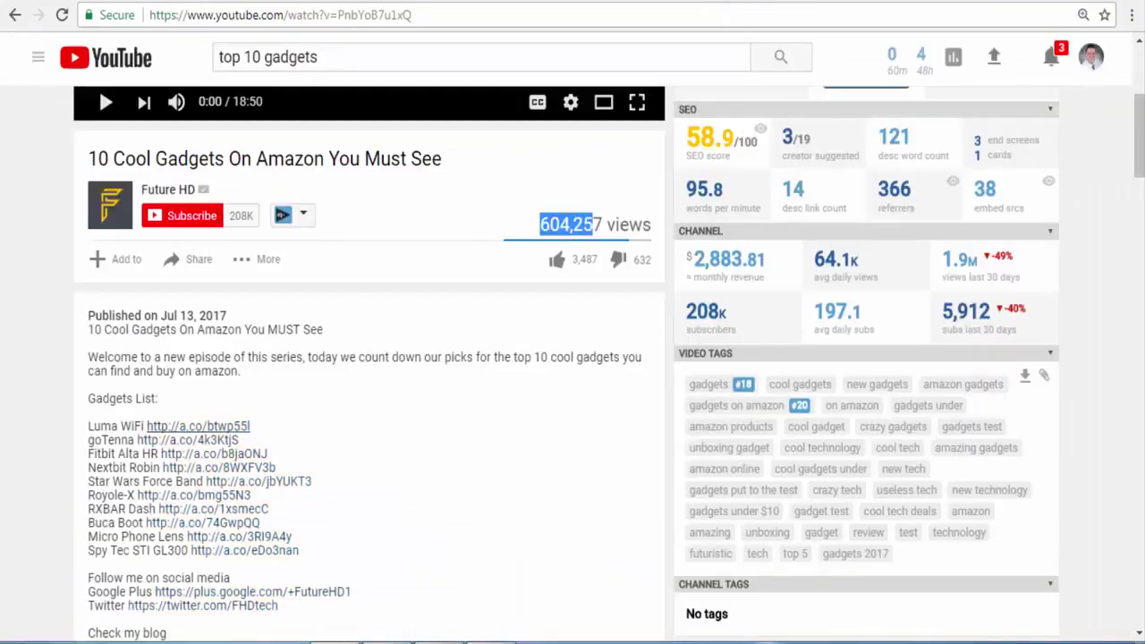
Step: Return to the YouTube gadget video, highlight its view count repeatedly and collapse the description
click(575, 217)
drag(600, 225, 646, 228)
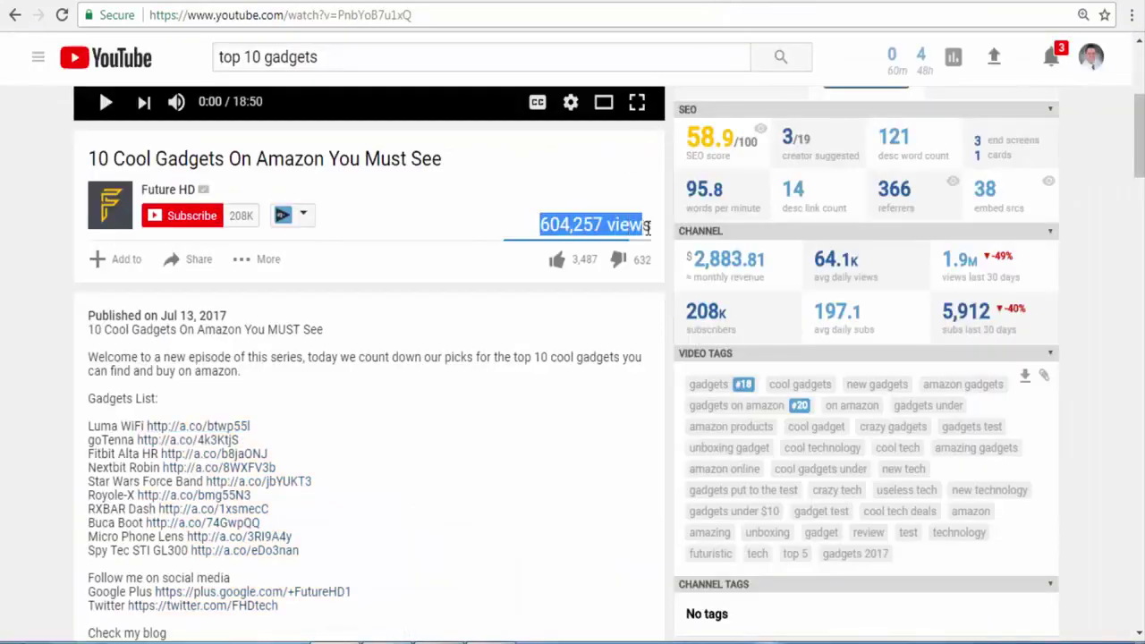
click(608, 224)
drag(544, 224, 646, 226)
click(641, 222)
drag(528, 230, 650, 226)
click(545, 222)
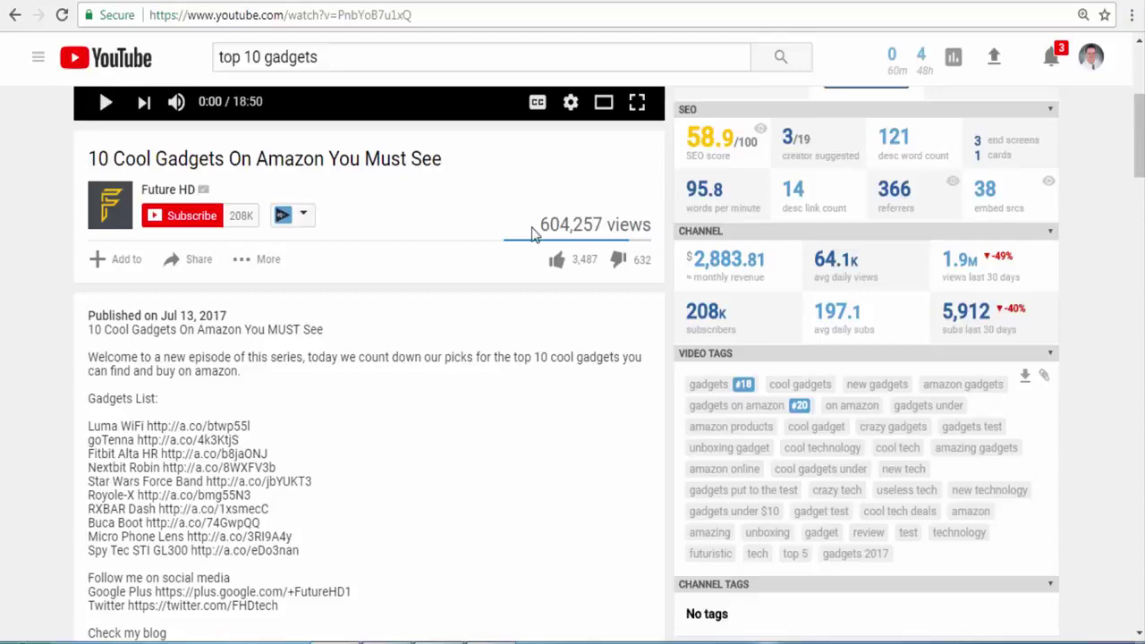
scroll(355, 282, down, 3)
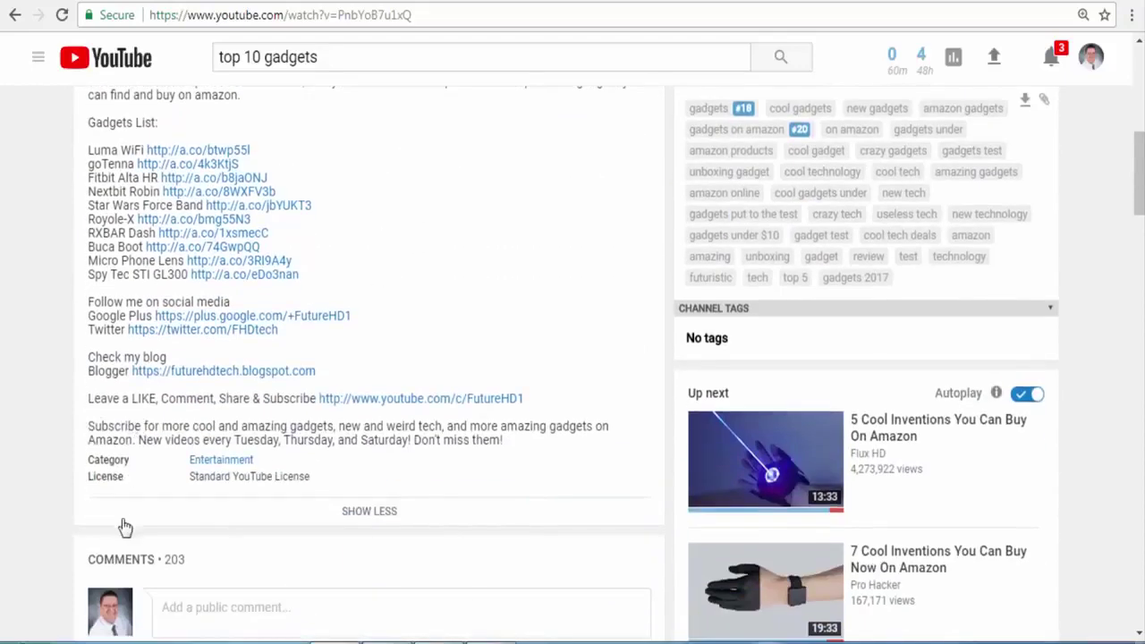
click(339, 514)
scroll(217, 387, up, 6)
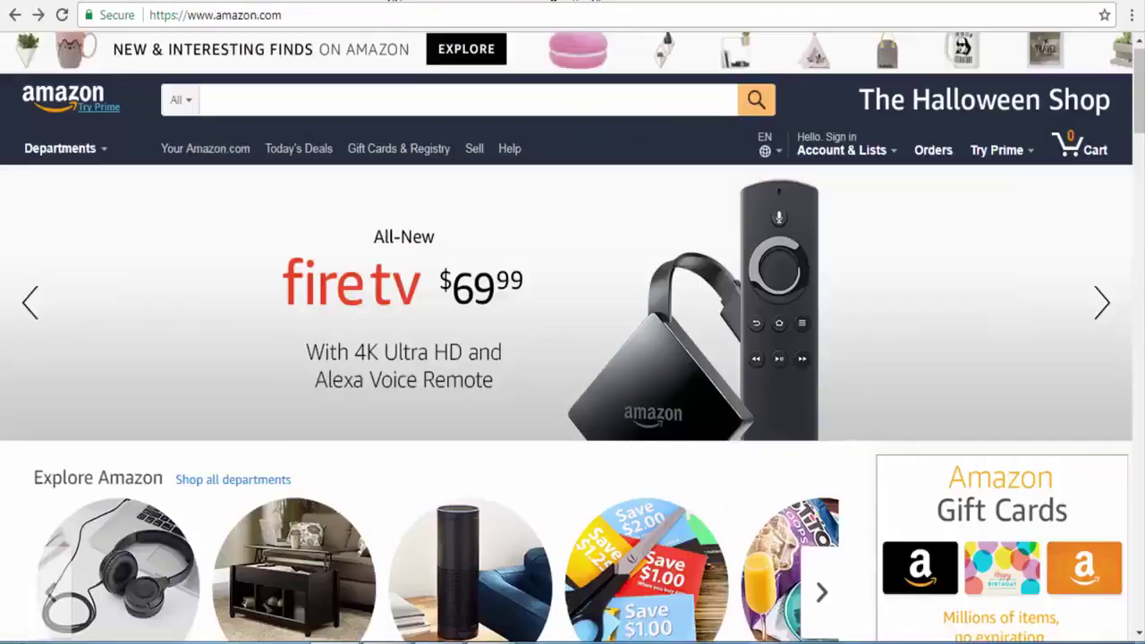
Step: On the Amazon home page, open the first Canon camera bundle under "Related to items you've viewed" and view its details
scroll(411, 187, down, 8)
scroll(412, 186, up, 3)
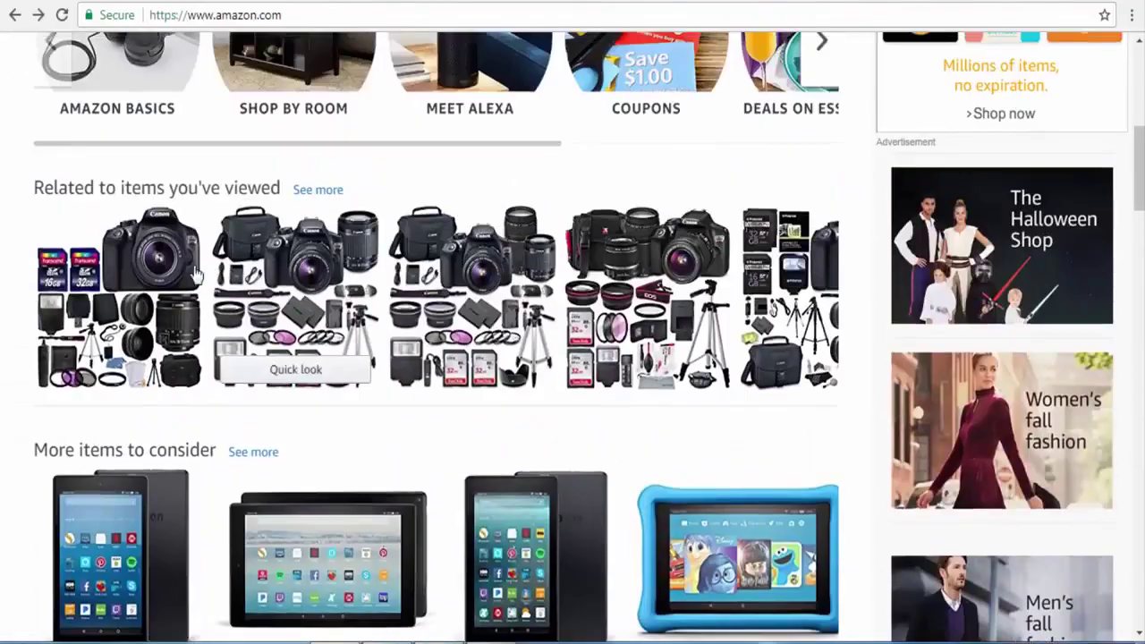
click(141, 258)
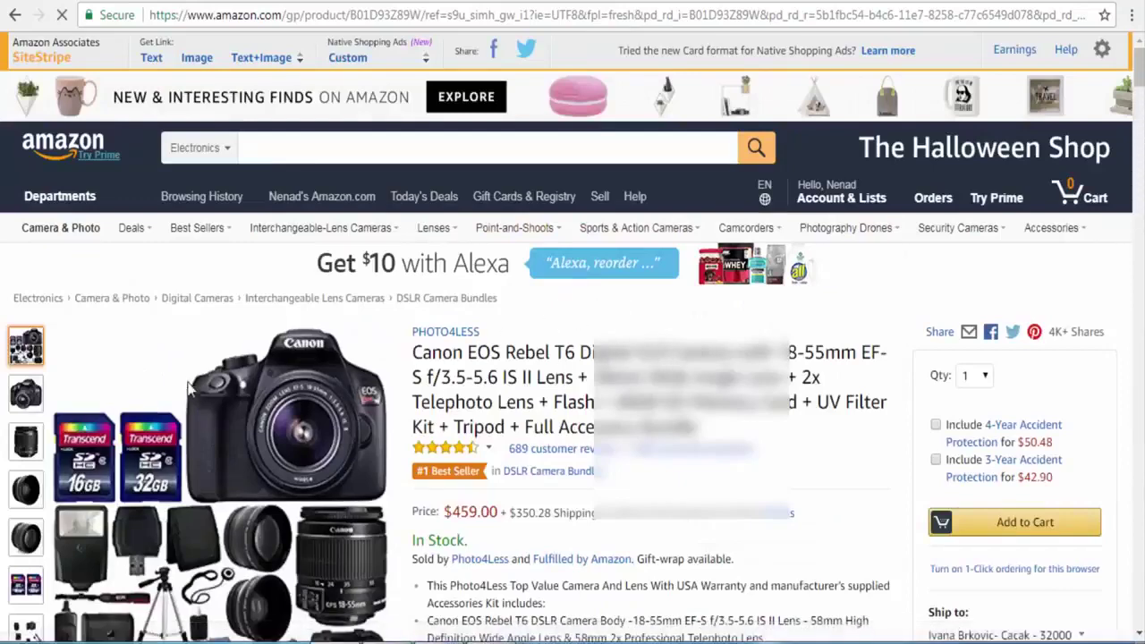
scroll(286, 268, down, 2)
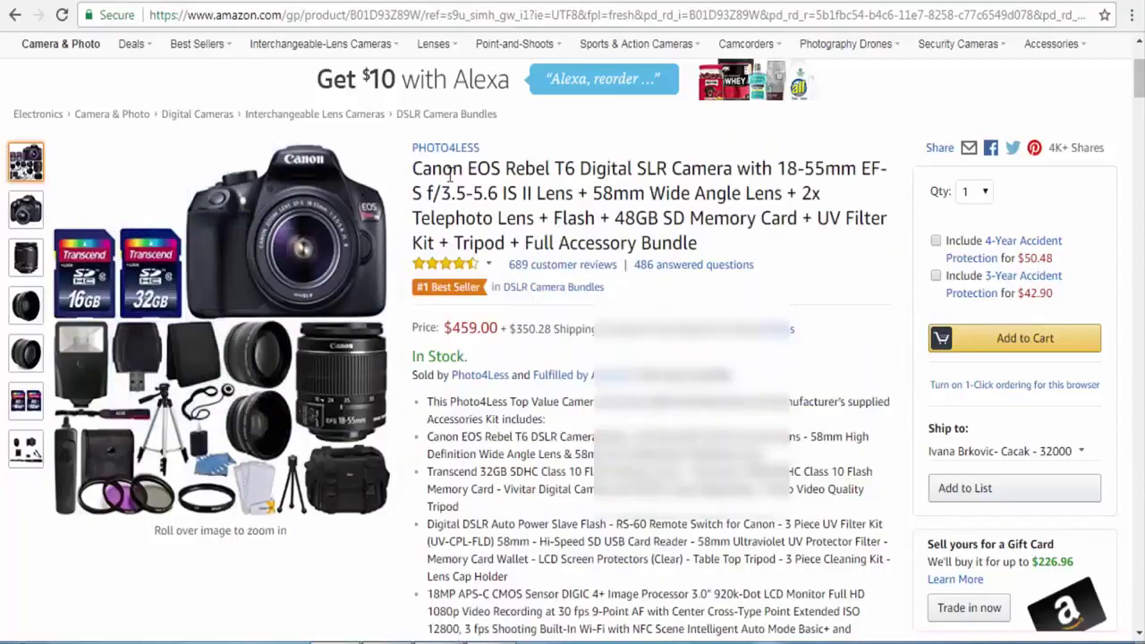
Step: Switch to the Amazon Associates home page, look it over and open the Product Links page
click(421, 3)
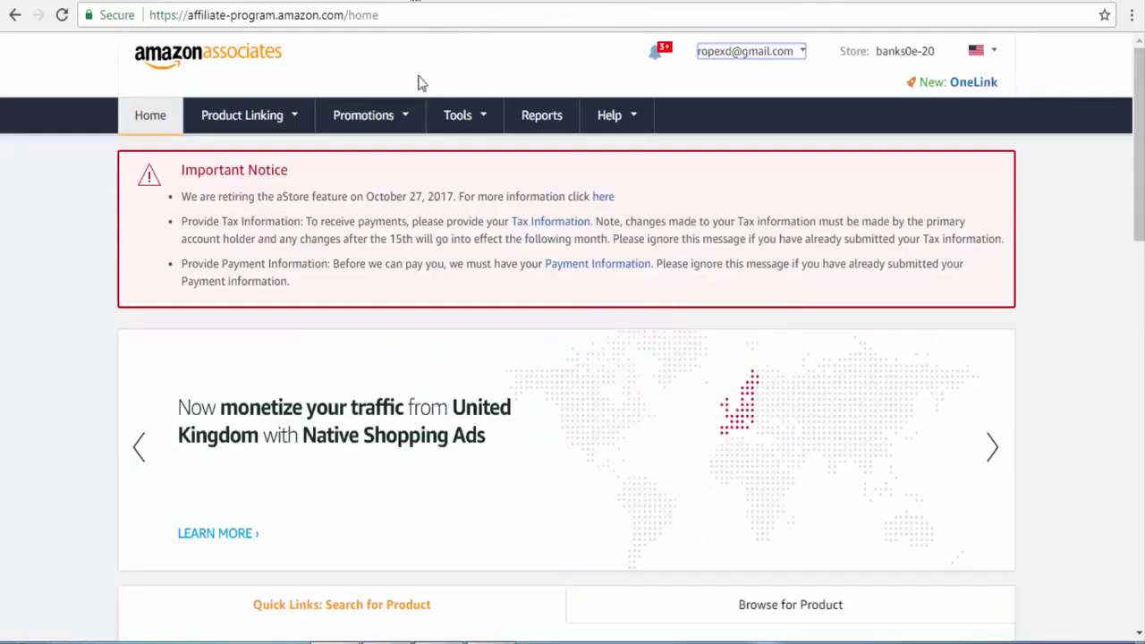
scroll(417, 89, down, 2)
scroll(438, 134, down, 2)
scroll(455, 161, up, 4)
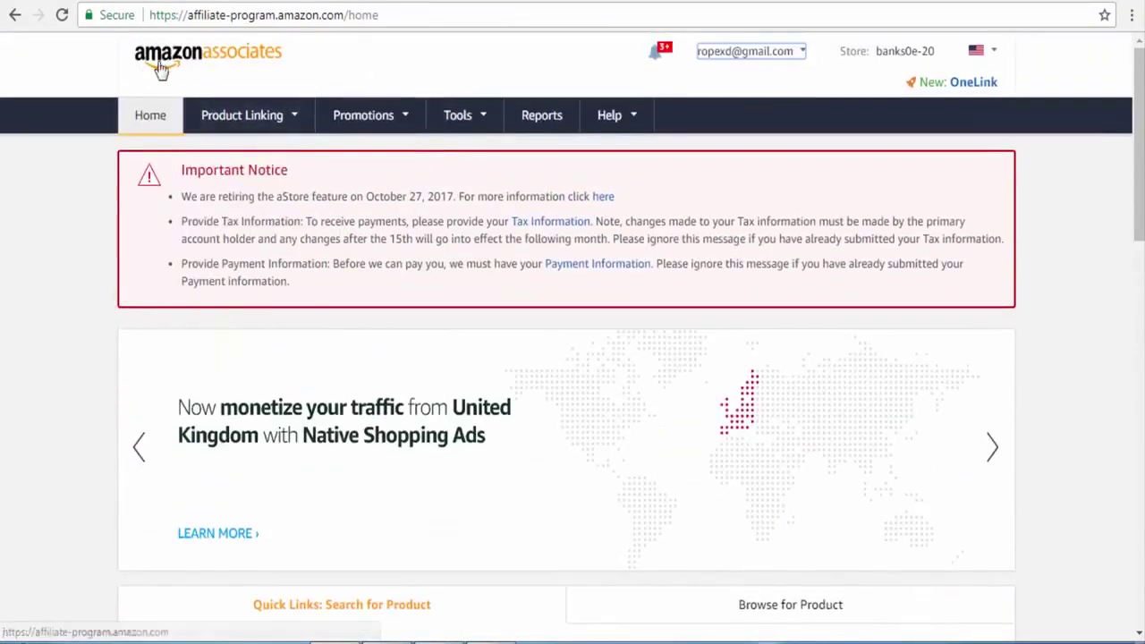
mouse_move(253, 106)
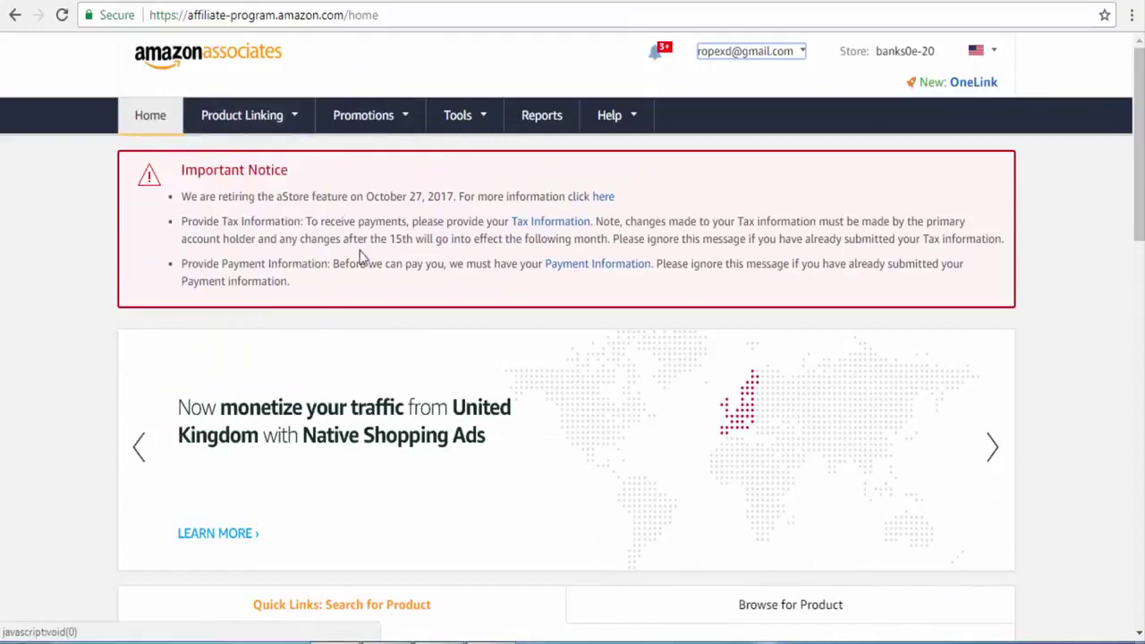
mouse_move(279, 130)
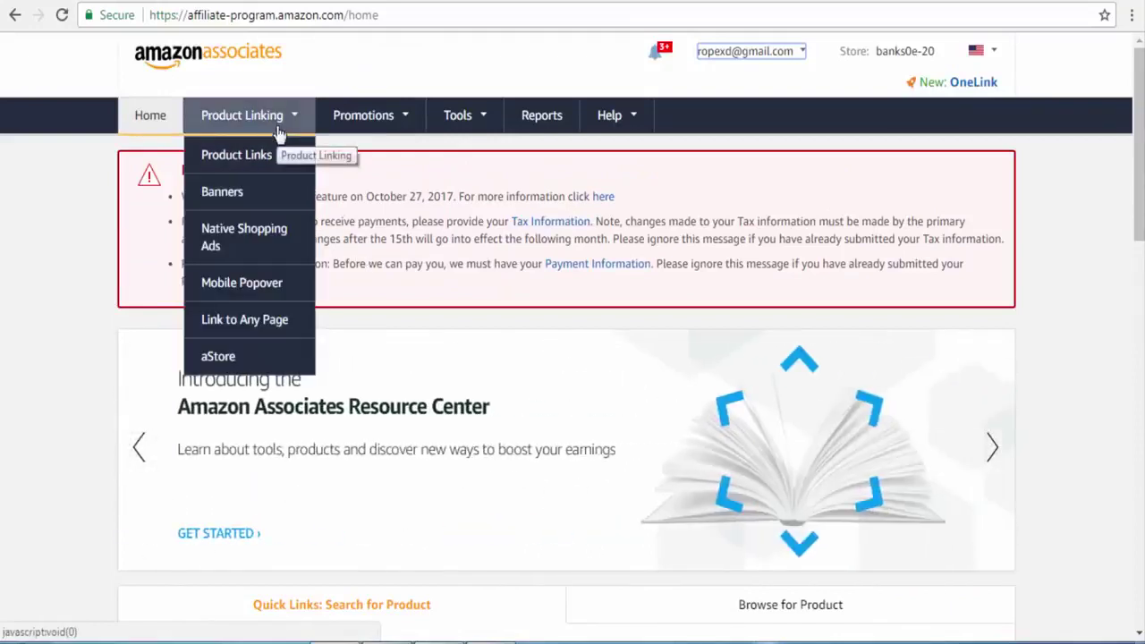
click(262, 155)
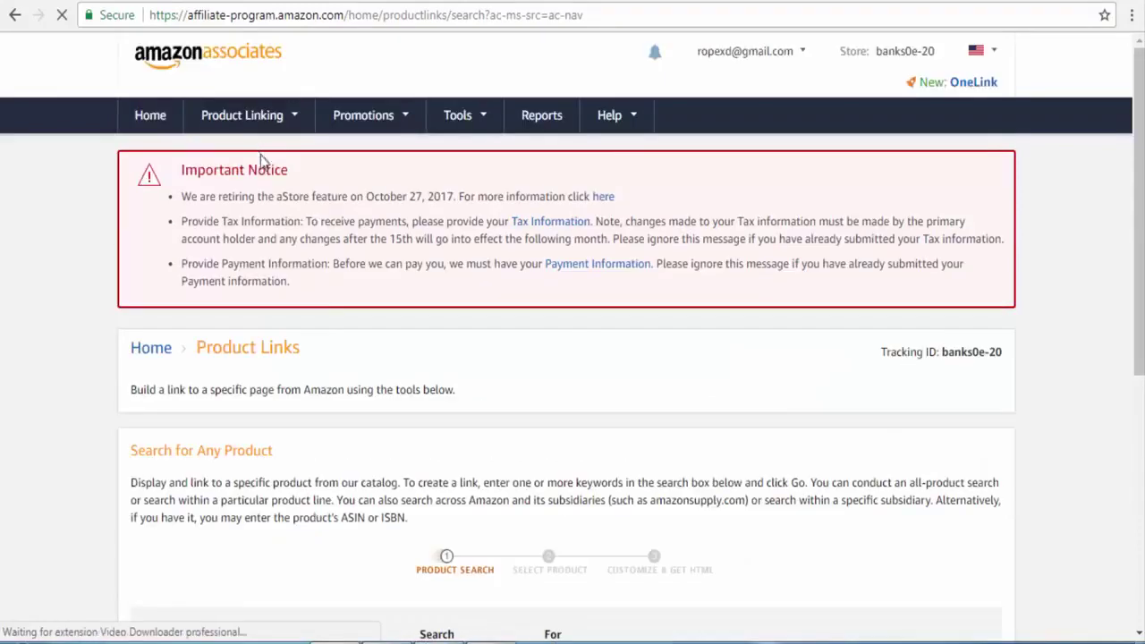
Step: Set the product search category to Camera & Photo and search for "canan"
scroll(526, 232, down, 3)
scroll(494, 292, down, 1)
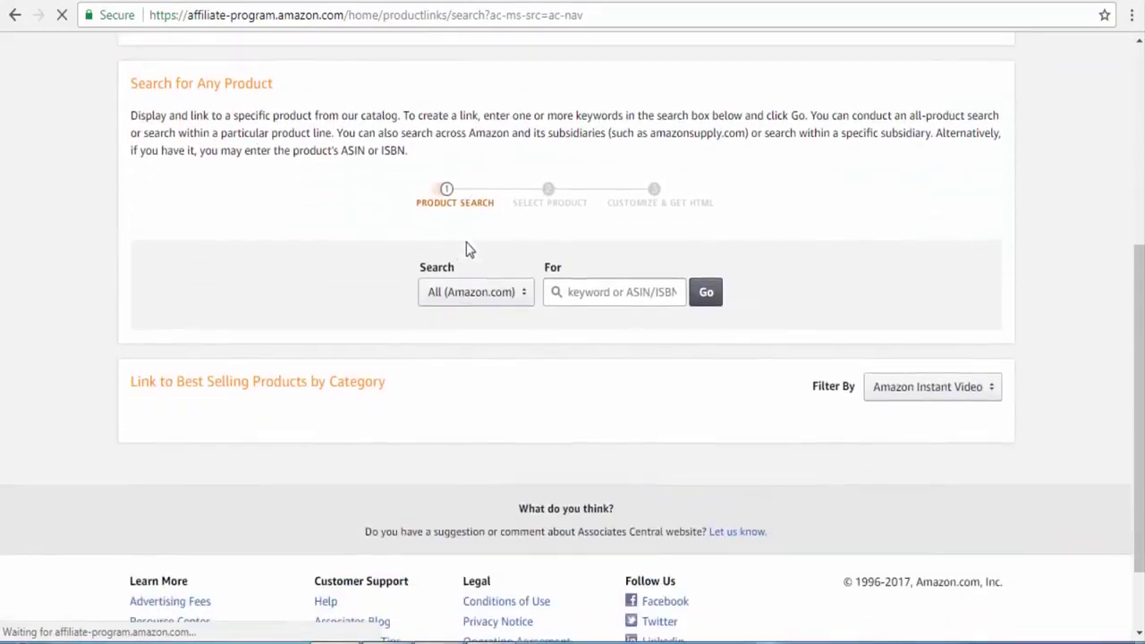
click(473, 297)
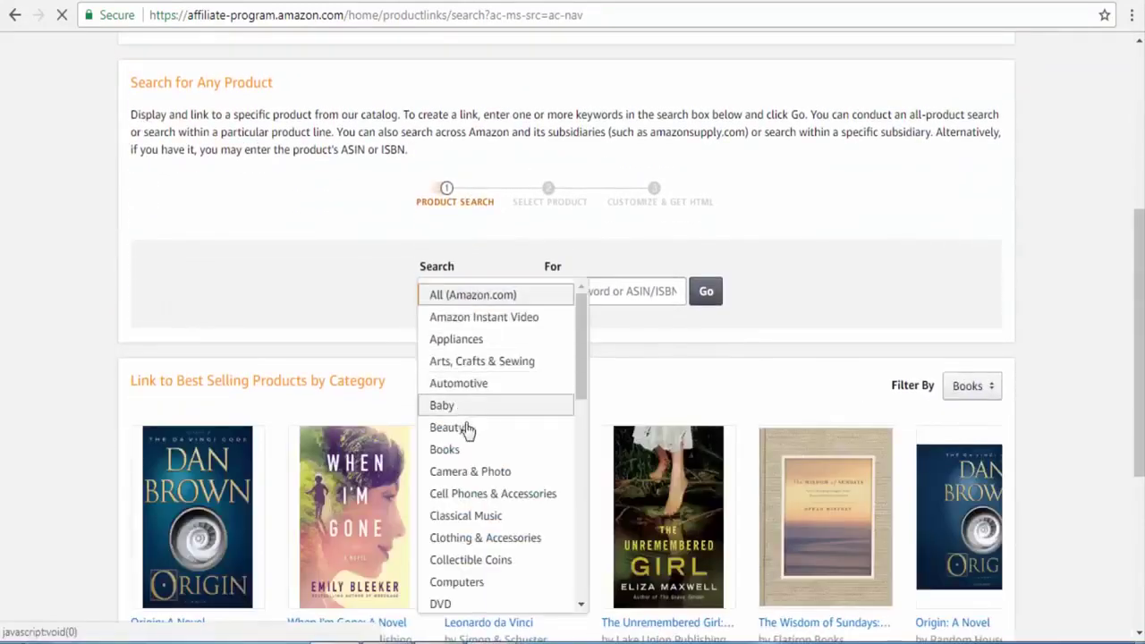
scroll(498, 363, down, 8)
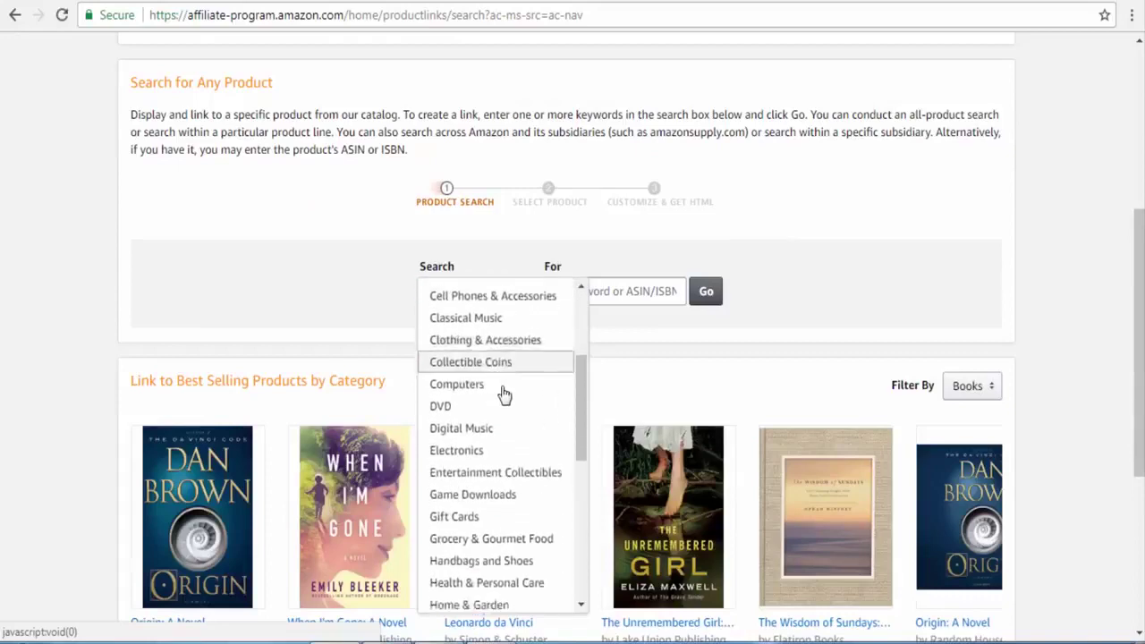
scroll(490, 371, down, 3)
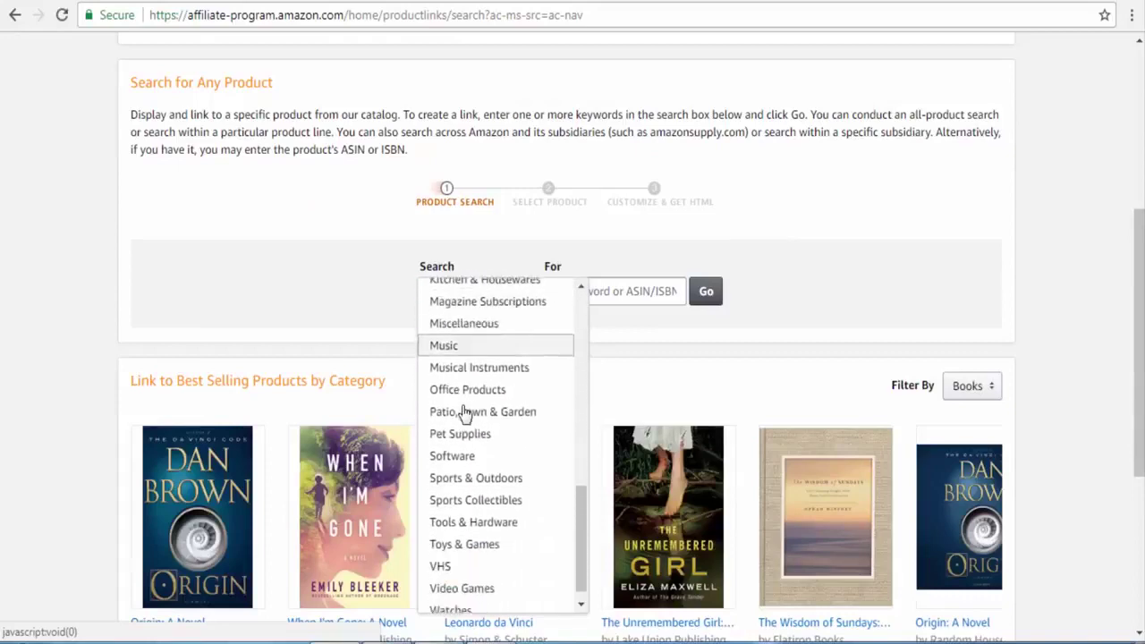
scroll(504, 430, up, 11)
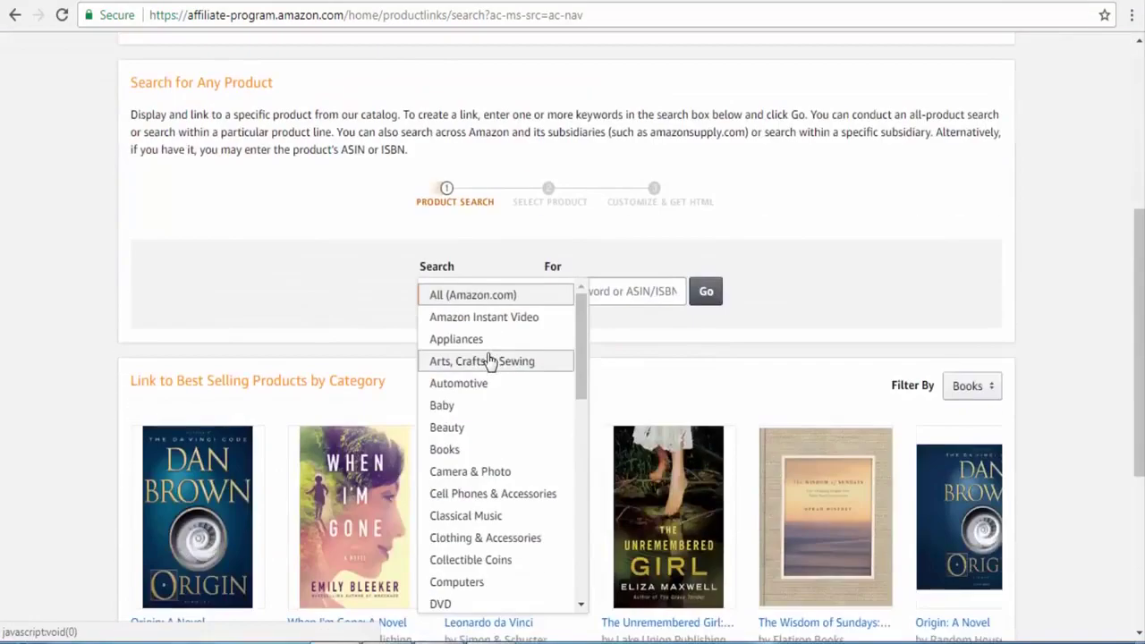
scroll(490, 361, down, 2)
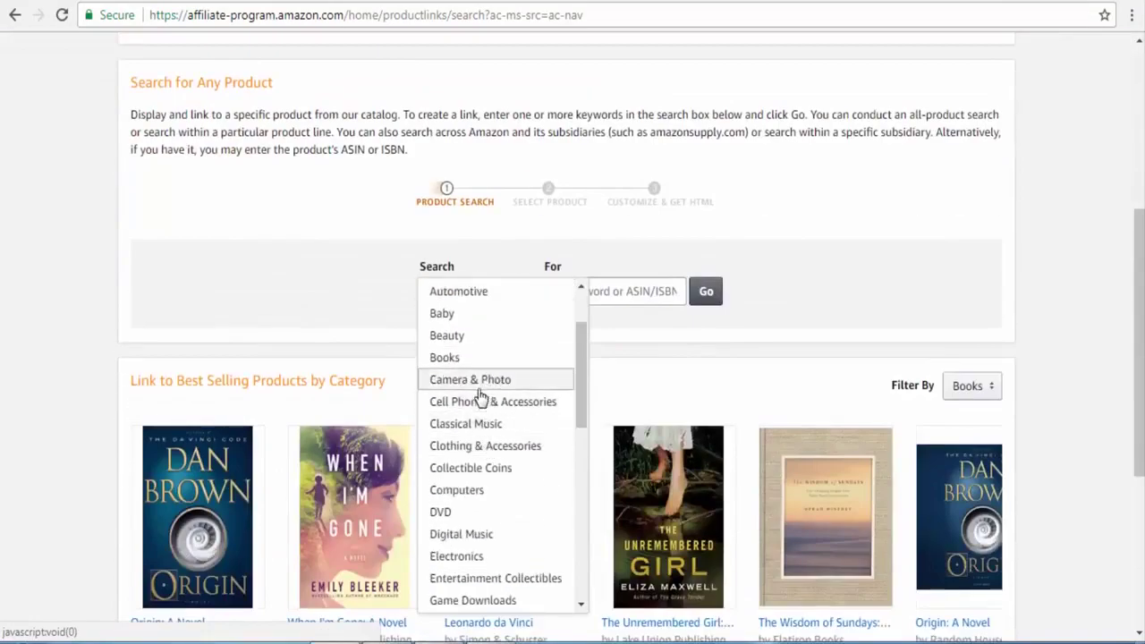
click(474, 381)
click(615, 299)
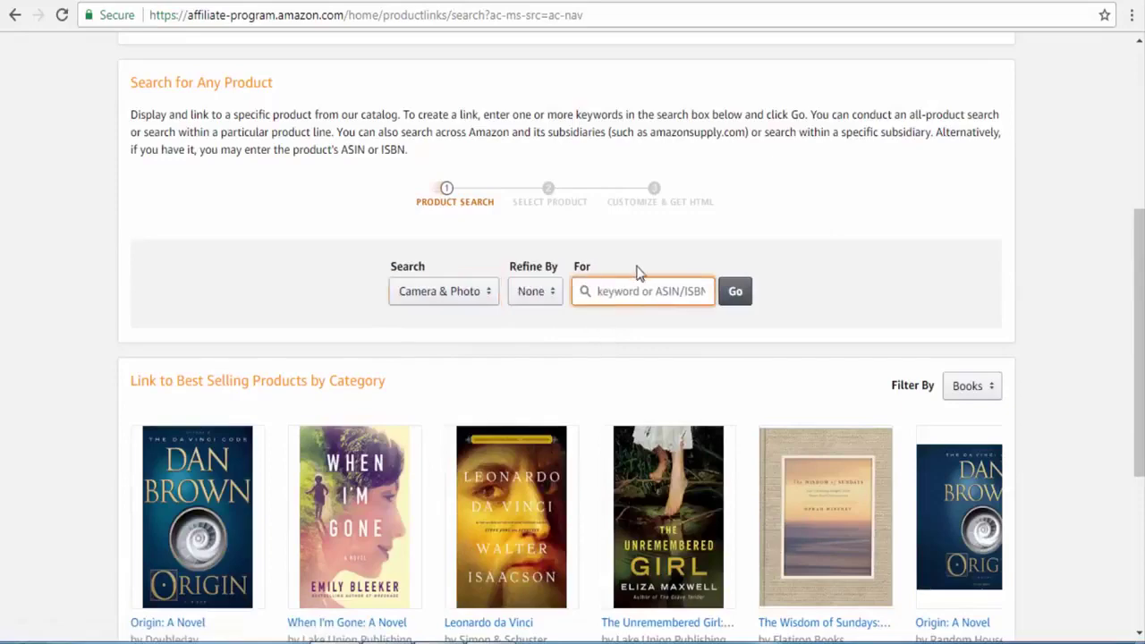
text(canan)
key(Return)
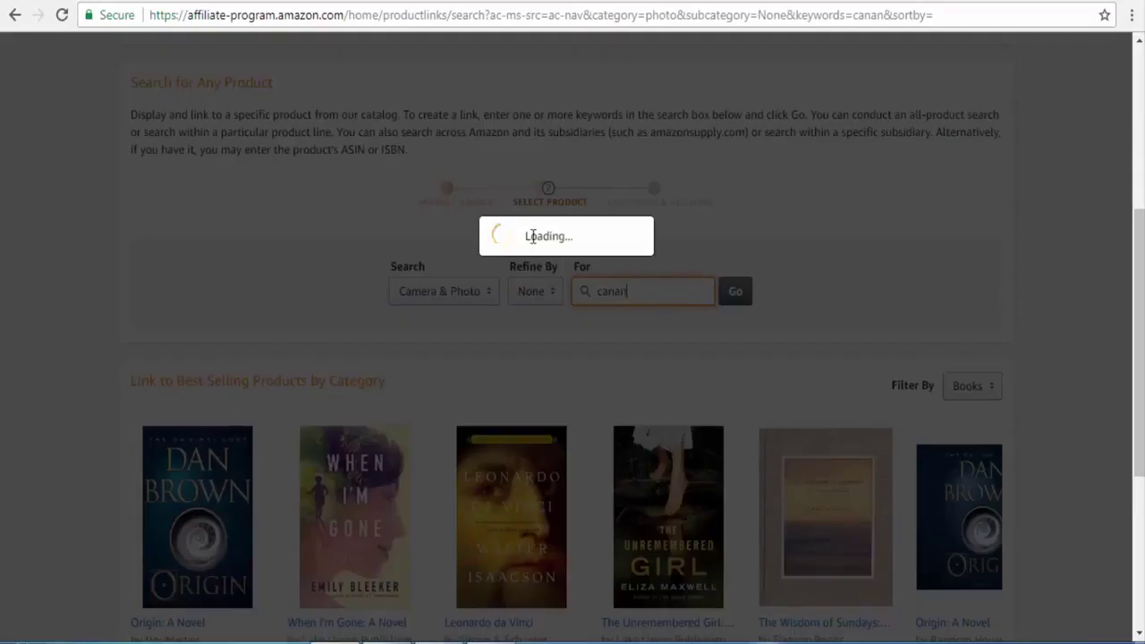
Step: Get the product link for the Olympus Stylus TOUGH TG-4 camera and look over its customization options, preview and HTML code
scroll(409, 215, down, 2)
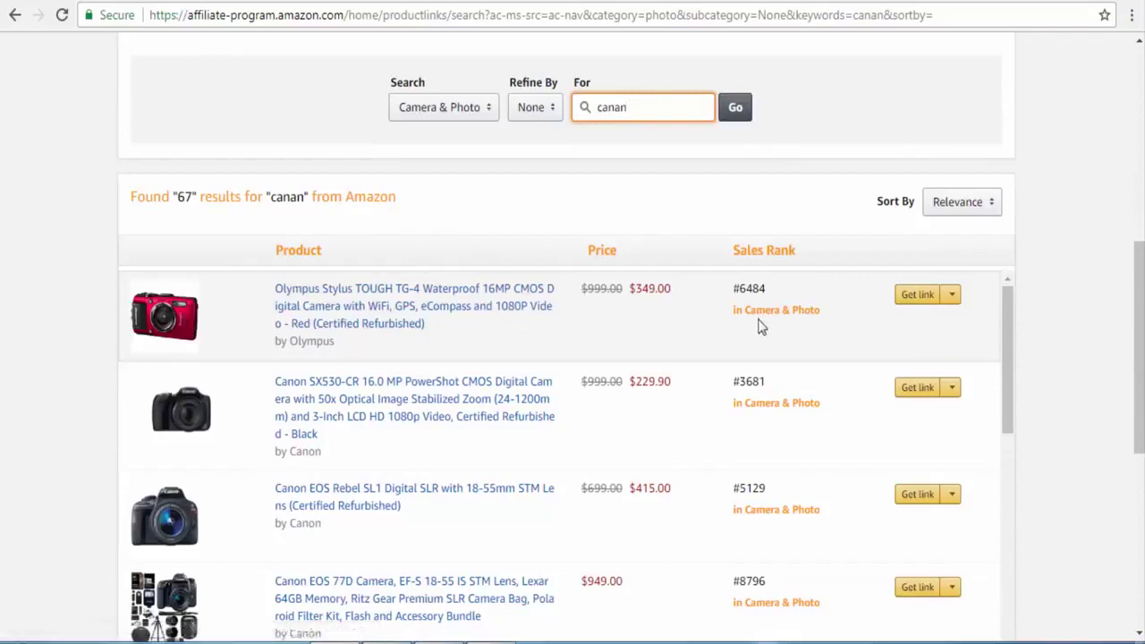
click(909, 302)
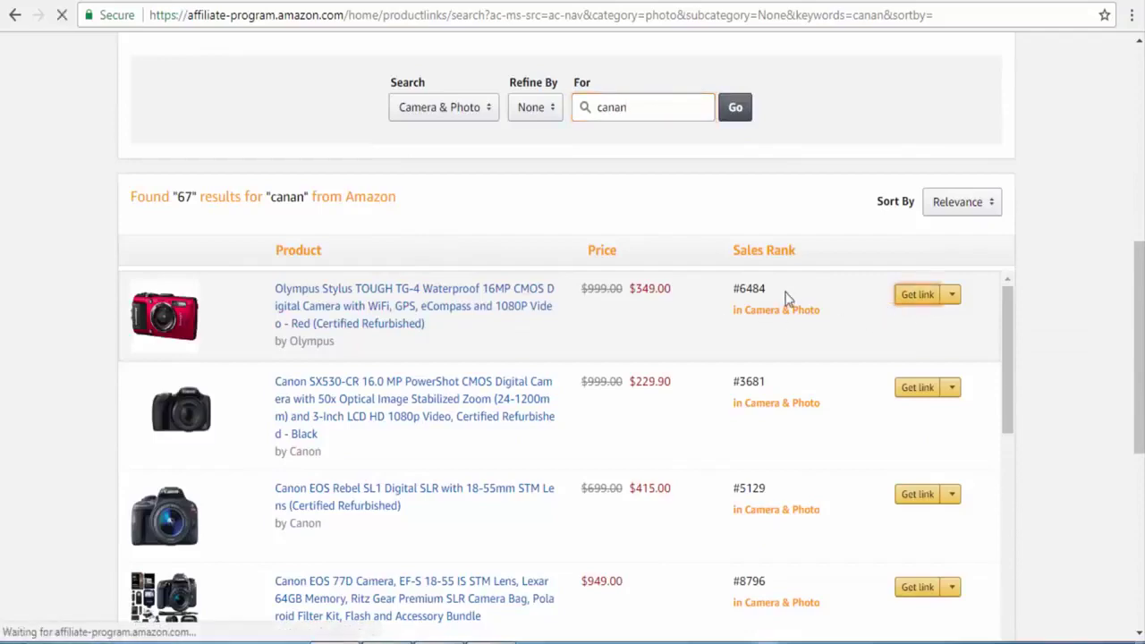
scroll(450, 210, down, 5)
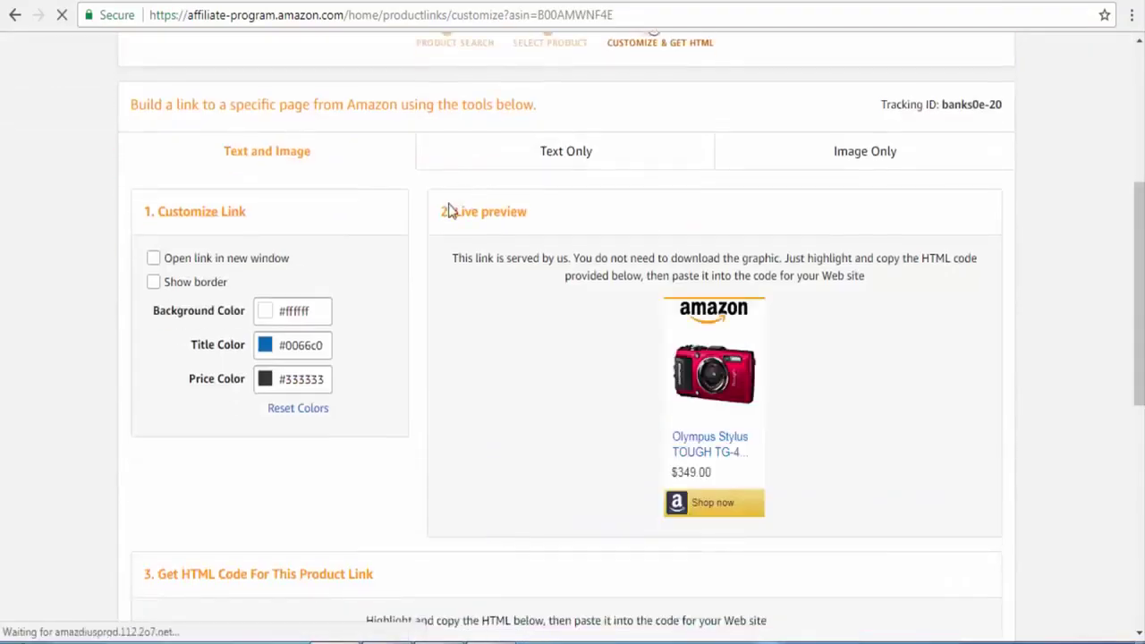
scroll(515, 309, down, 4)
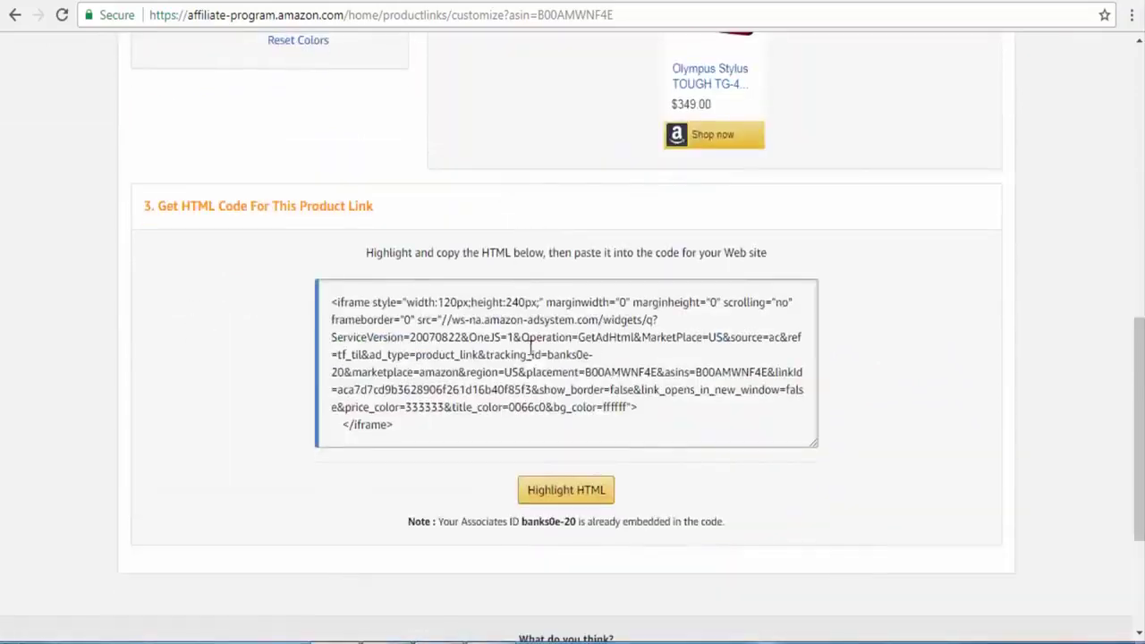
scroll(572, 295, up, 3)
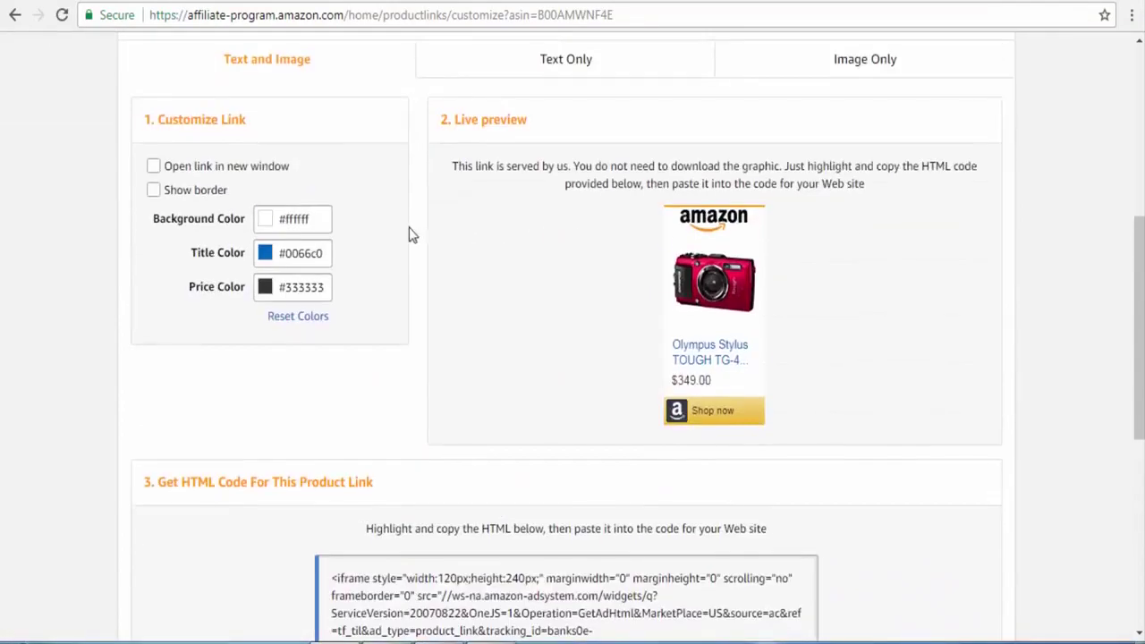
scroll(399, 117, up, 2)
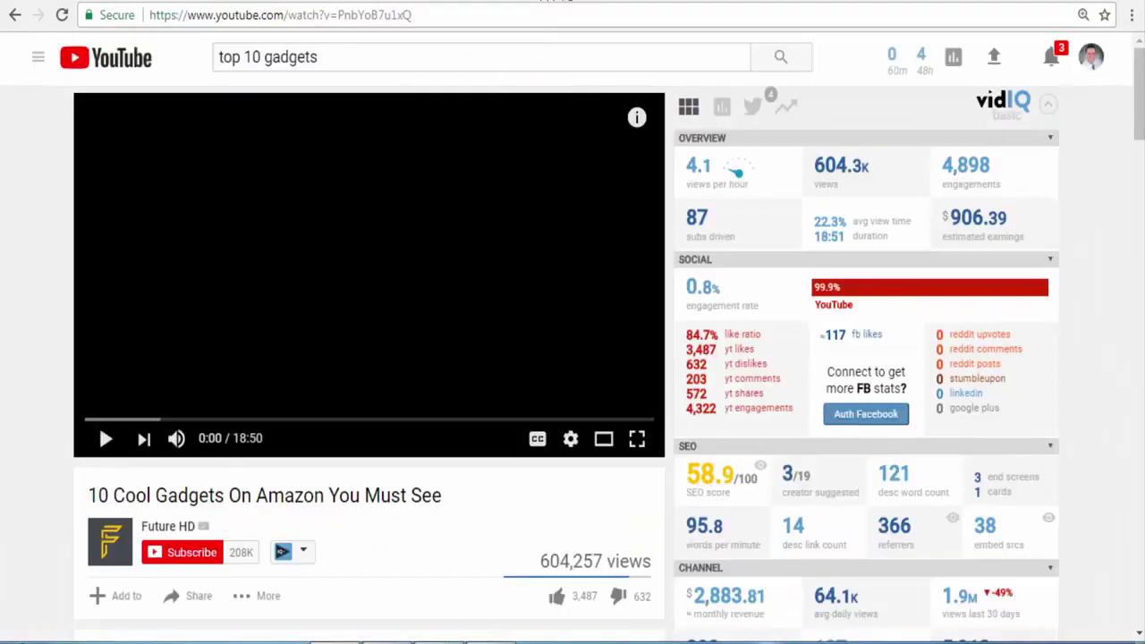
Step: Switch to the YouTube video "10 Cool Gadgets On Amazon You Must See" and expand its description to view the gadget links
scroll(355, 164, down, 2)
scroll(355, 164, down, 6)
scroll(345, 133, up, 1)
click(345, 135)
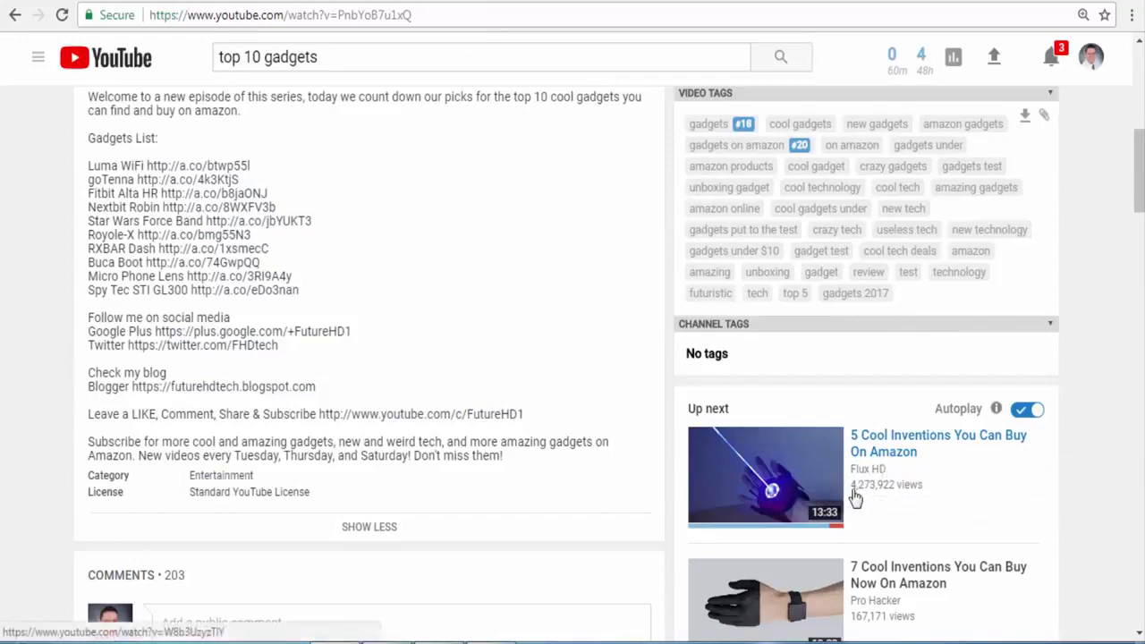
Step: Open the video "5 Cool Inventions You Can Buy On Amazon", expand its description and examine the Amazon US and International product links
click(765, 461)
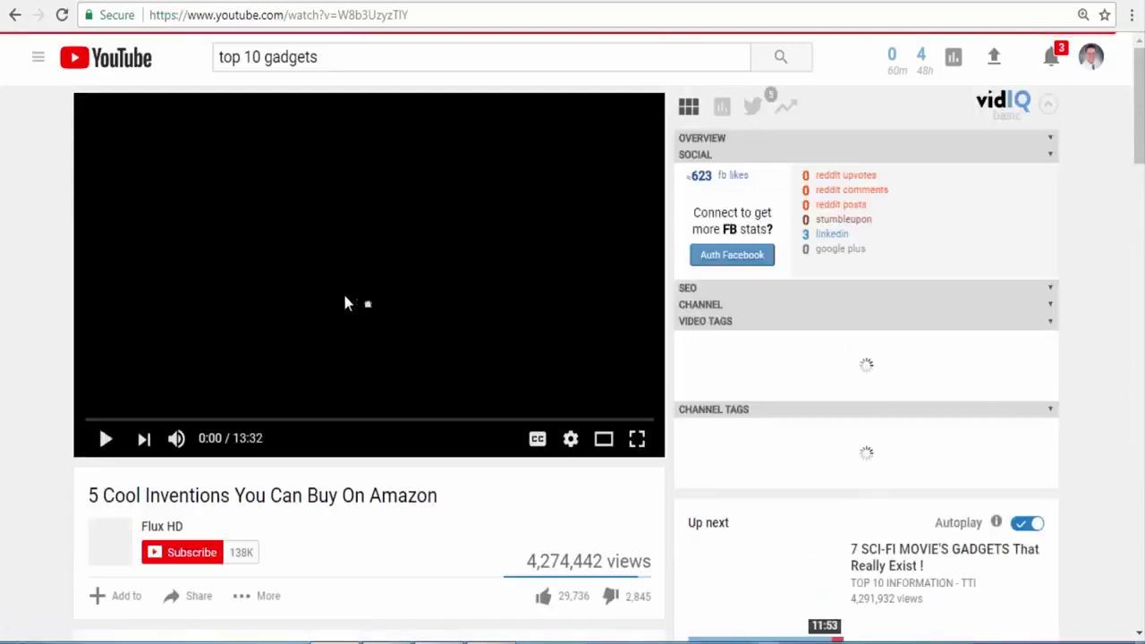
scroll(124, 322, down, 2)
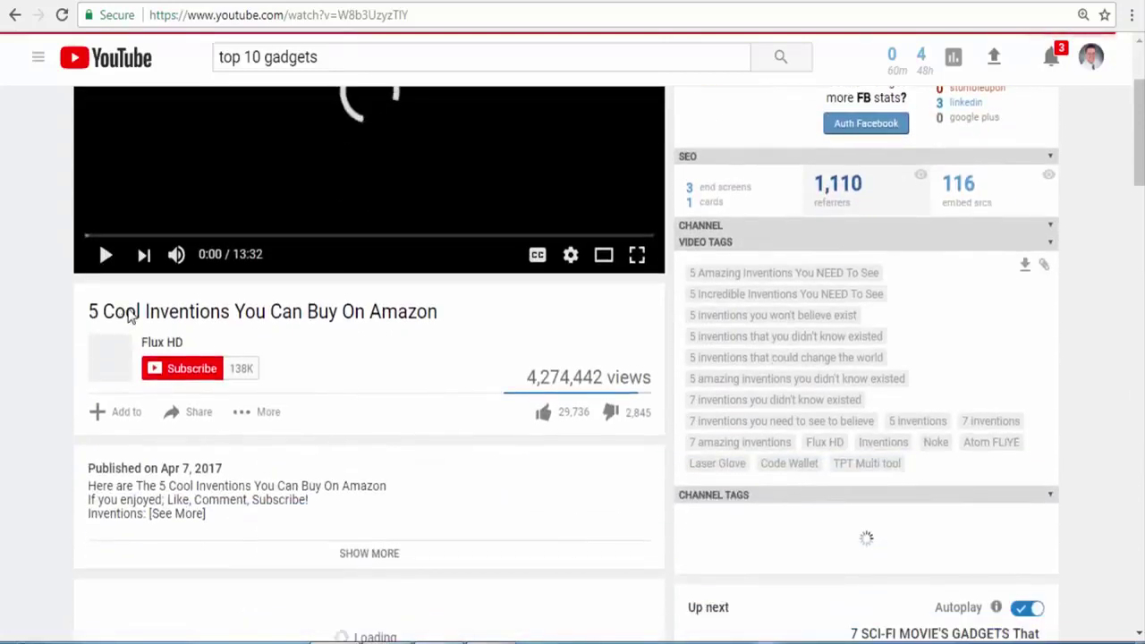
scroll(161, 286, down, 4)
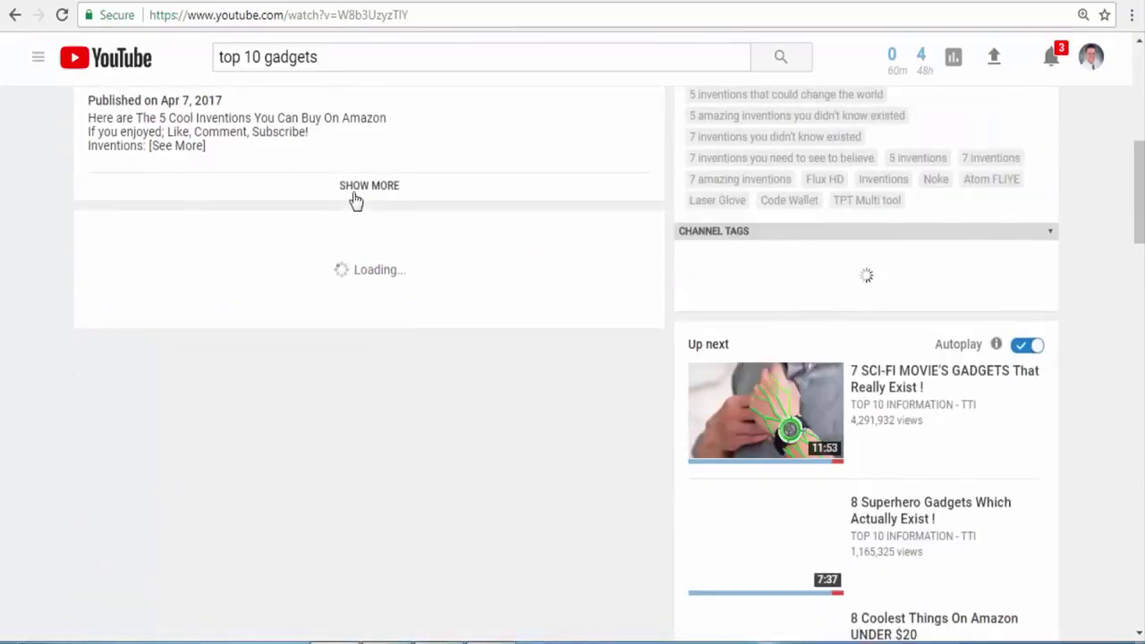
click(357, 192)
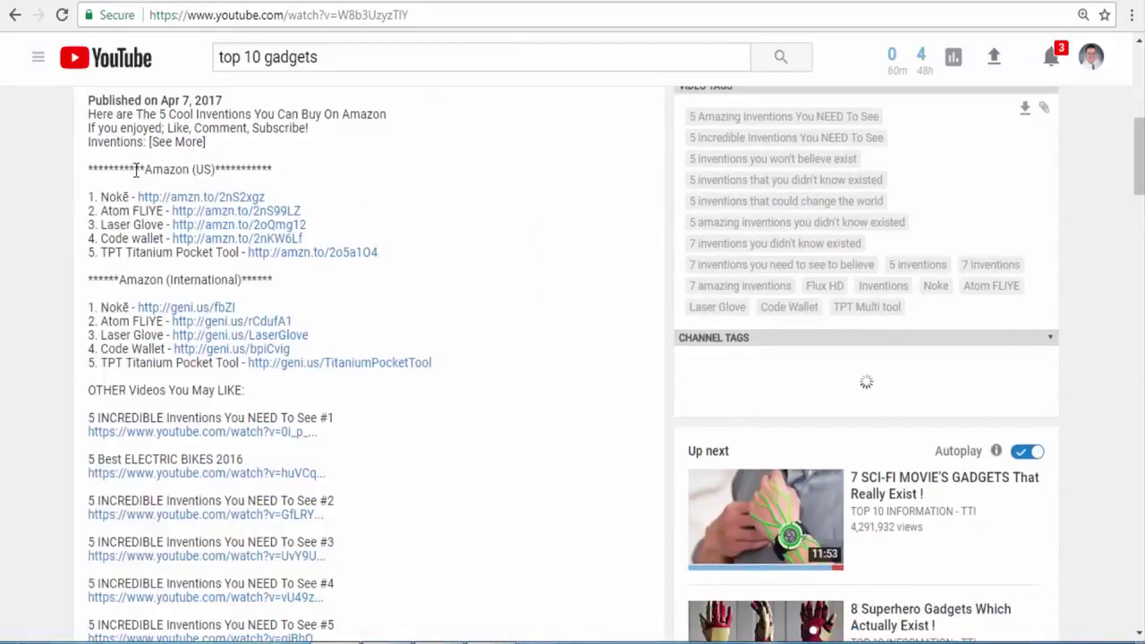
drag(136, 169, 294, 179)
click(128, 256)
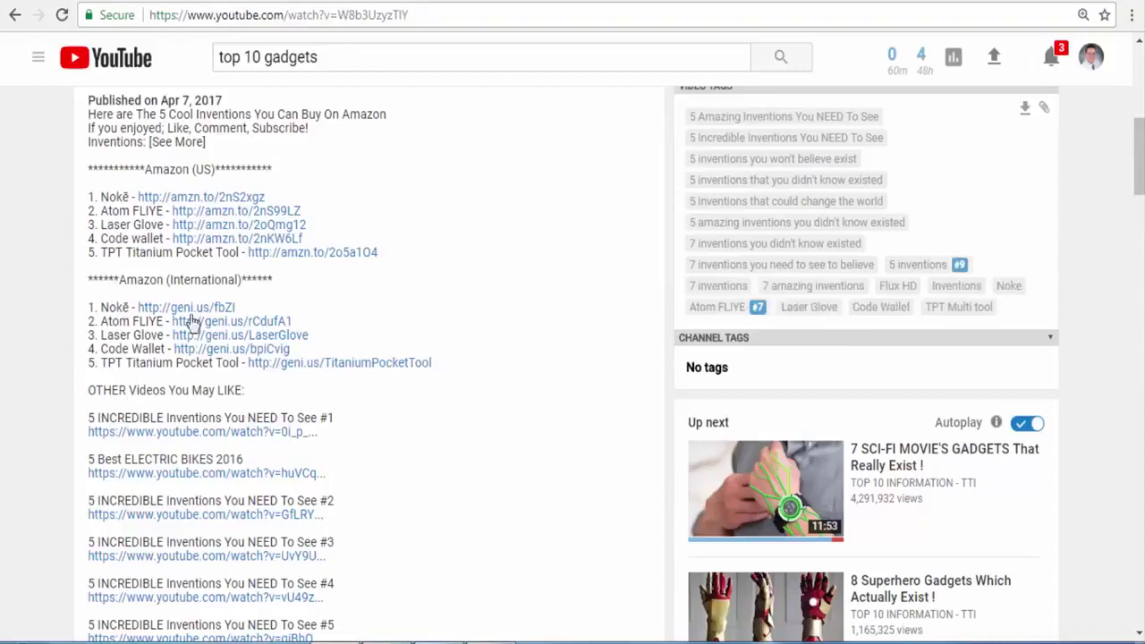
scroll(193, 322, down, 8)
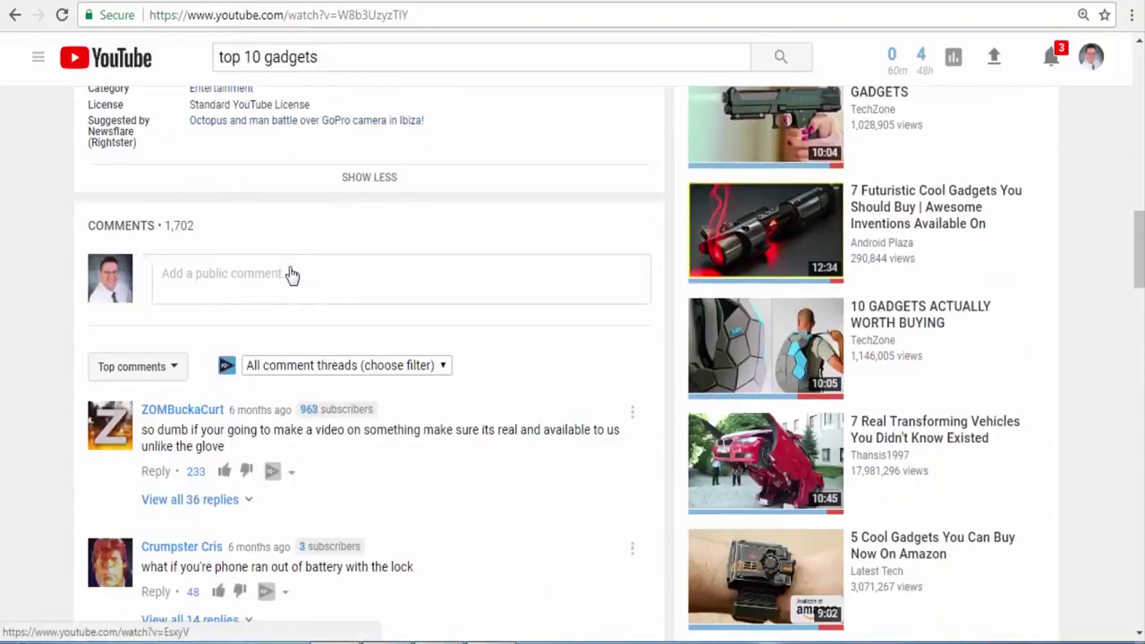
scroll(46, 285, up, 10)
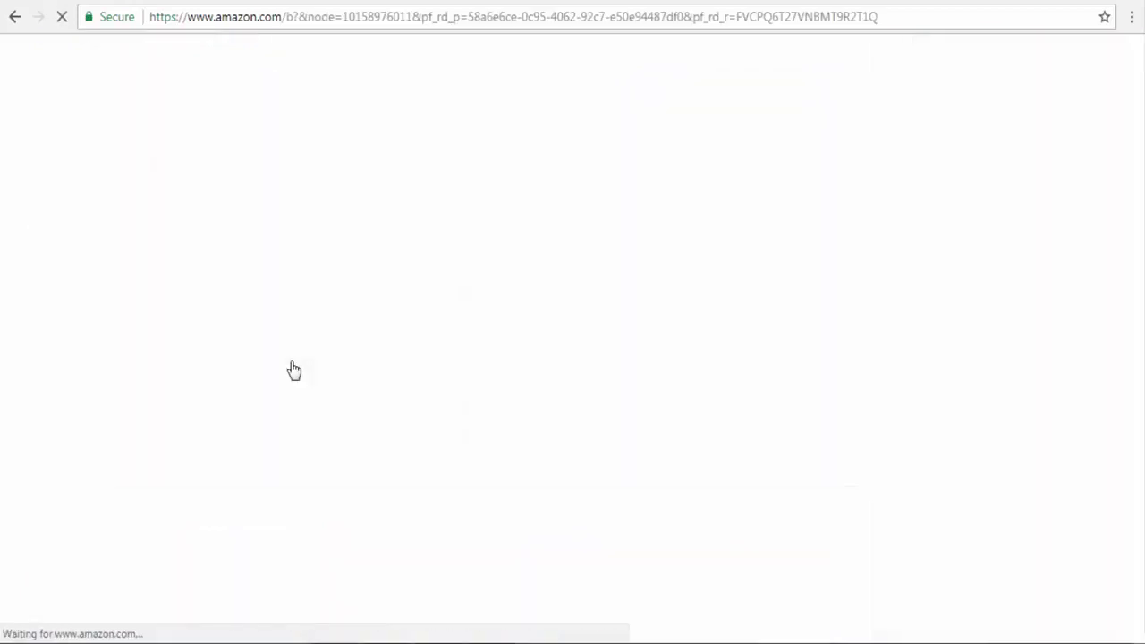
Step: Browse the top categories on the Amazon Warehouse Deals page and open Television & Video
scroll(455, 313, down, 3)
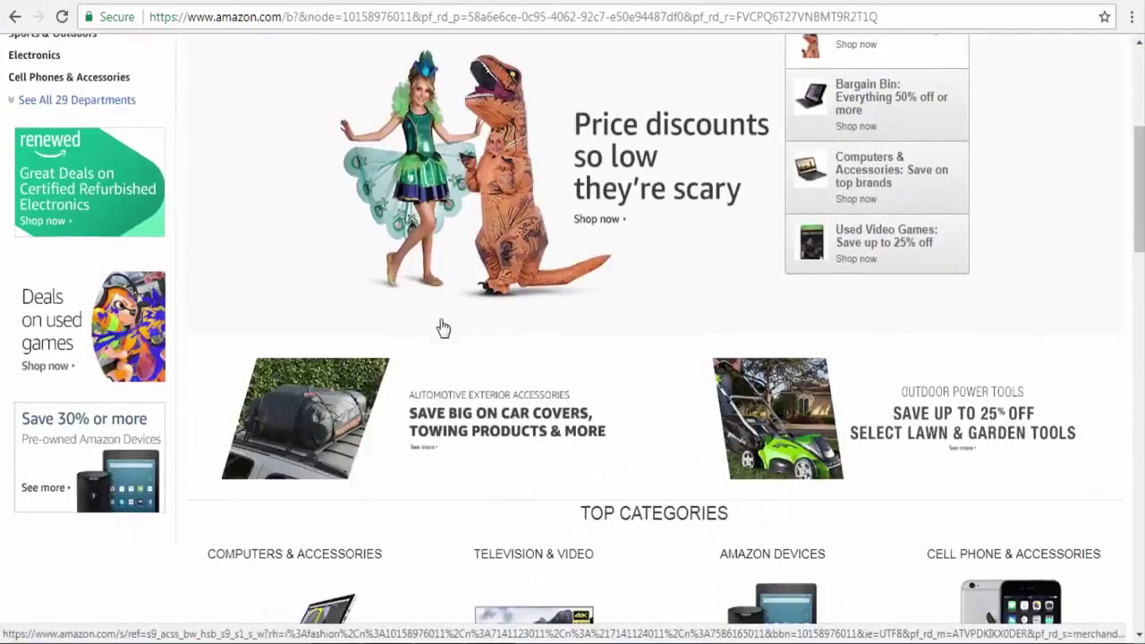
scroll(485, 355, down, 5)
scroll(491, 355, down, 8)
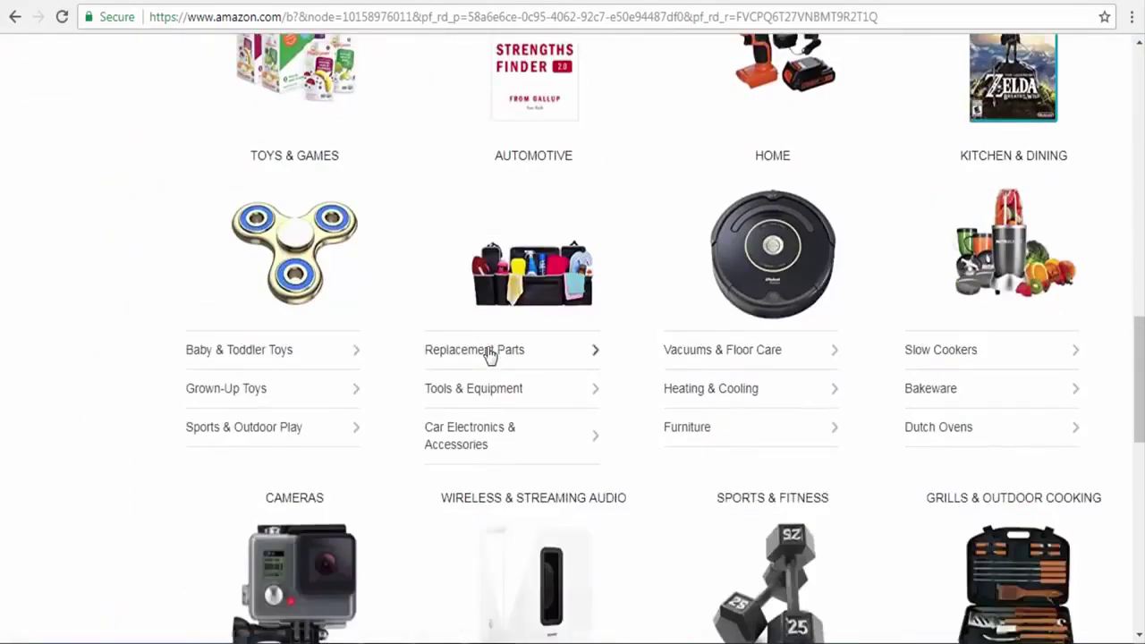
scroll(493, 355, up, 9)
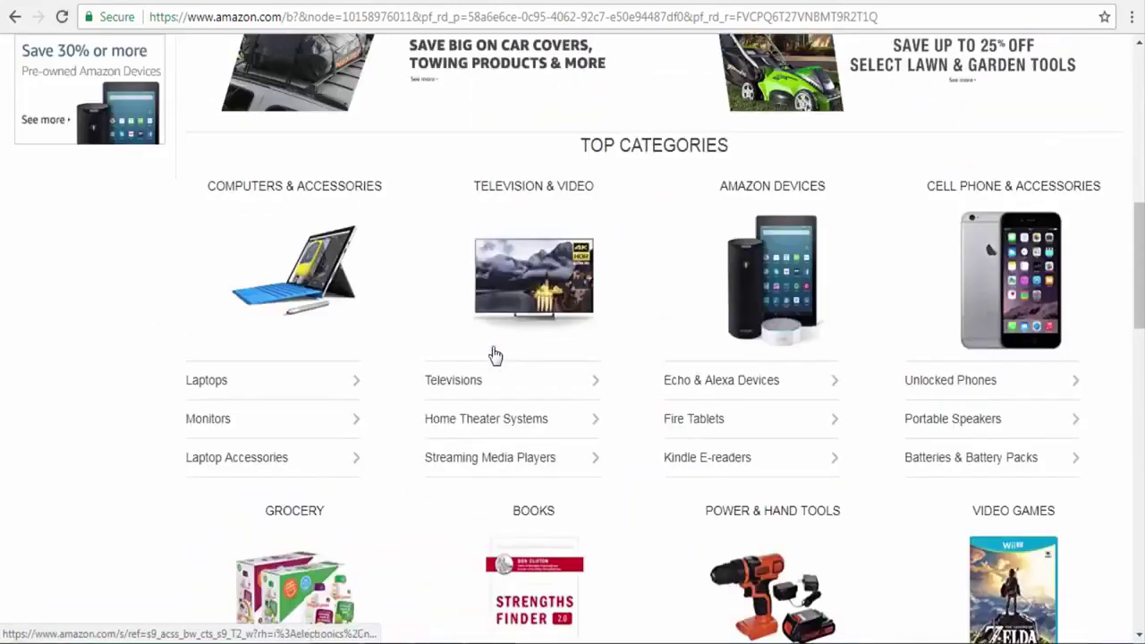
scroll(493, 355, up, 2)
scroll(493, 355, down, 2)
click(507, 335)
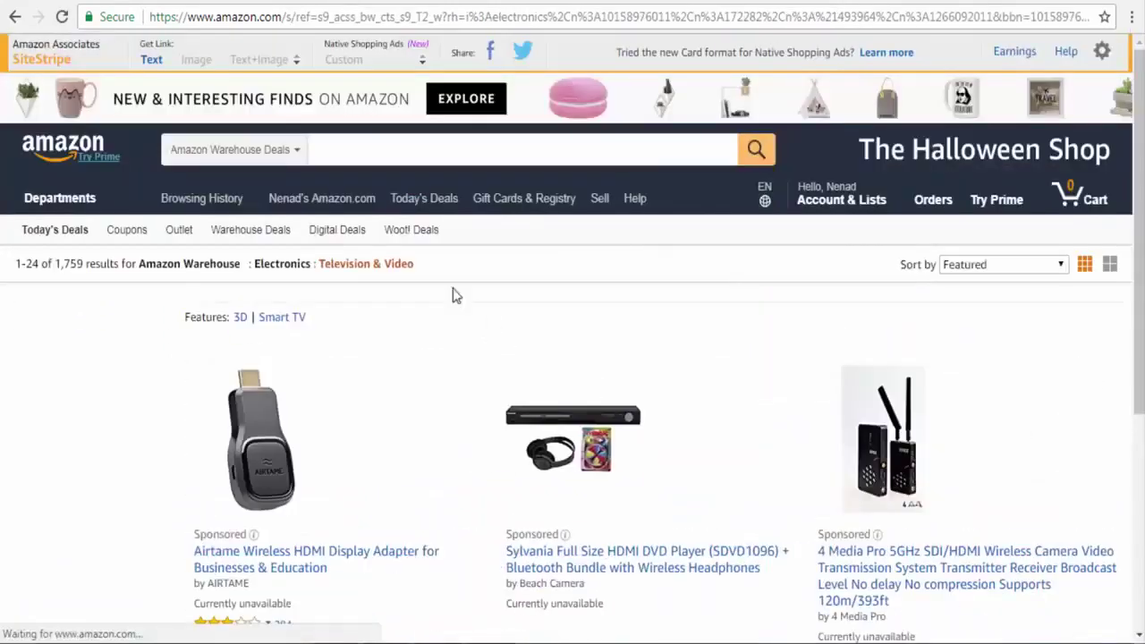
Step: Look through the television products and copy "Samsung Electronics UN55MU6300" from the 55-inch Samsung TV's title
scroll(435, 283, down, 6)
scroll(421, 283, down, 8)
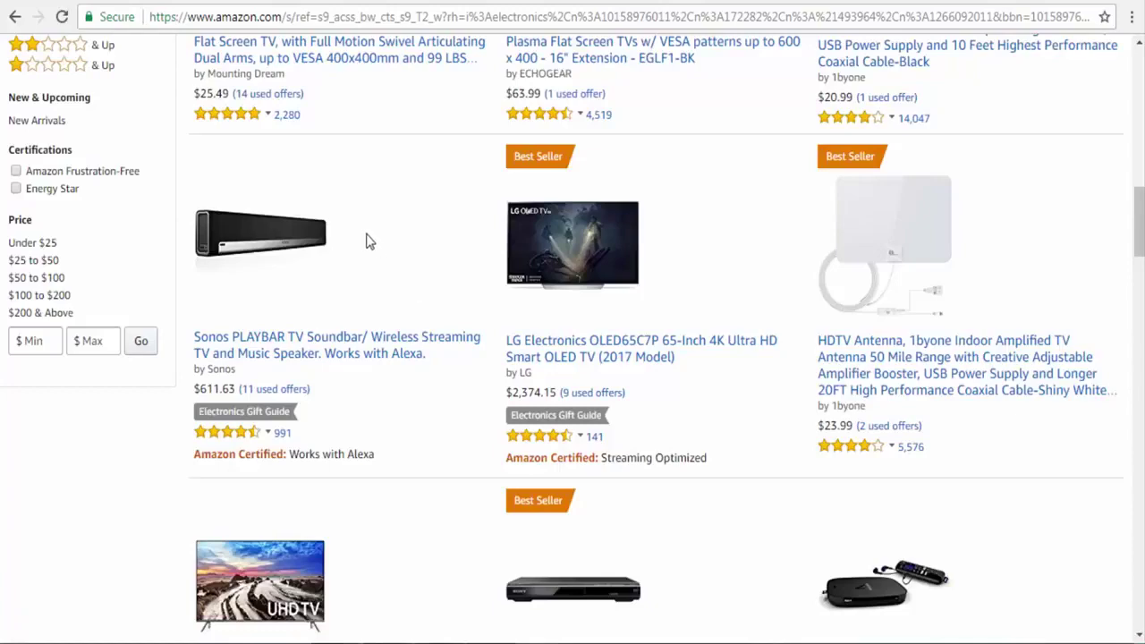
scroll(366, 240, up, 6)
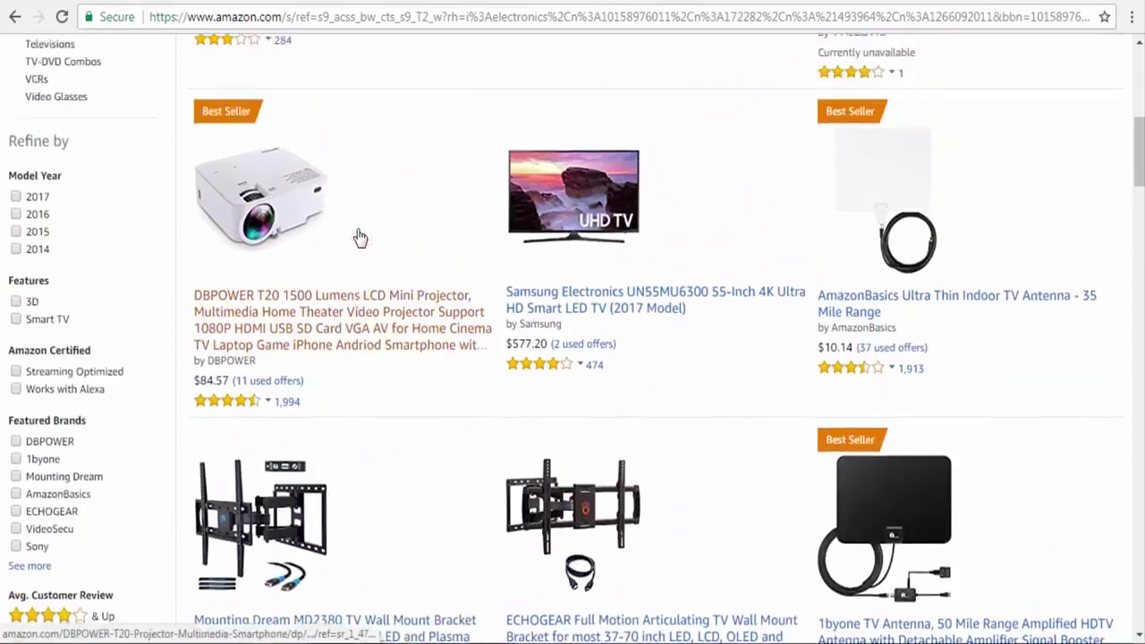
scroll(394, 236, down, 1)
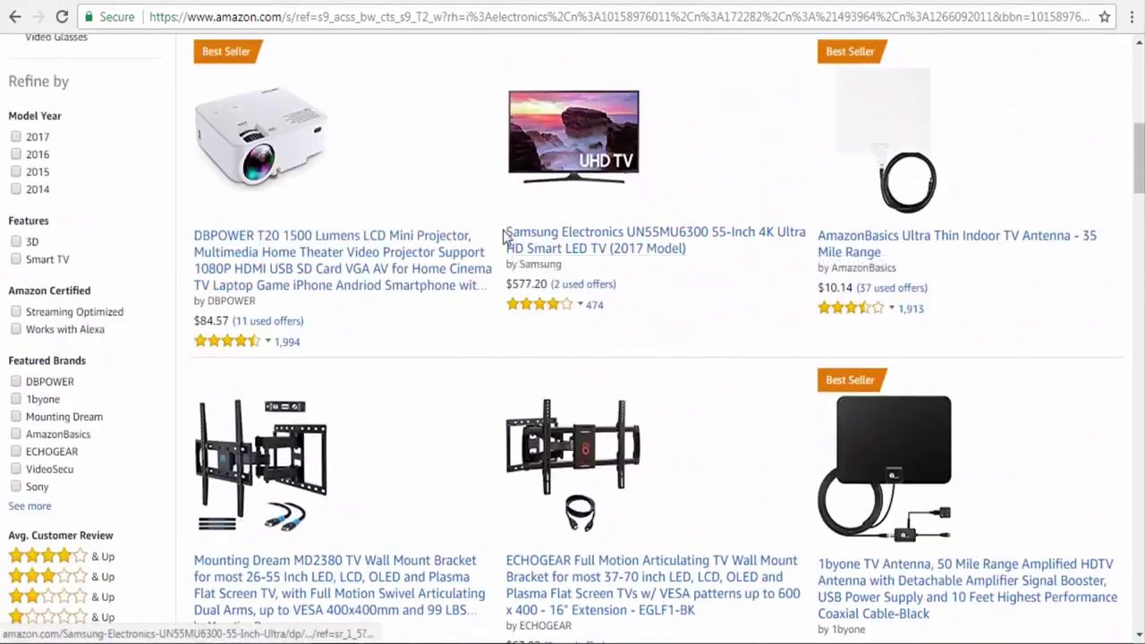
drag(503, 235, 720, 228)
key(ctrl+c)
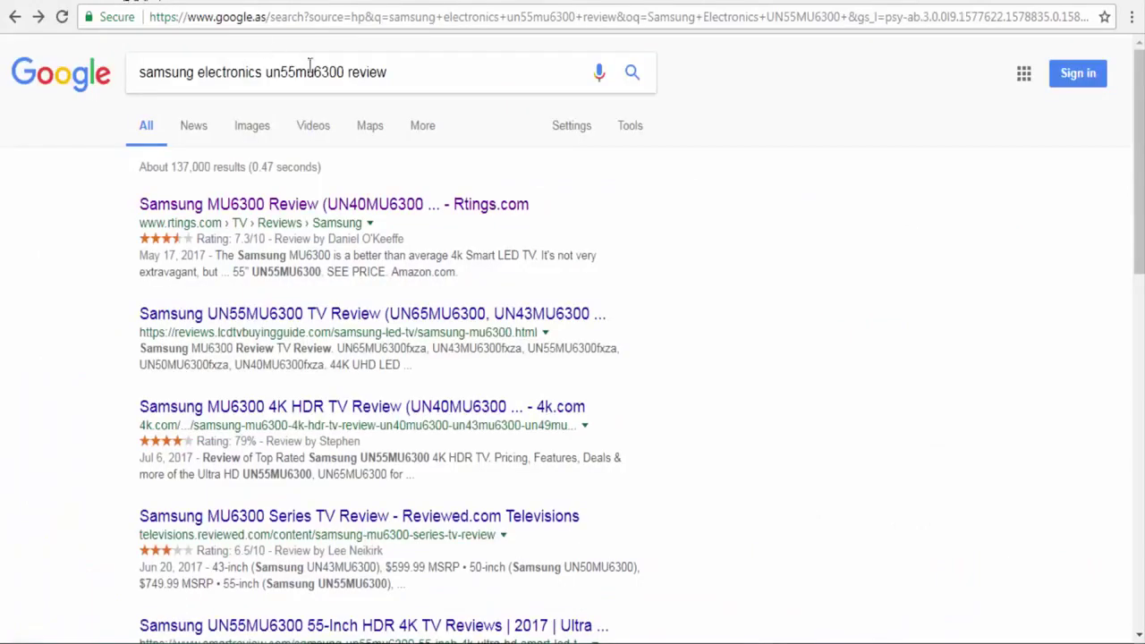
Step: Switch to Google, search for "Samsung Electronics UN55MU6300 review" using the copied product name and look through the results
click(399, 64)
drag(345, 72, 72, 70)
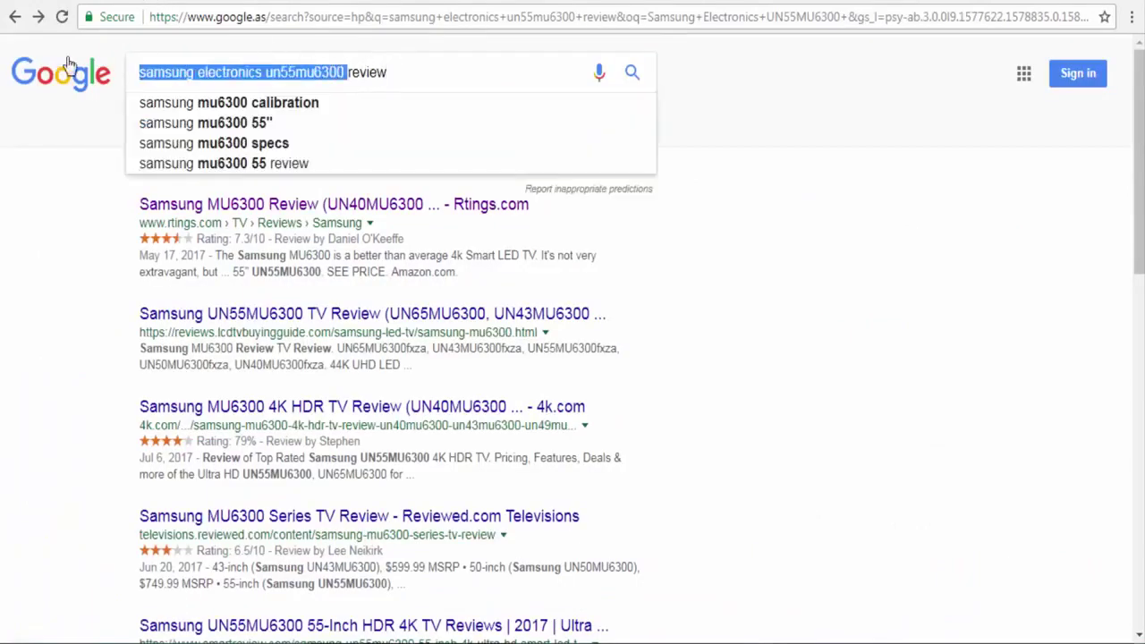
key(ctrl+v)
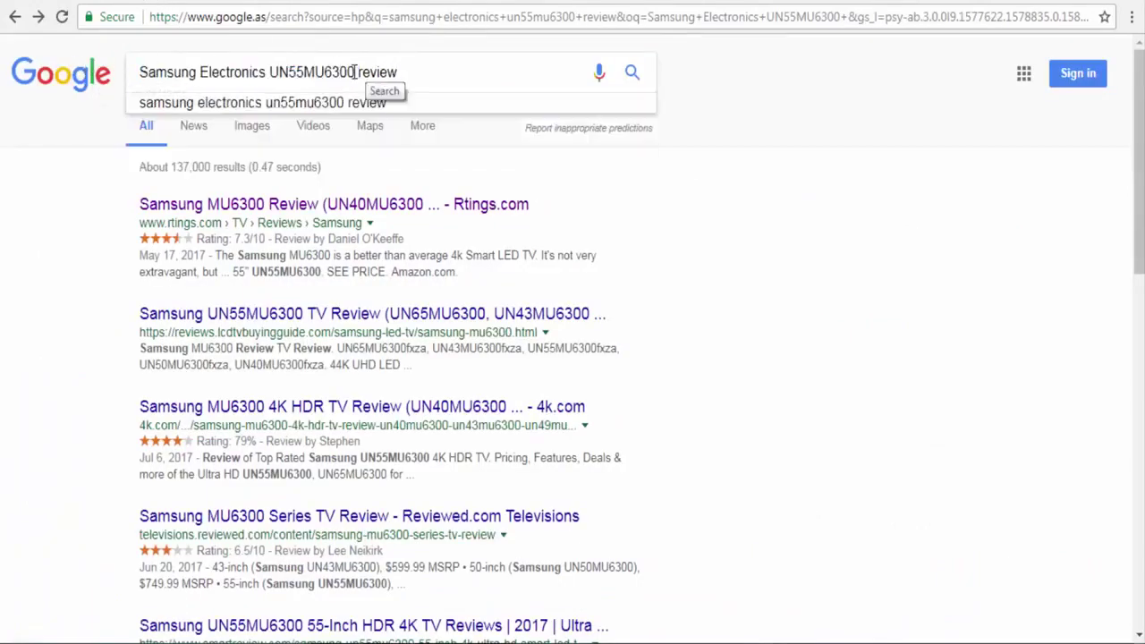
click(635, 77)
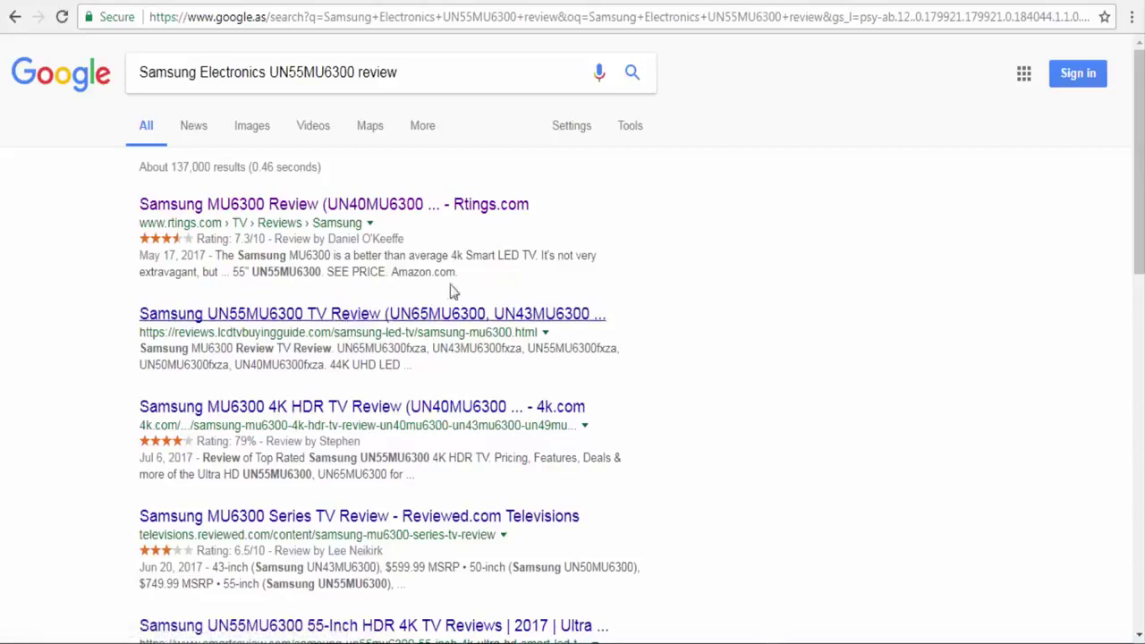
scroll(452, 291, down, 3)
scroll(276, 342, down, 3)
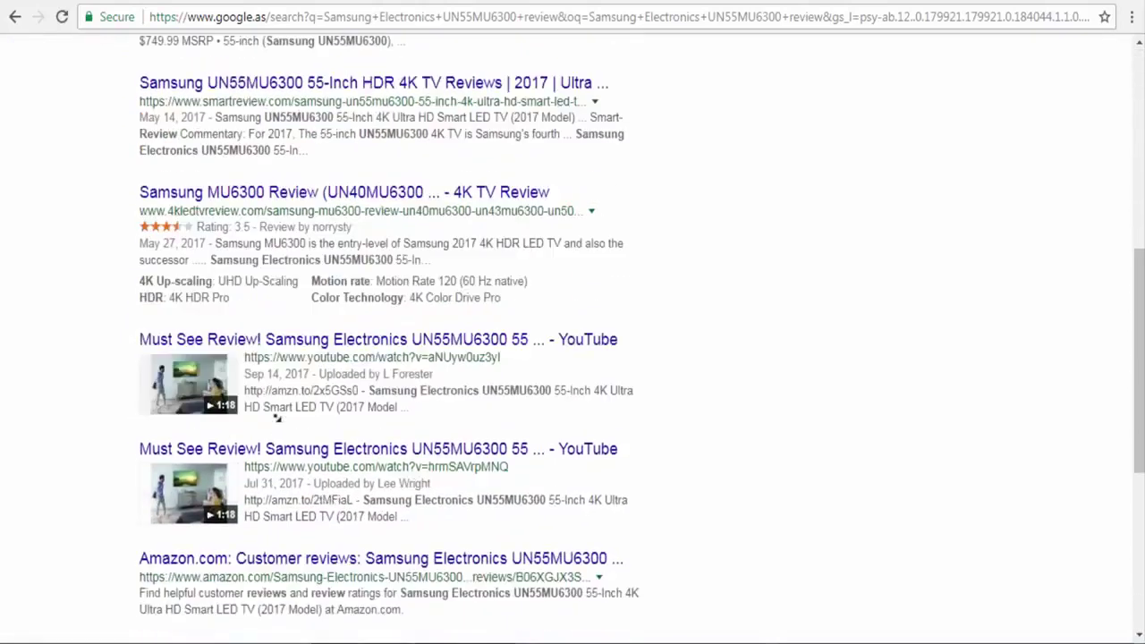
scroll(340, 331, up, 6)
scroll(305, 170, down, 1)
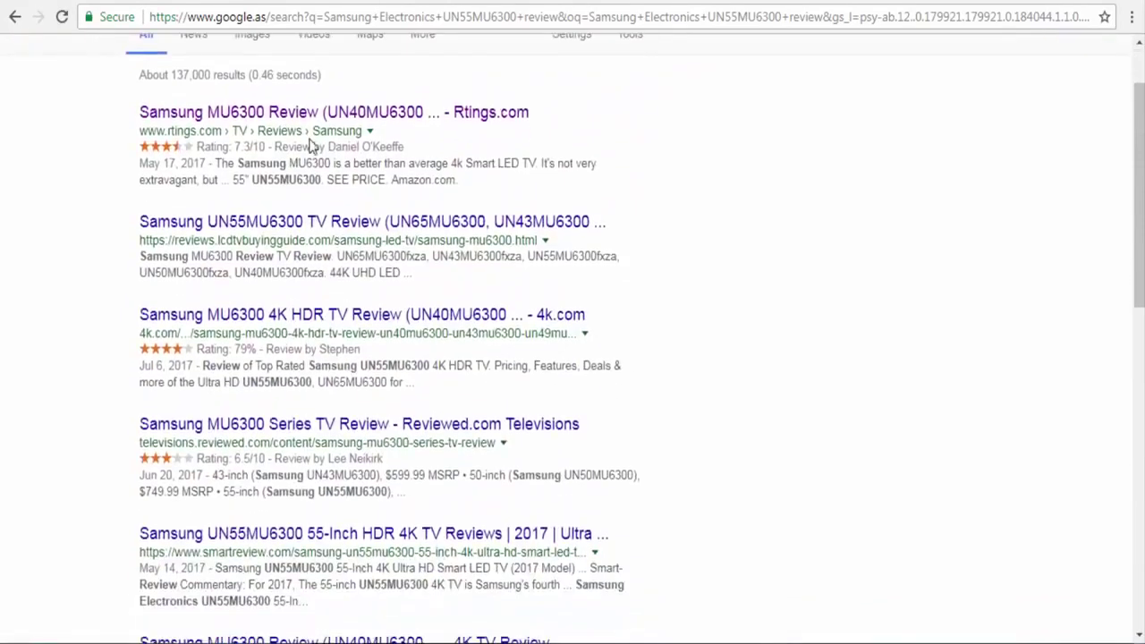
Step: Open the Rtings.com Samsung MU6300 review from the Google results and look through its ratings, pros, cons and price links
click(313, 115)
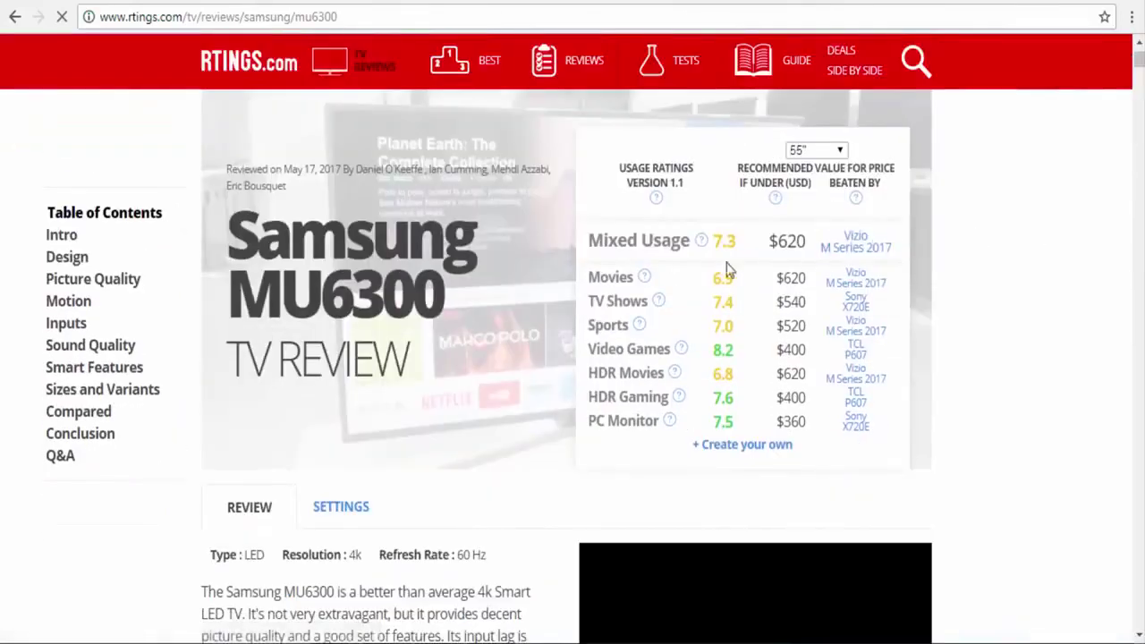
scroll(723, 332, down, 5)
scroll(358, 256, down, 2)
scroll(355, 253, up, 4)
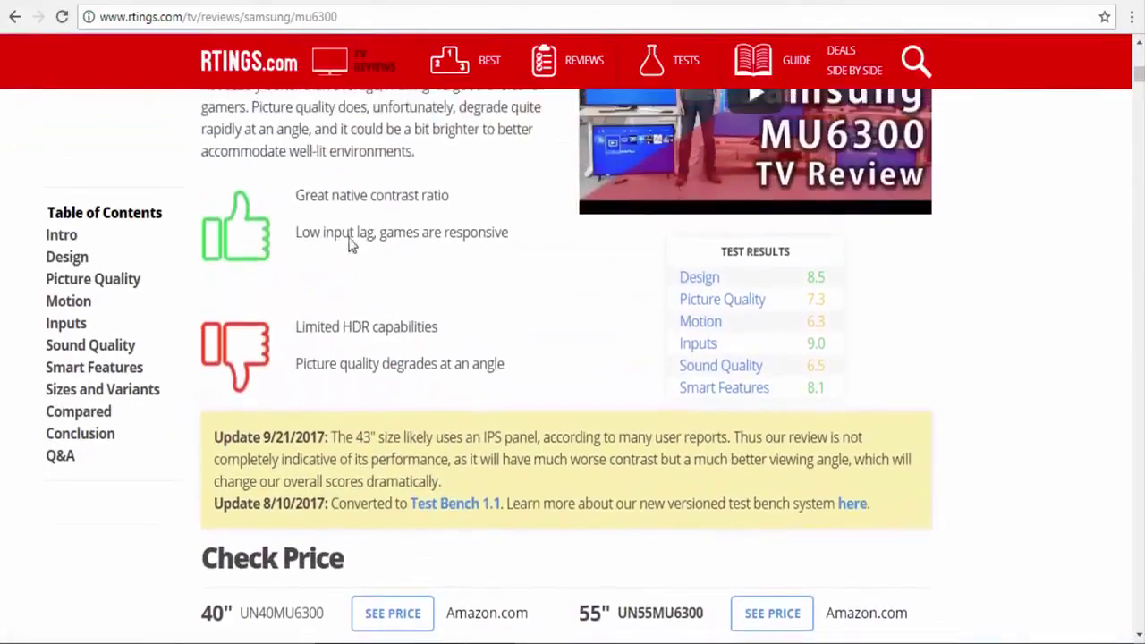
scroll(402, 215, down, 7)
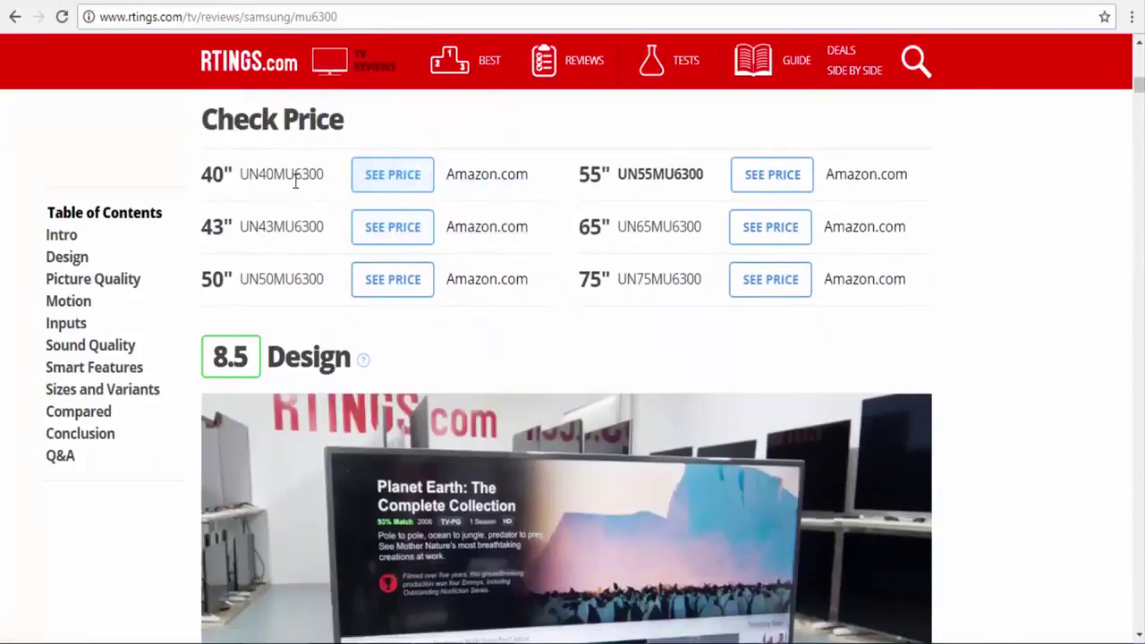
scroll(223, 165, up, 1)
scroll(549, 238, up, 8)
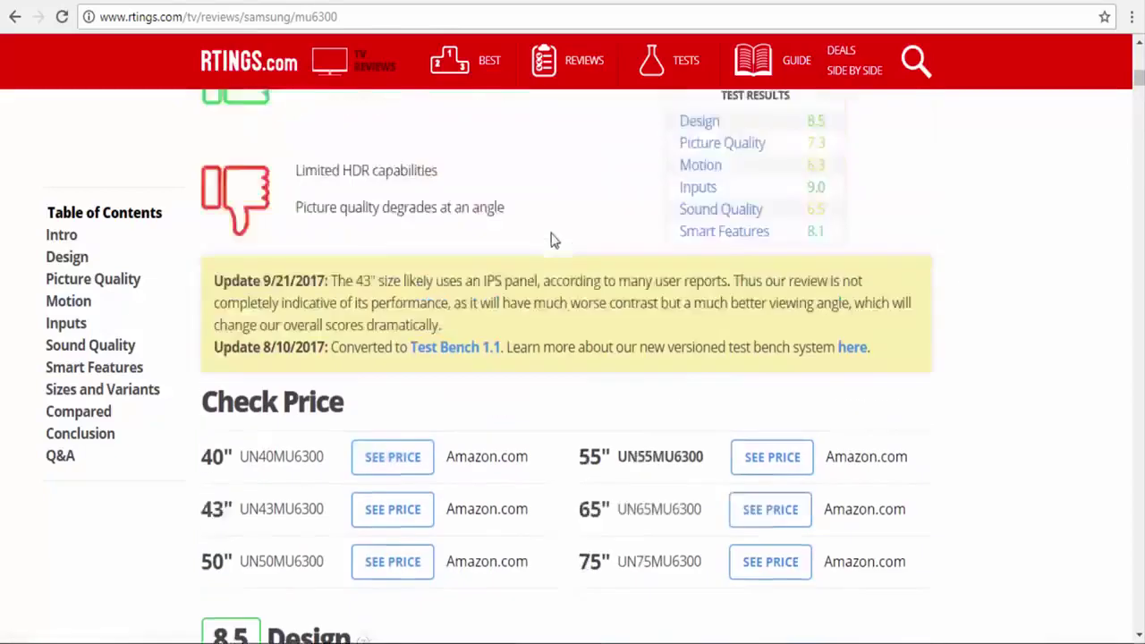
scroll(713, 281, up, 3)
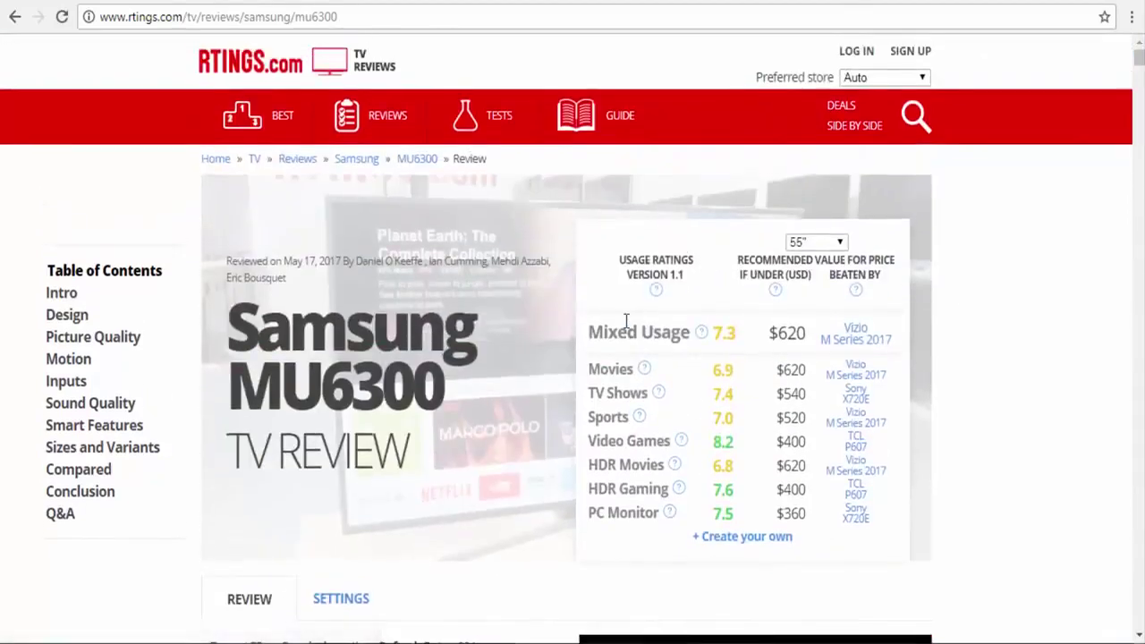
Step: Show the explanation of the usage ratings version and read the Samsung MU6300 review summary with its listed pros and cons
click(656, 289)
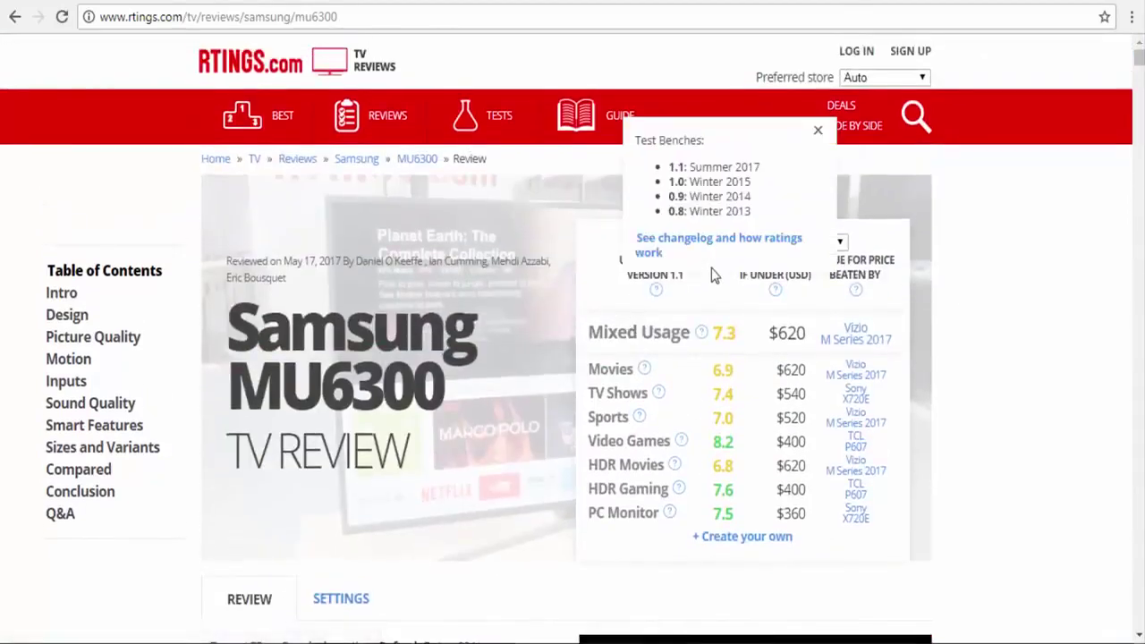
scroll(494, 263, down, 6)
scroll(333, 244, up, 1)
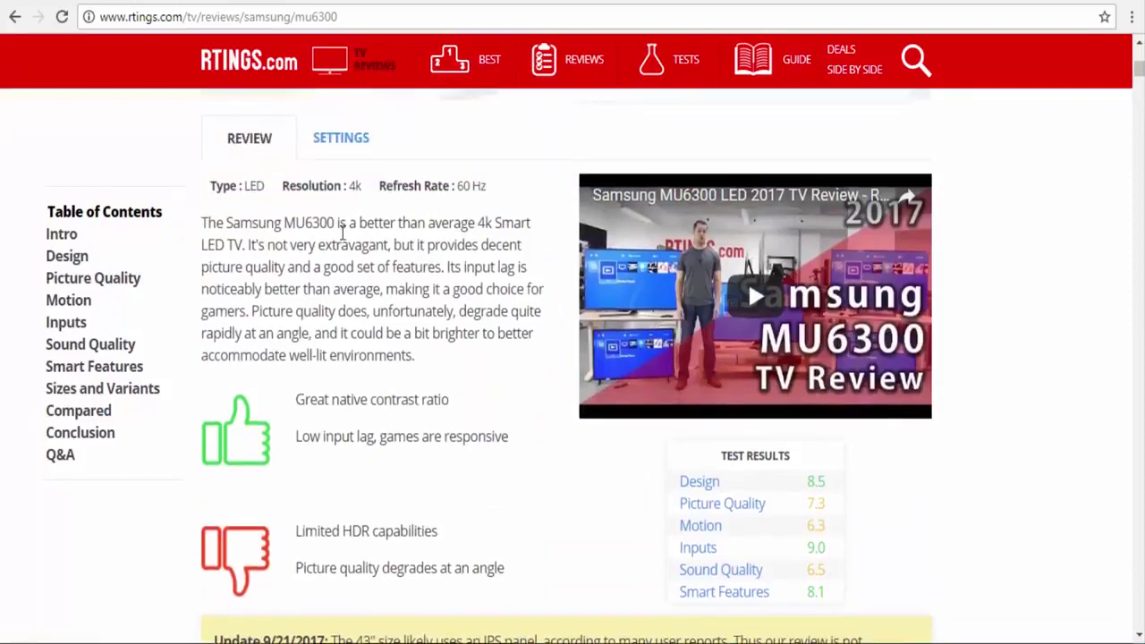
middle_click(367, 312)
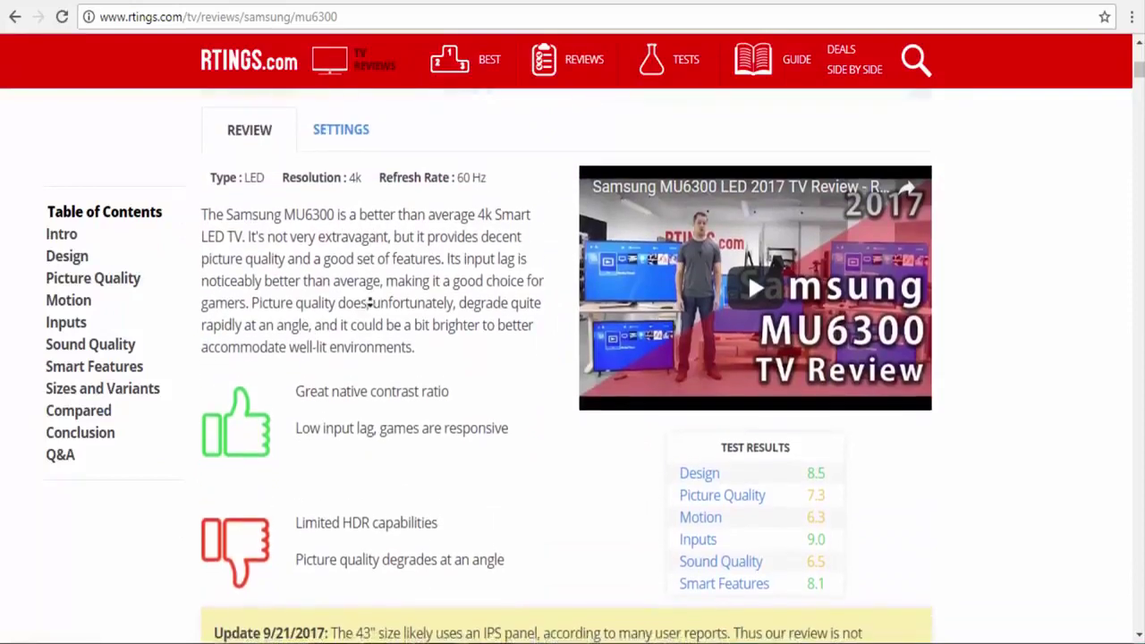
middle_click(368, 312)
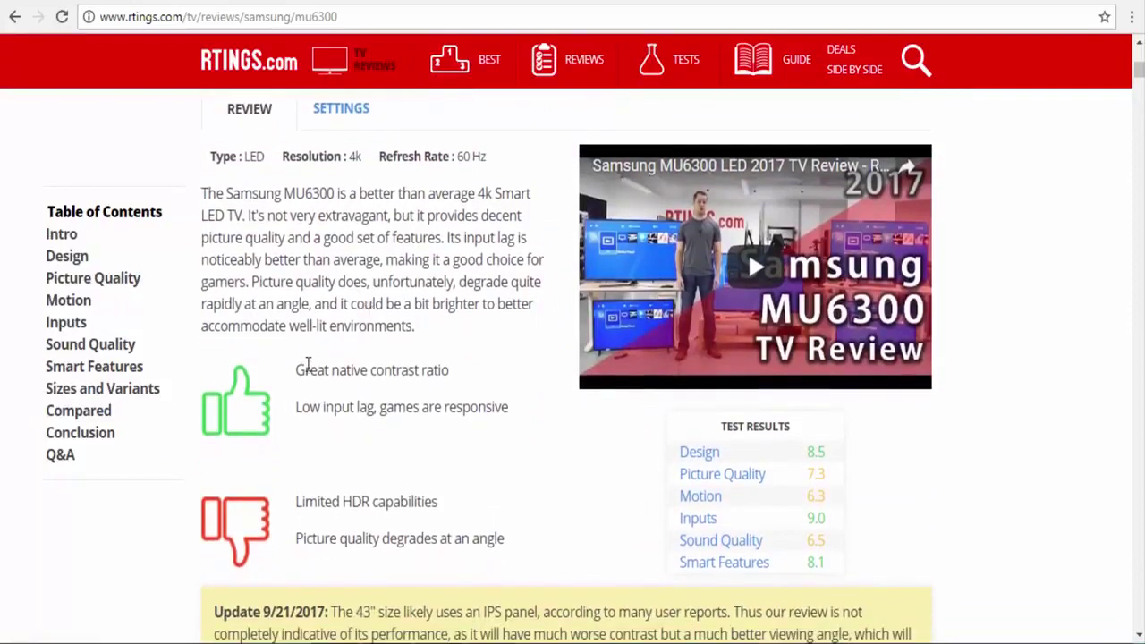
drag(307, 365, 471, 360)
click(470, 360)
scroll(675, 345, down, 1)
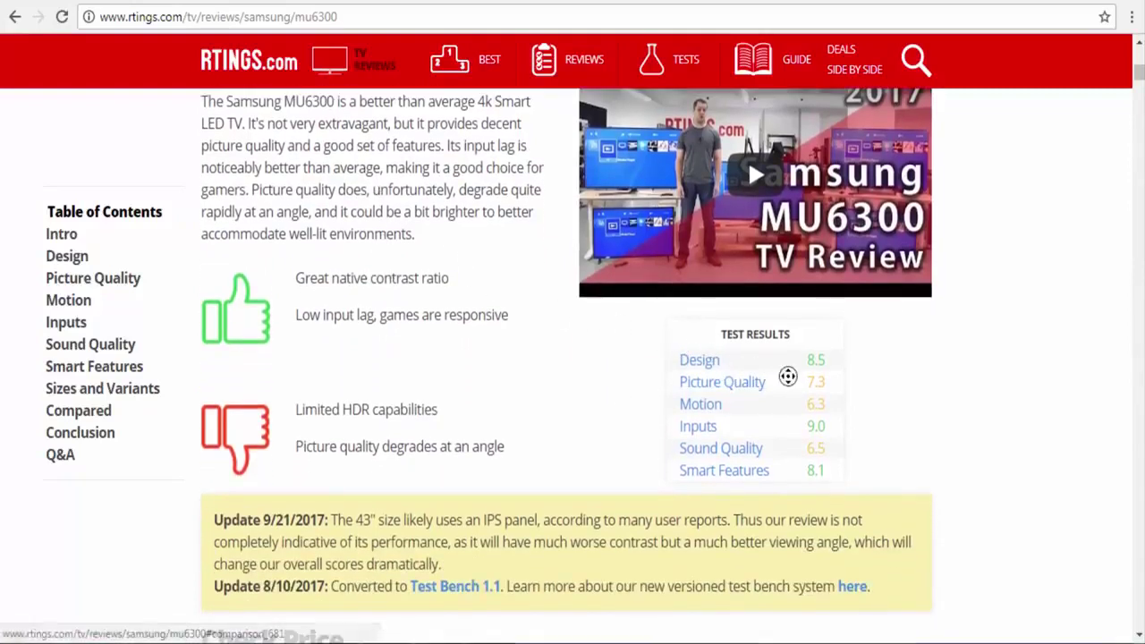
Step: Examine the Test Results scores in the Samsung MU6300 review
scroll(787, 394, down, 1)
drag(678, 344, 841, 355)
click(749, 358)
click(841, 354)
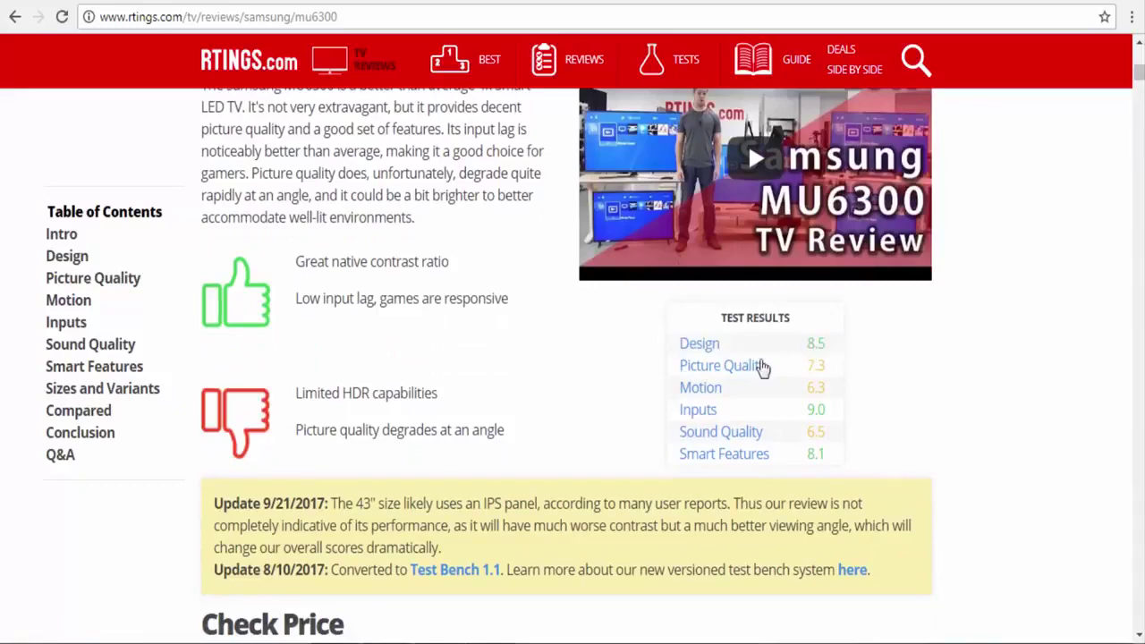
Step: Go to the review's Check Price section and open the Amazon price link for the 40-inch UN40MU6300
scroll(764, 348, down, 1)
scroll(654, 391, down, 4)
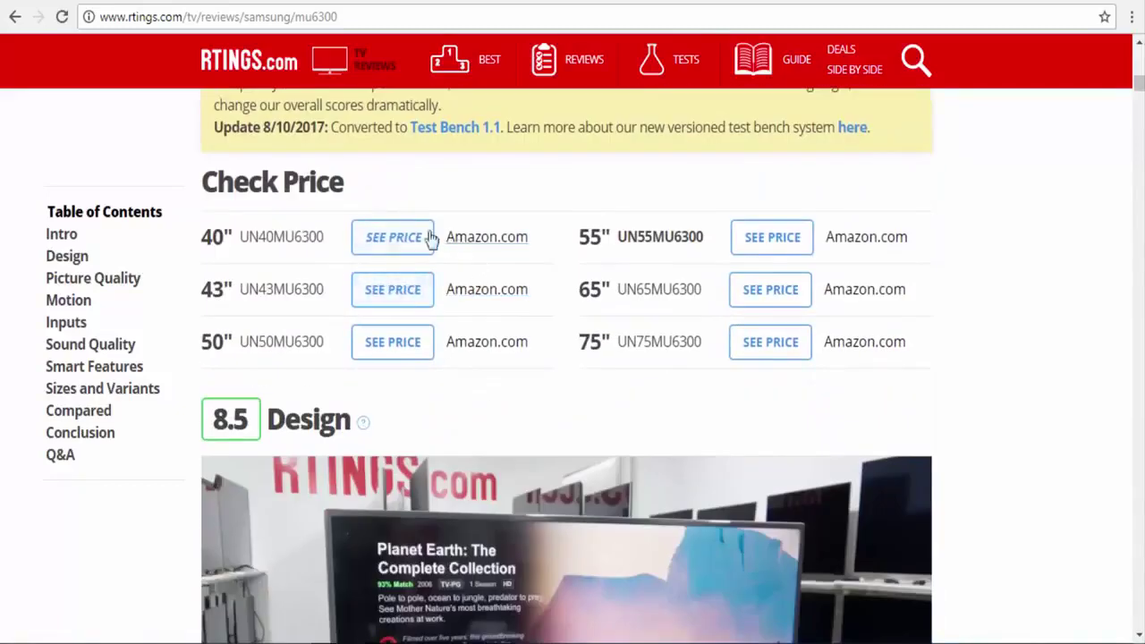
drag(248, 183, 364, 183)
click(281, 199)
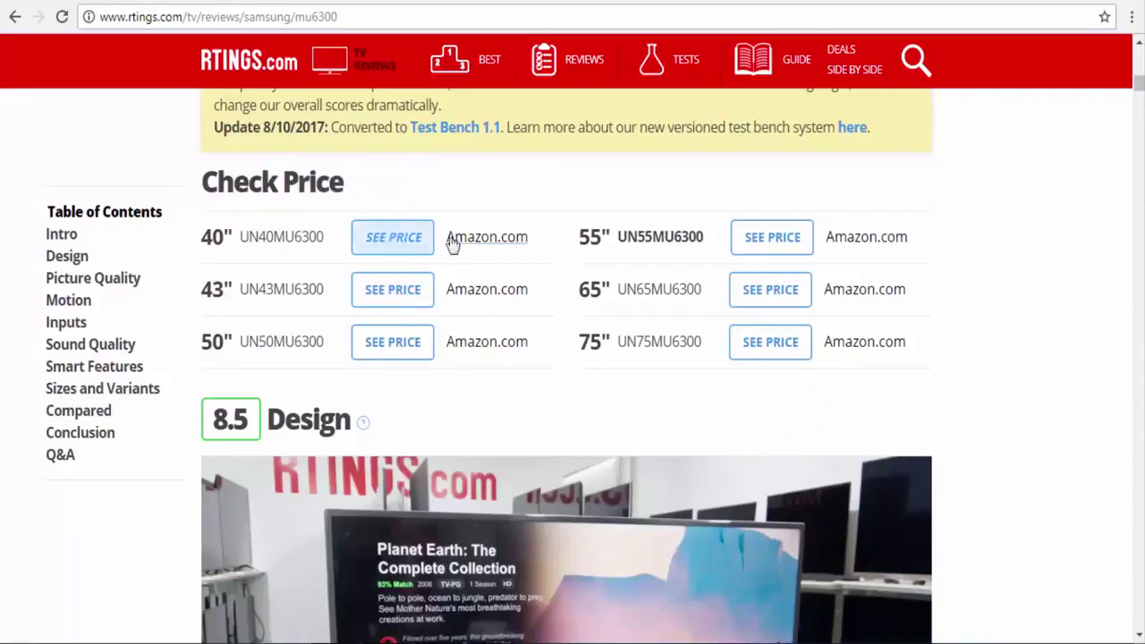
click(390, 248)
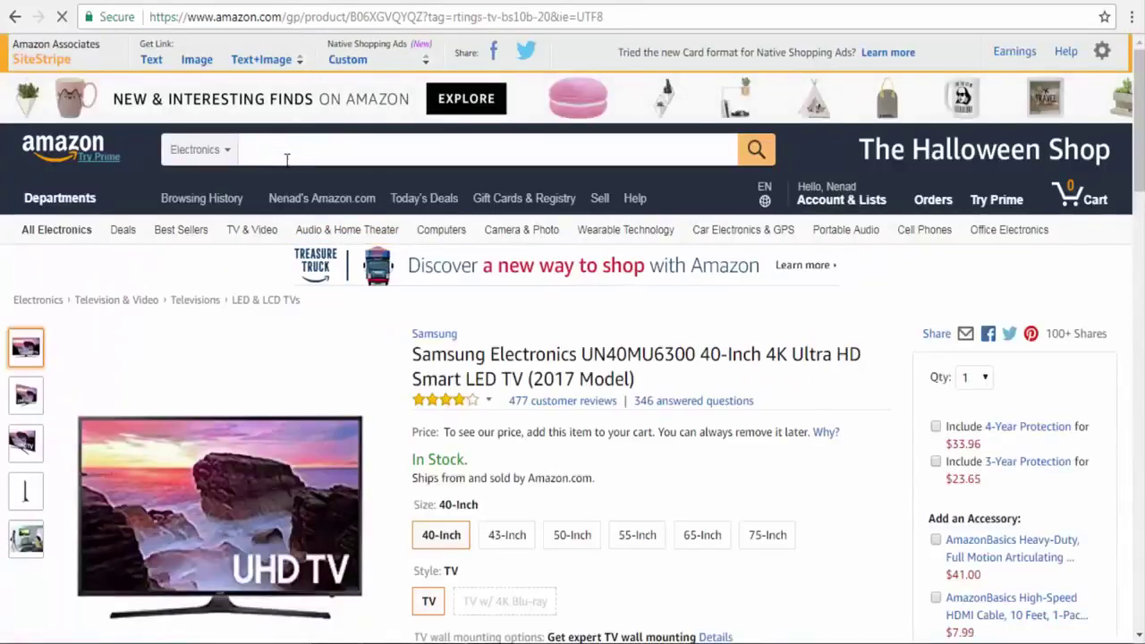
Step: Examine the title and product details of the 40-inch Samsung TV on its Amazon page
scroll(292, 170, down, 2)
drag(414, 169, 647, 194)
click(649, 199)
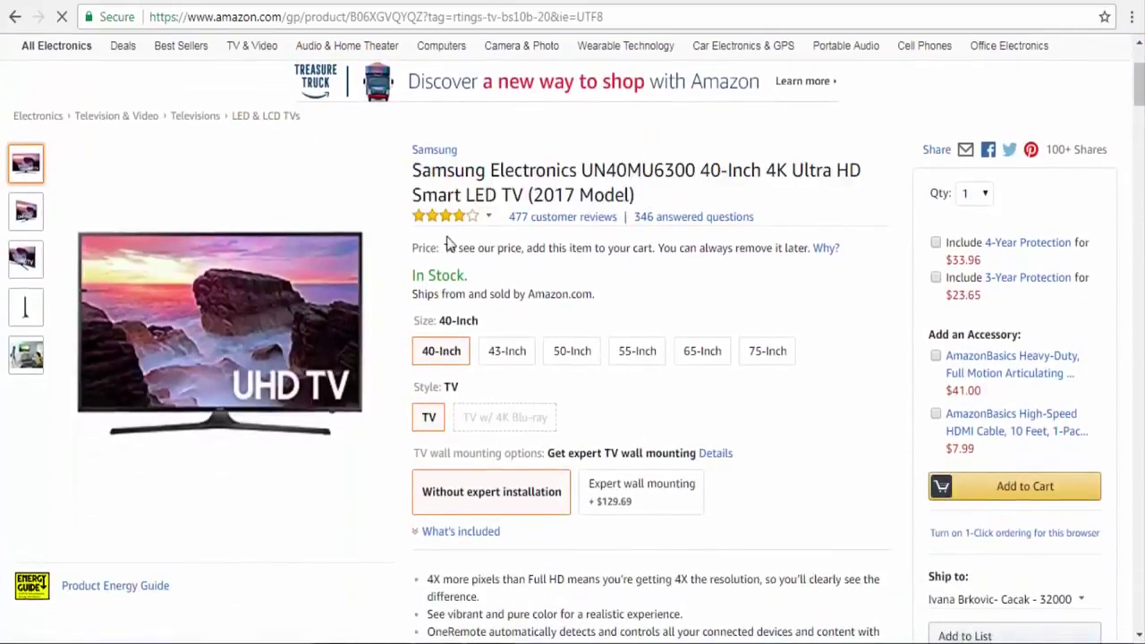
scroll(323, 217, down, 1)
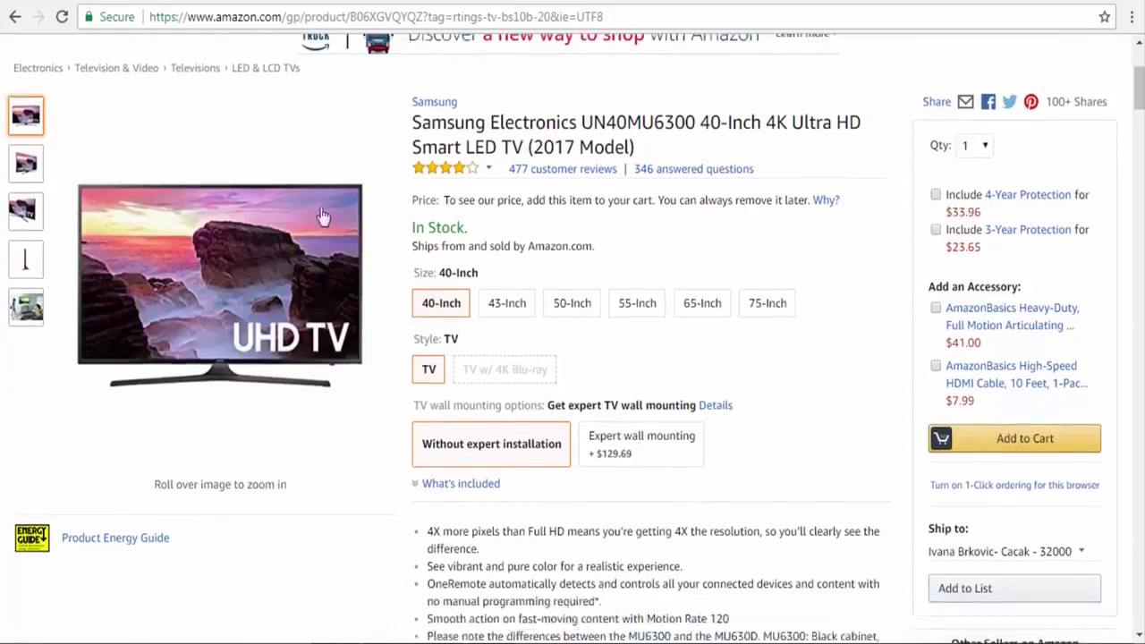
scroll(323, 218, down, 1)
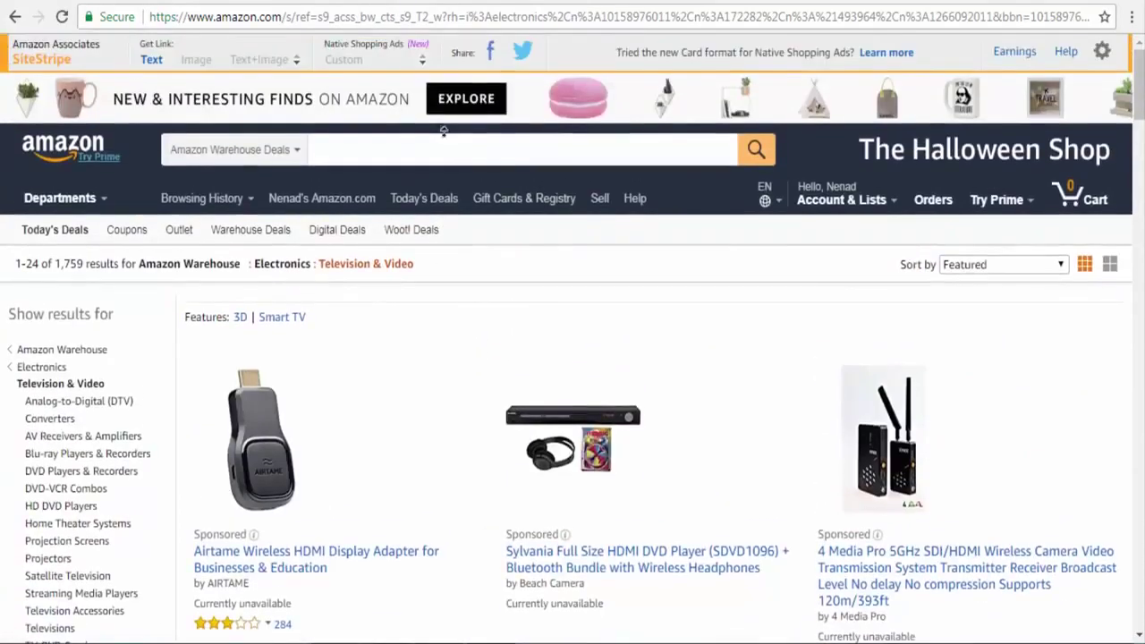
Step: Switch to the Amazon Warehouse Television & Video listing and look through its products
scroll(777, 180, down, 9)
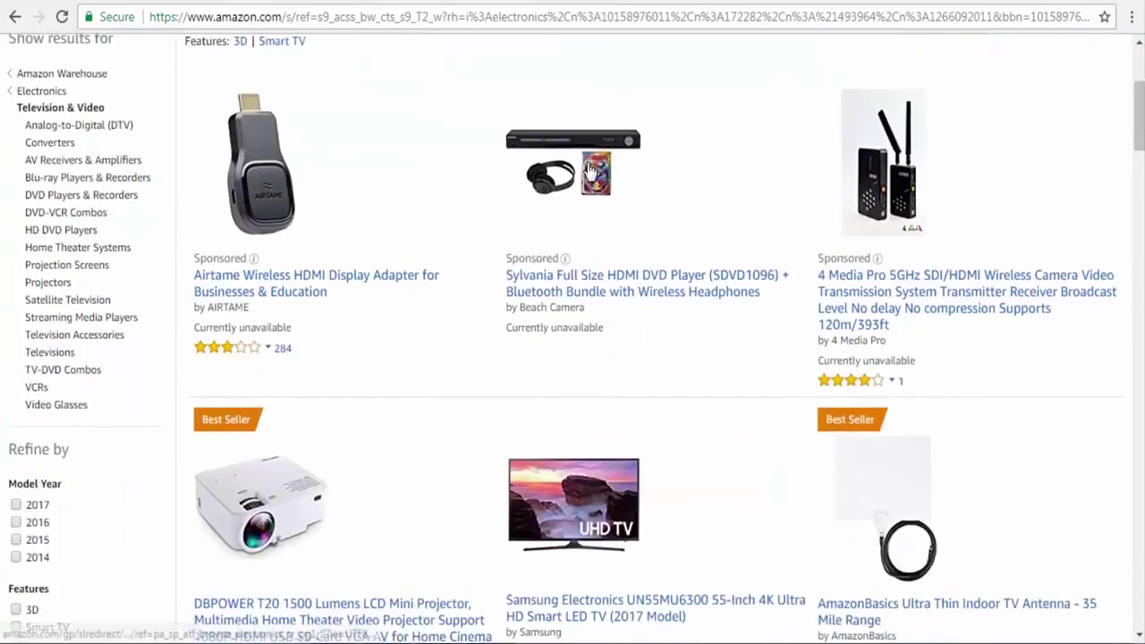
scroll(777, 180, down, 2)
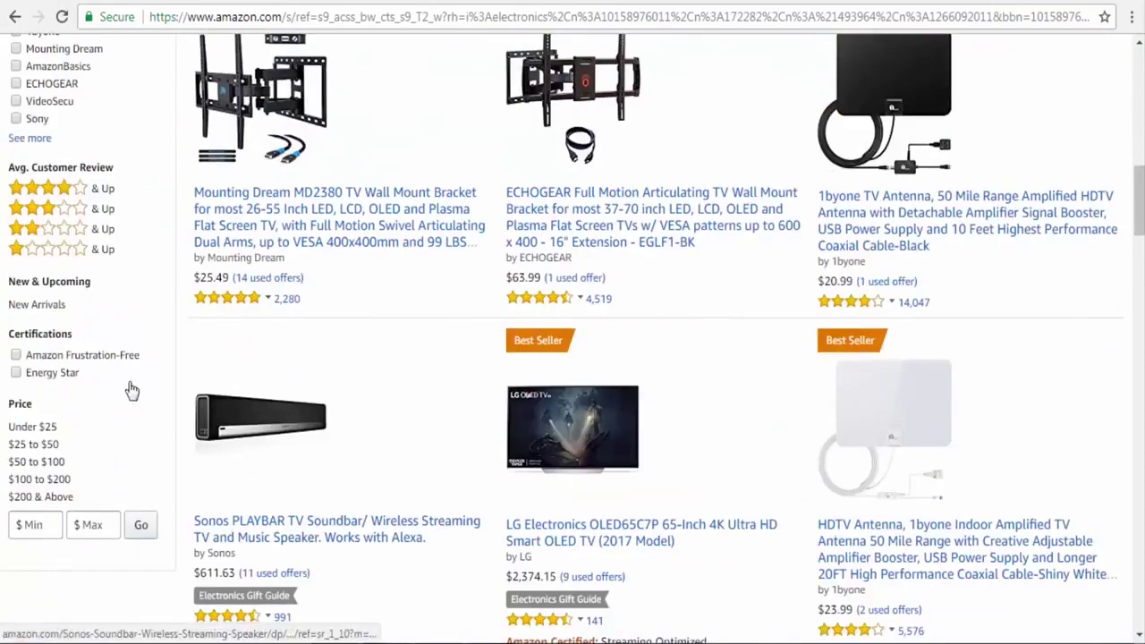
scroll(184, 330, down, 4)
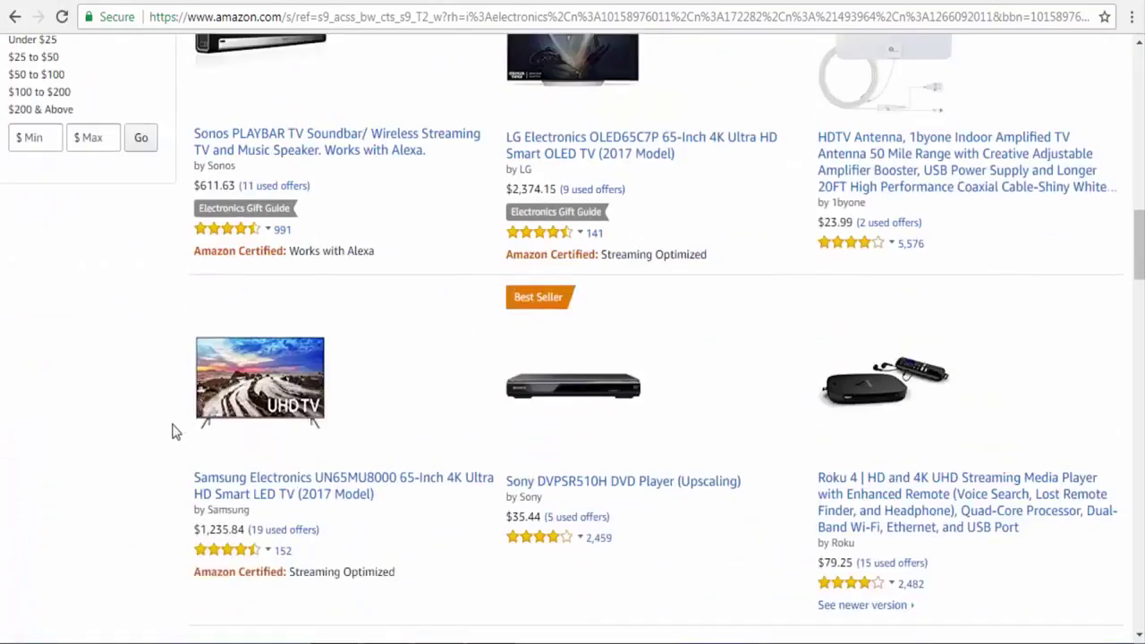
scroll(167, 392, up, 15)
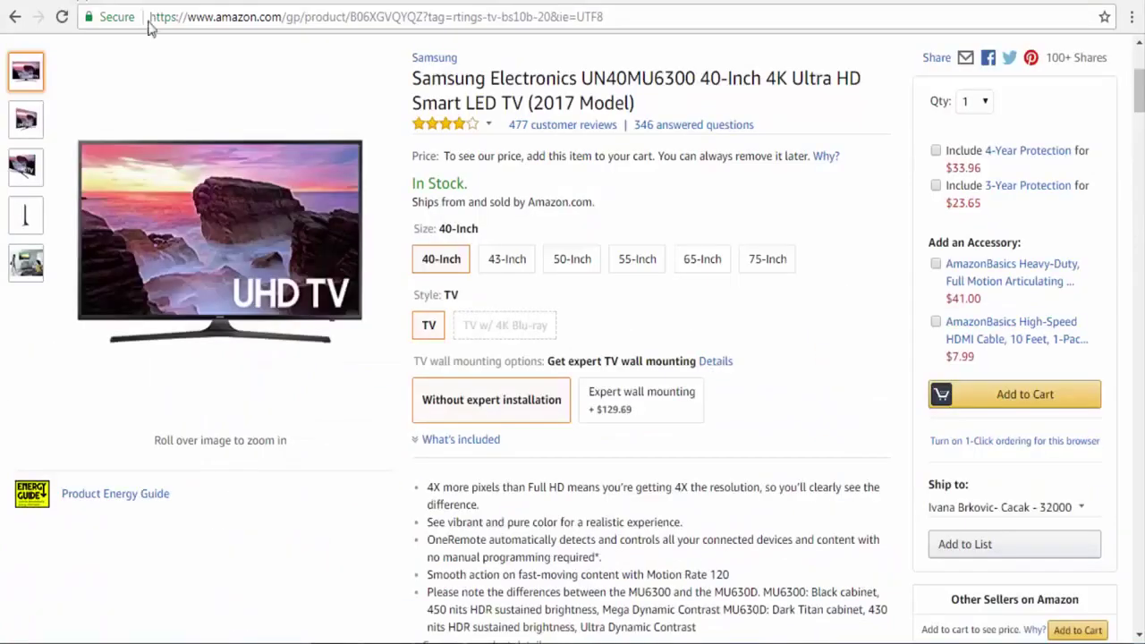
Step: Return from the Amazon product page through the Rtings review to the Google results and point out "review" in the search query
scroll(241, 82, up, 3)
click(13, 17)
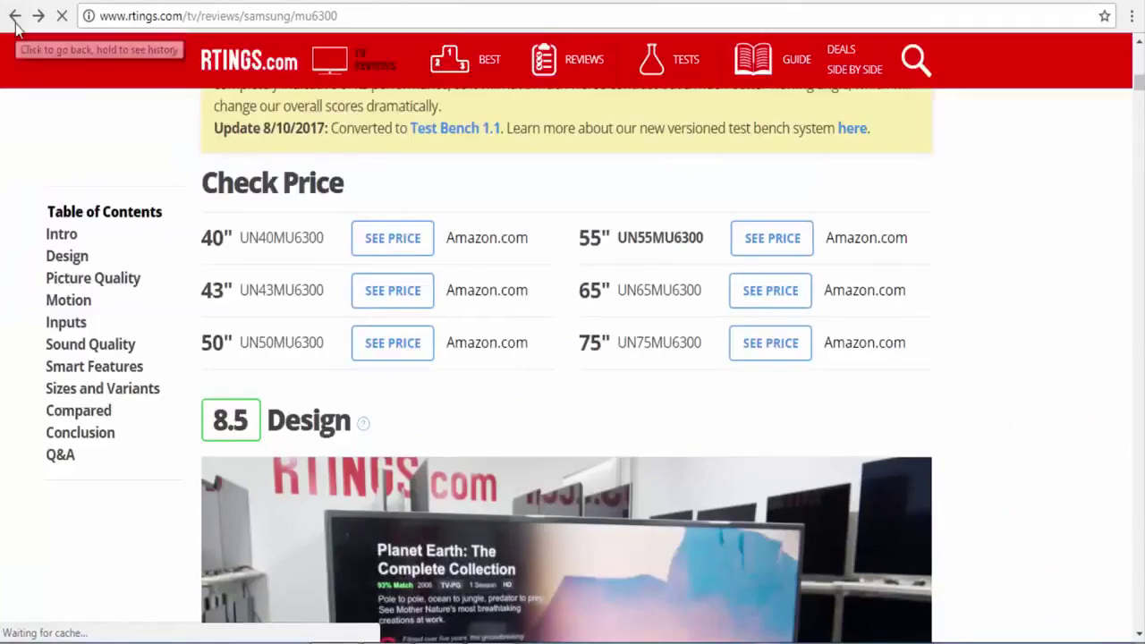
click(15, 16)
click(411, 68)
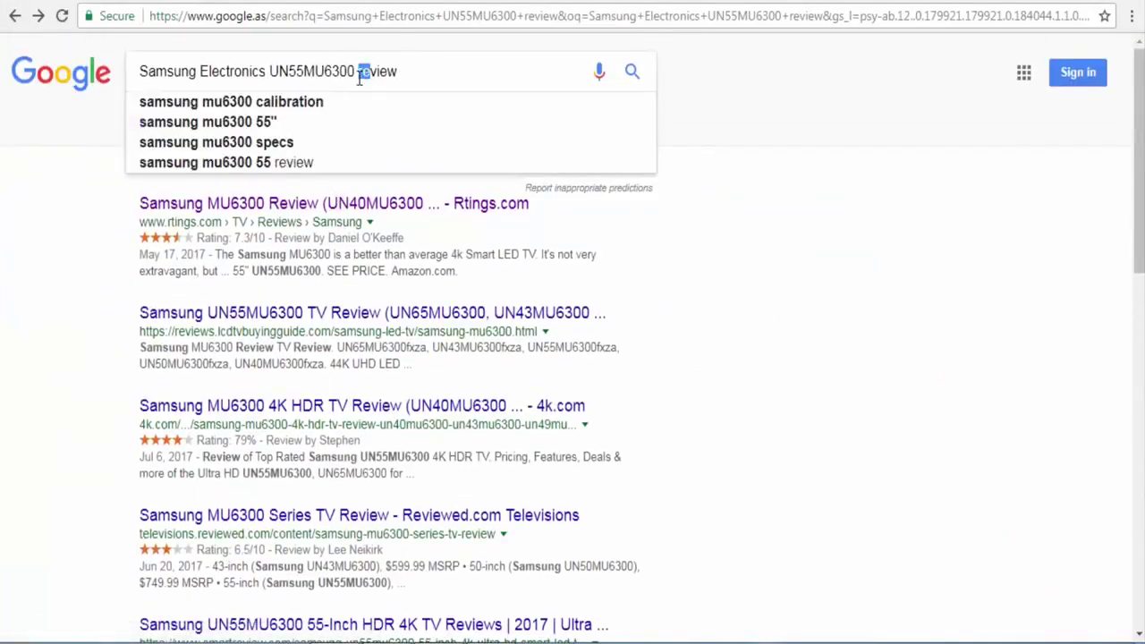
drag(360, 77, 383, 82)
click(436, 78)
Step: Look through the Google results to compare the sites that review the Samsung UN55MU6300
scroll(98, 149, down, 15)
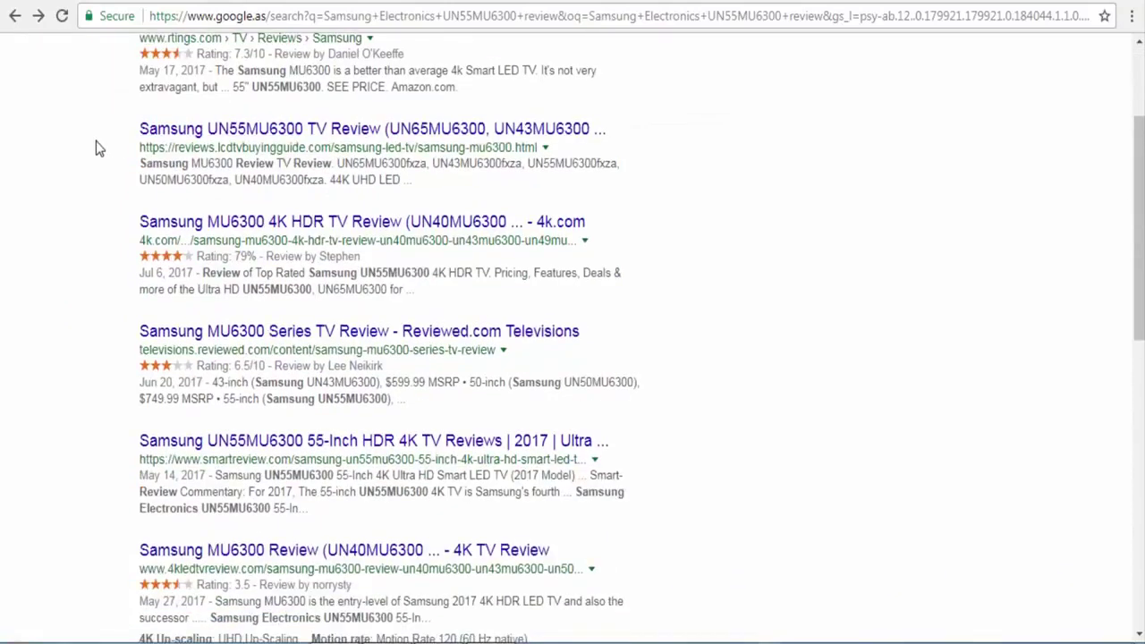
scroll(505, 286, up, 15)
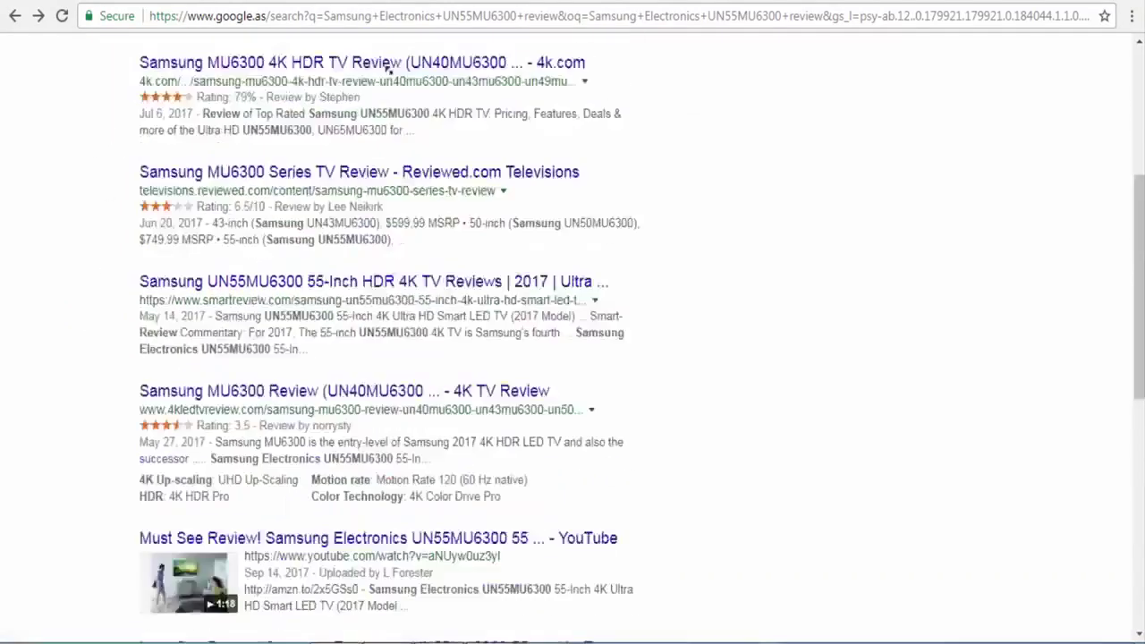
click(100, 210)
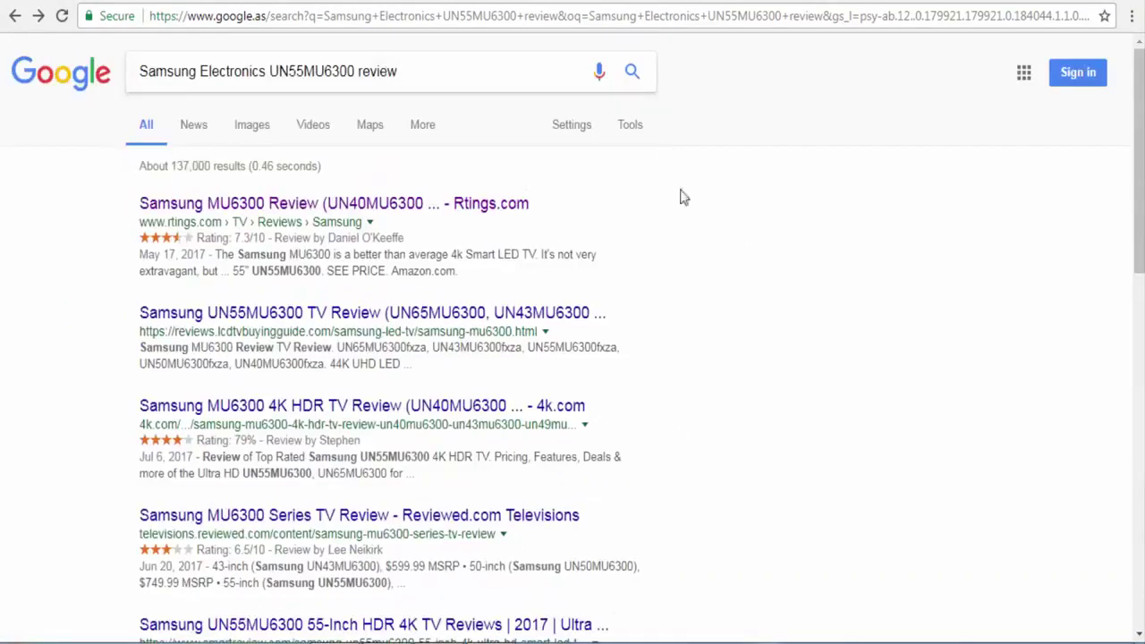
scroll(343, 407, down, 3)
scroll(229, 259, up, 3)
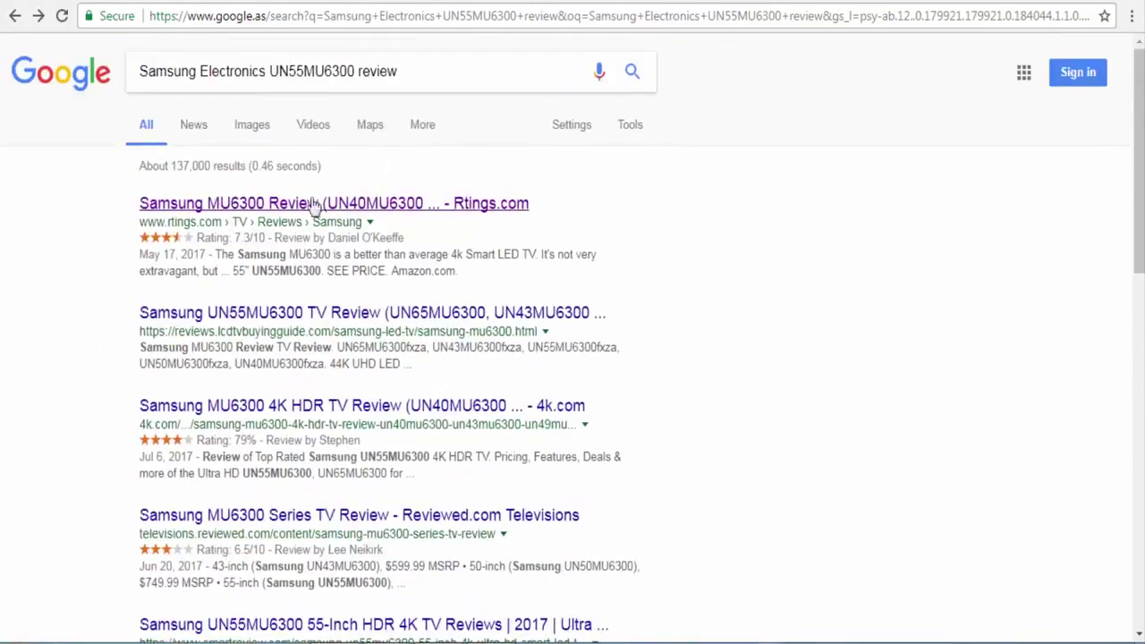
scroll(56, 430, down, 1)
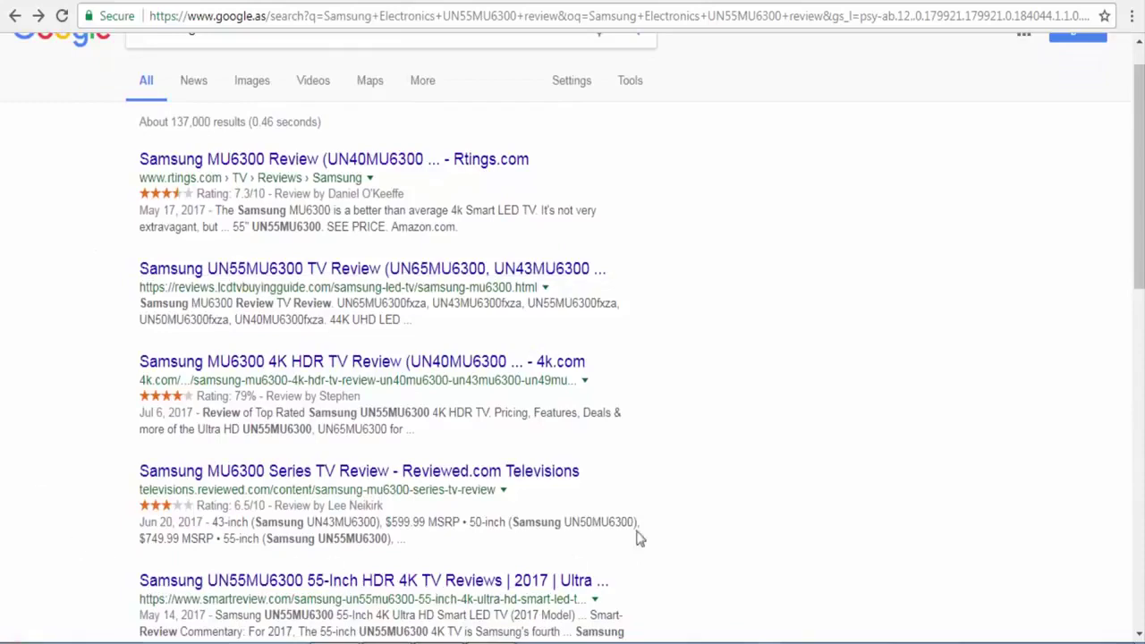
scroll(452, 225, up, 1)
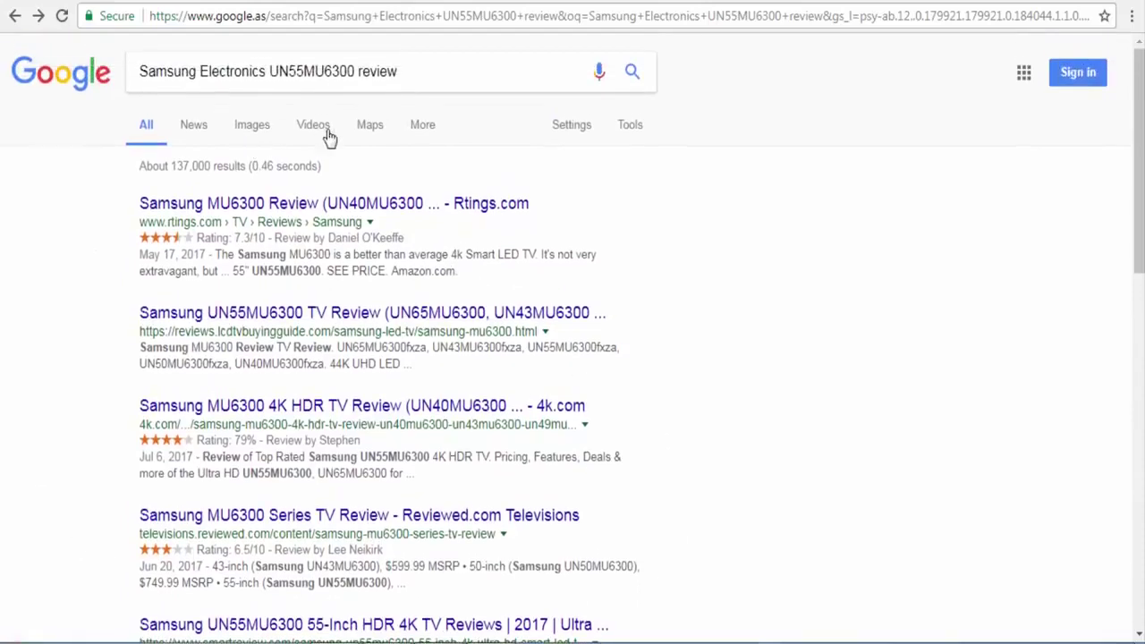
scroll(365, 292, down, 3)
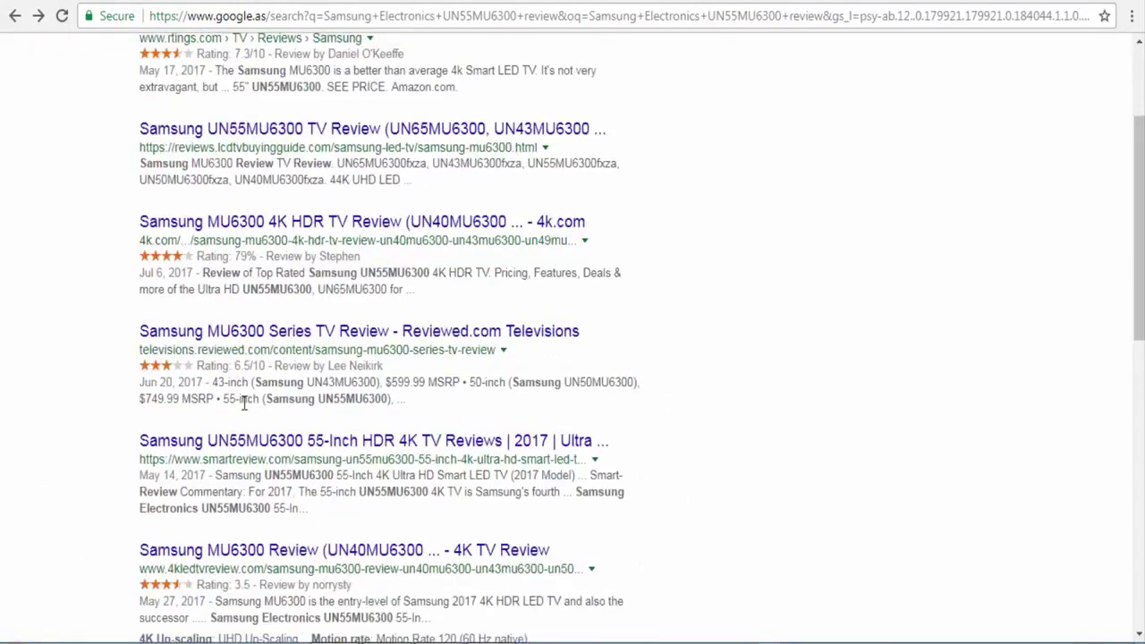
scroll(243, 404, up, 3)
scroll(120, 338, down, 4)
scroll(113, 200, up, 4)
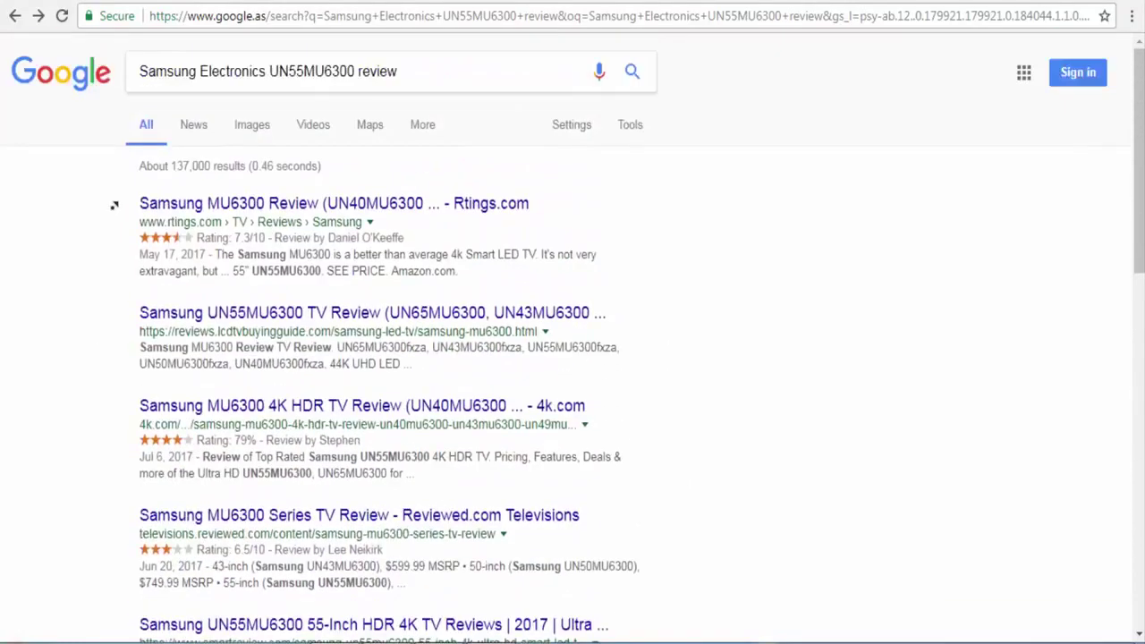
scroll(82, 278, down, 2)
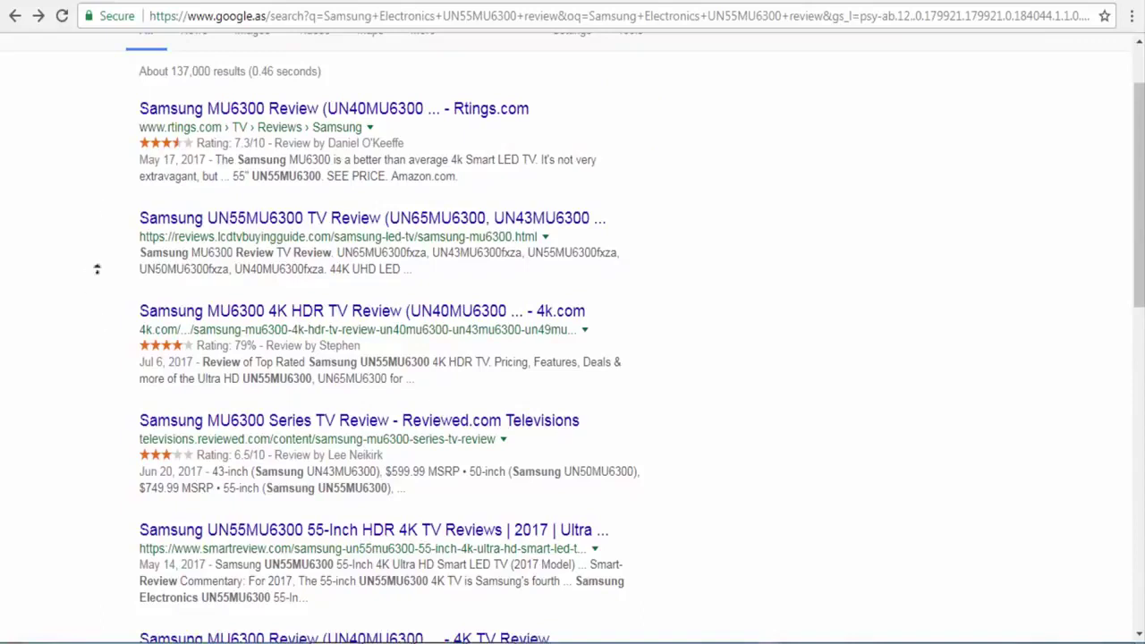
scroll(97, 268, up, 2)
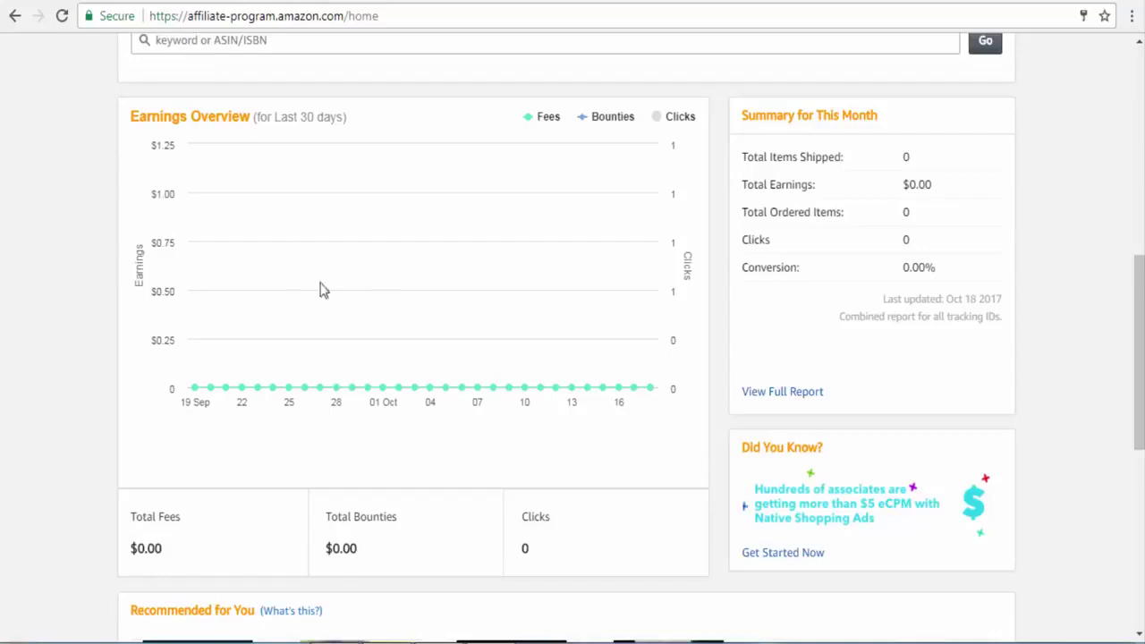
Step: Switch to Google and search for "top 10 upcoming movies"
click(429, 0)
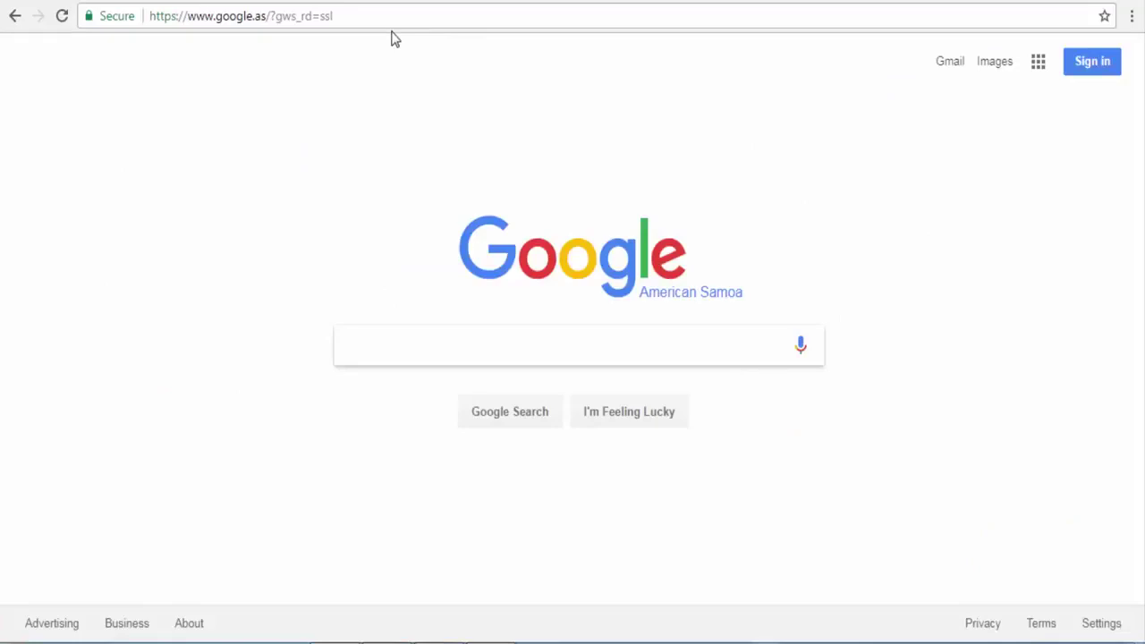
text(top)
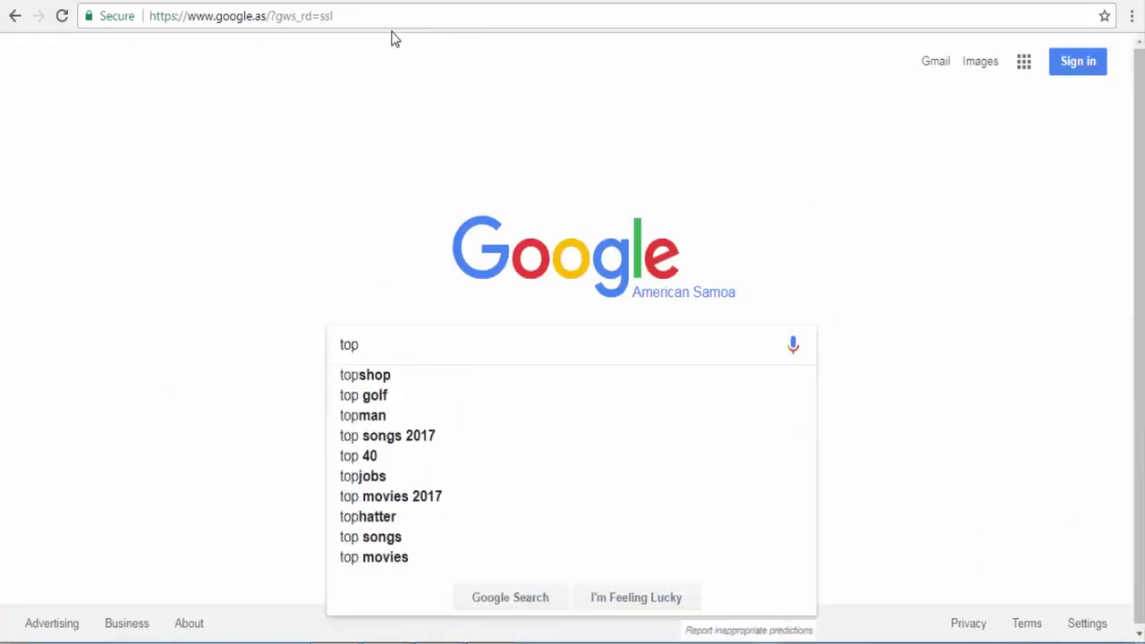
text(10 upc)
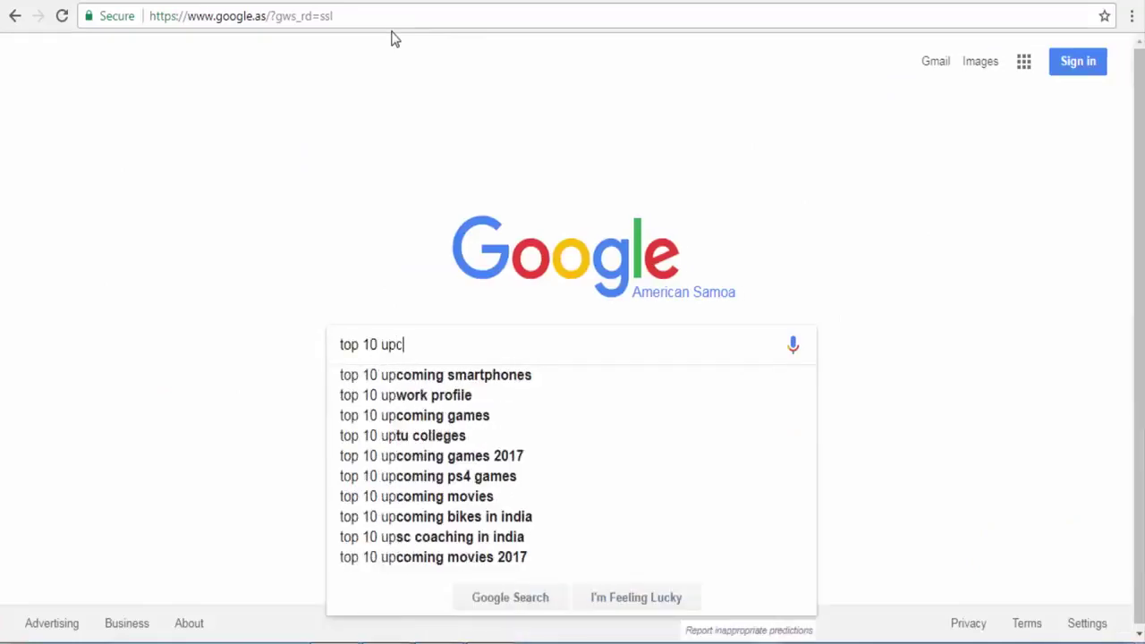
text(om)
key(BackSpace)
key(Down)
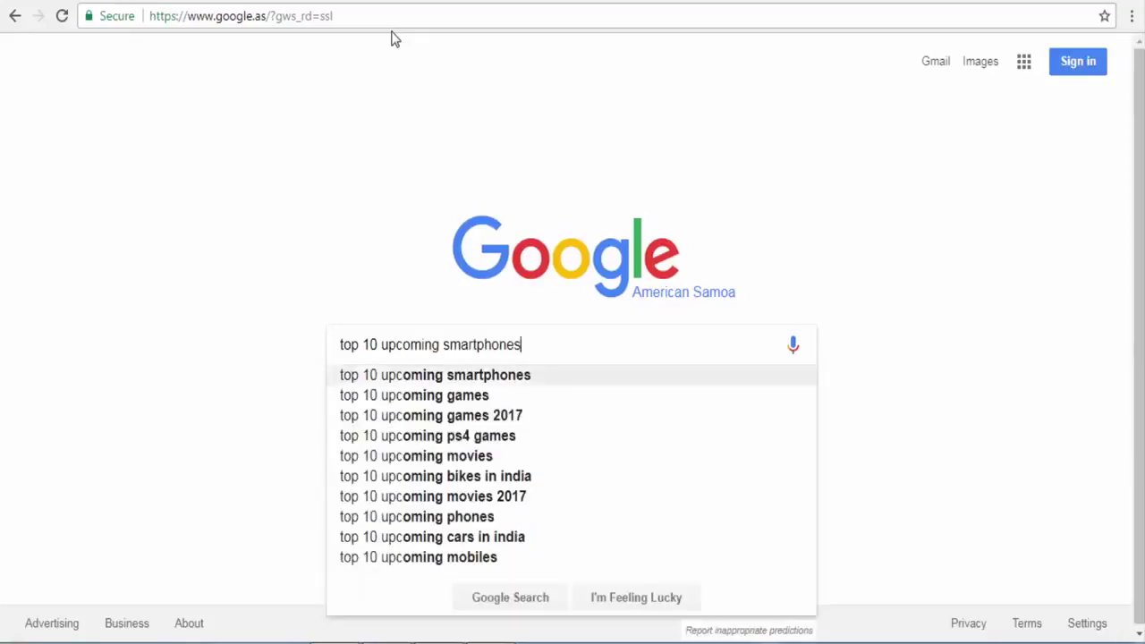
key(BackSpace)
key(BackSpace)
key(BackSpace)
key(BackSpace)
key(BackSpace)
key(BackSpace)
key(BackSpace)
key(BackSpace)
key(BackSpace)
key(BackSpace)
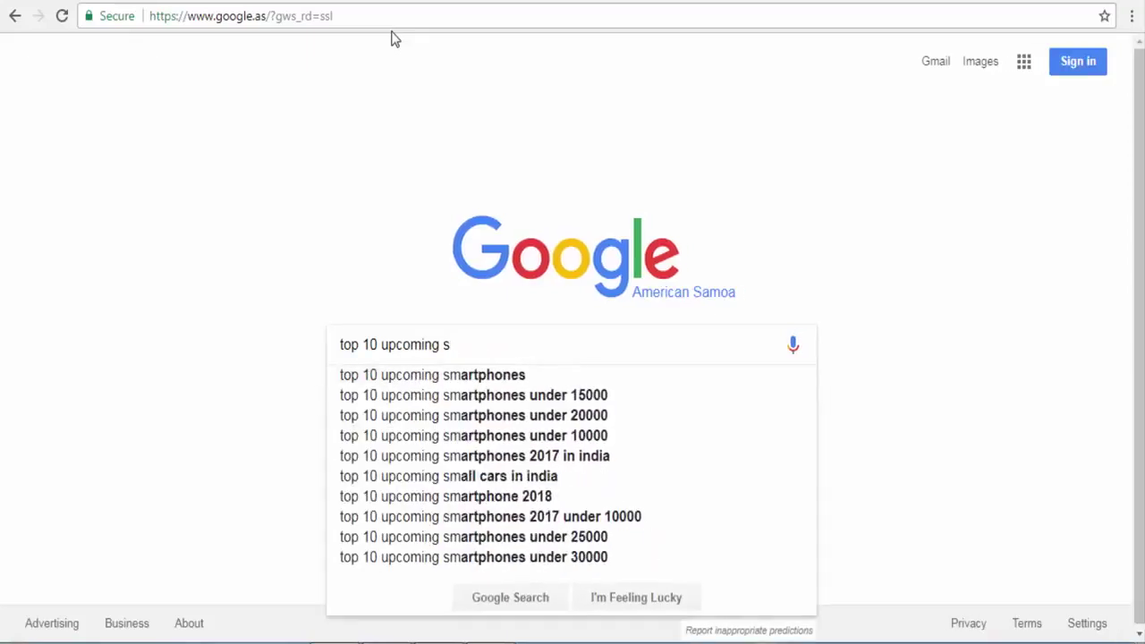
key(BackSpace)
text(movies)
key(Return)
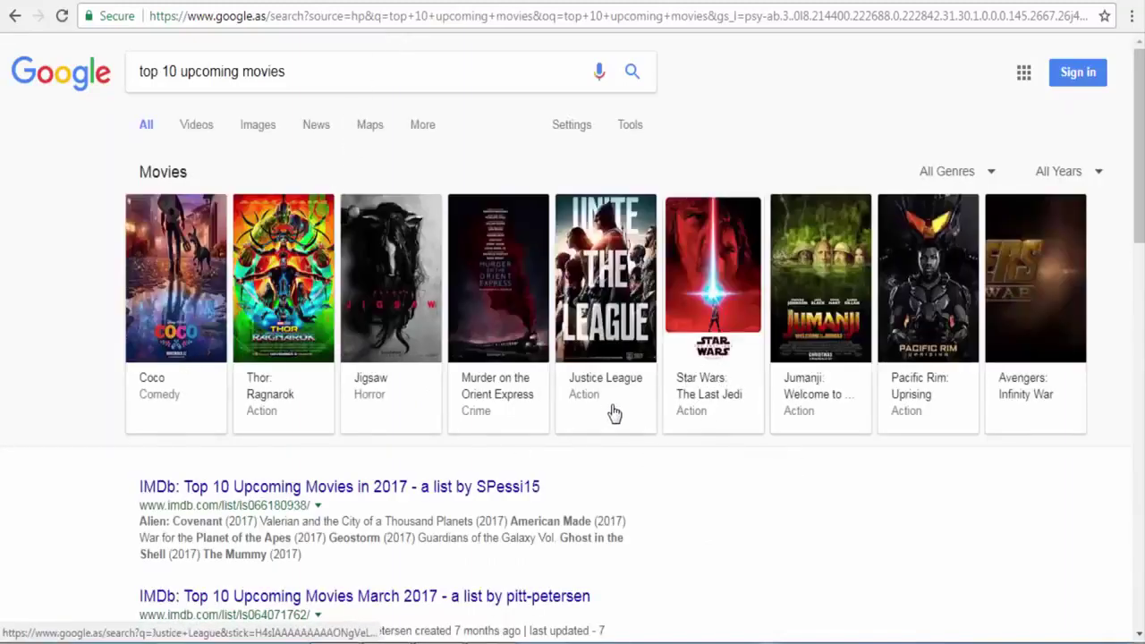
Step: Open Star Wars: The Last Jedi from the Google movie results, then switch to YouTube and search for "Star Wars"
click(697, 324)
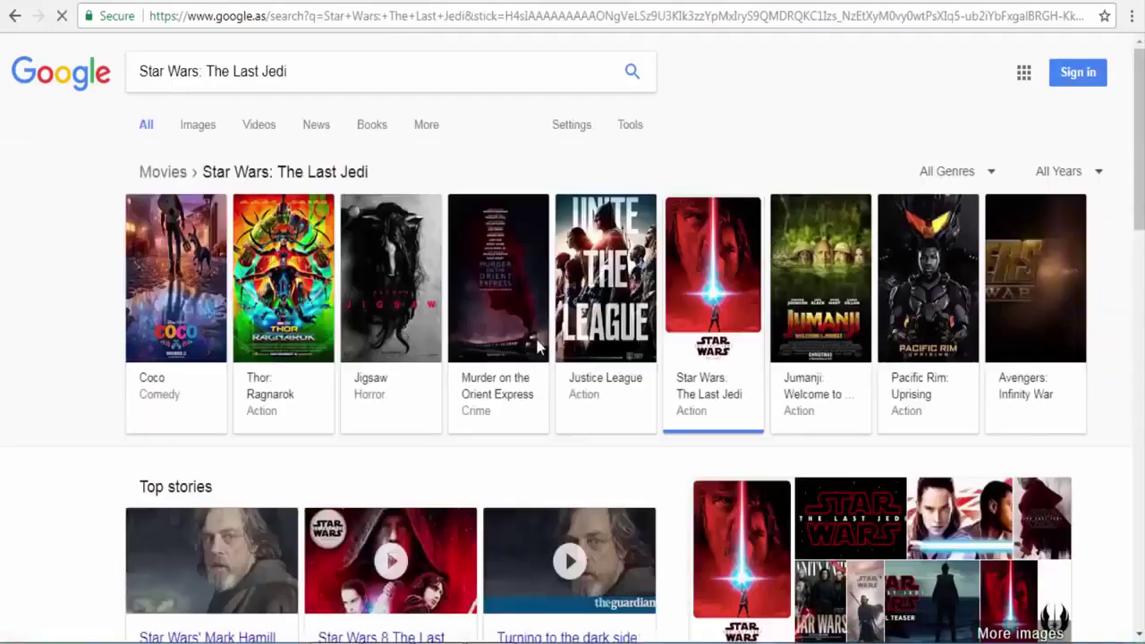
drag(204, 71, 140, 73)
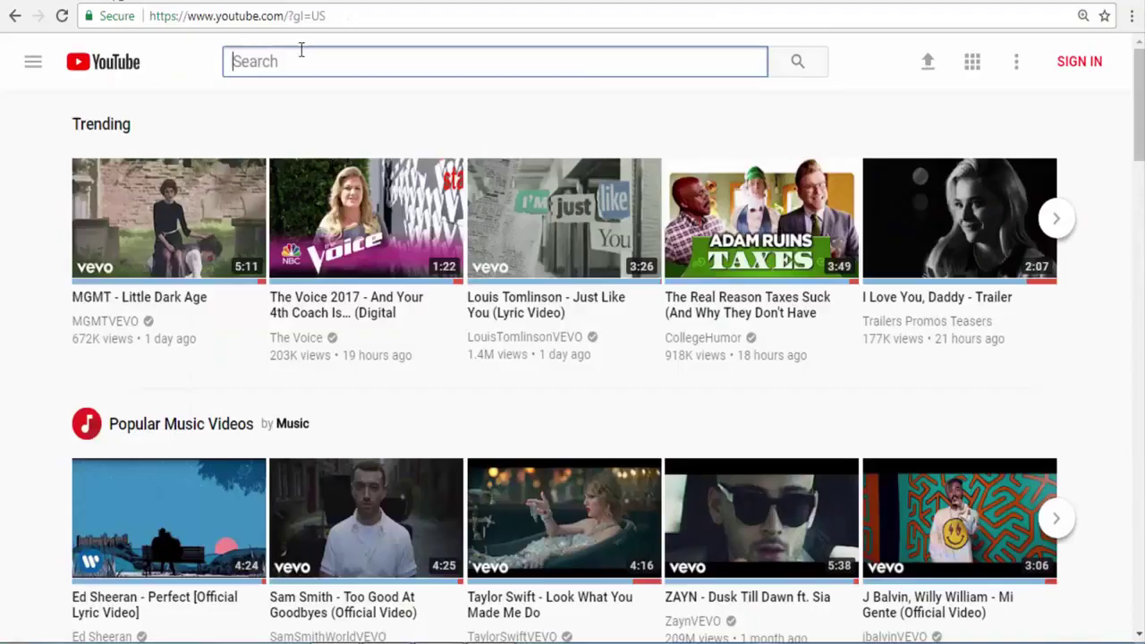
text(Star Wars)
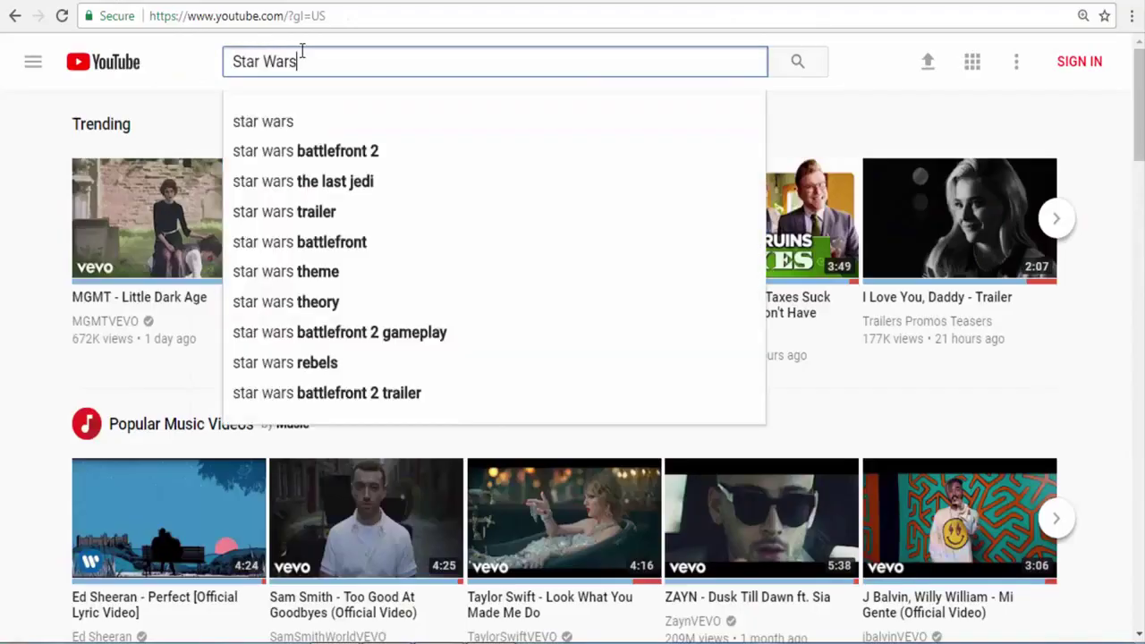
key(Return)
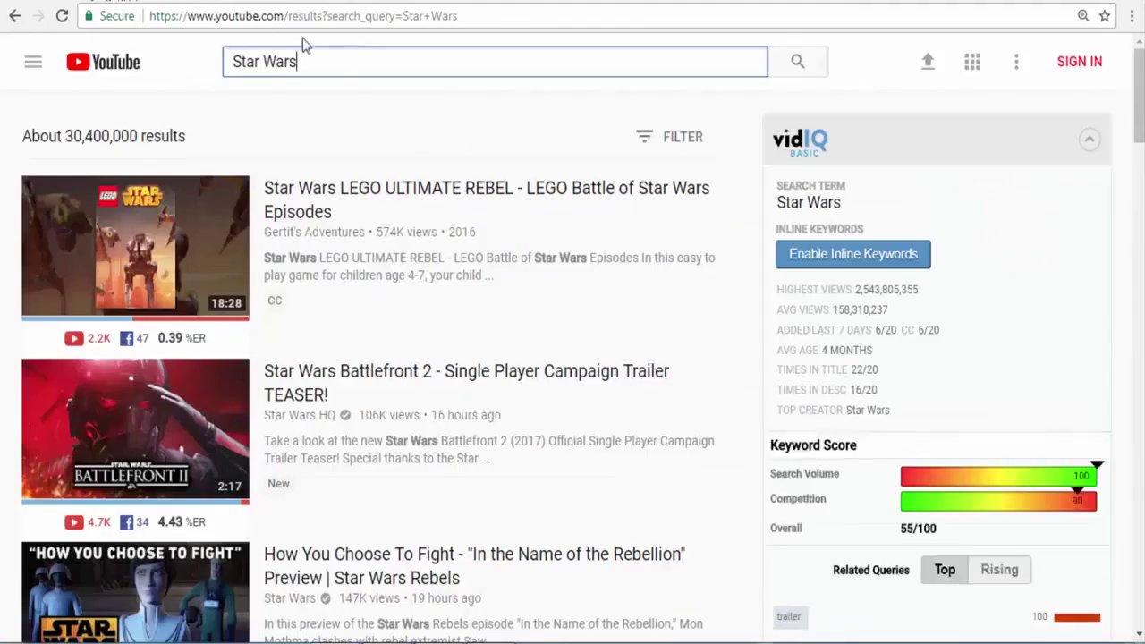
Step: Replace the YouTube search with the full title "Star Wars: The Last Jedi" and look over the trailer's view count
click(217, 89)
click(345, 54)
text(Star Wars: The Last Jedi)
drag(459, 61, 4, 61)
text(Star Wars: The Last Jedi)
key(Return)
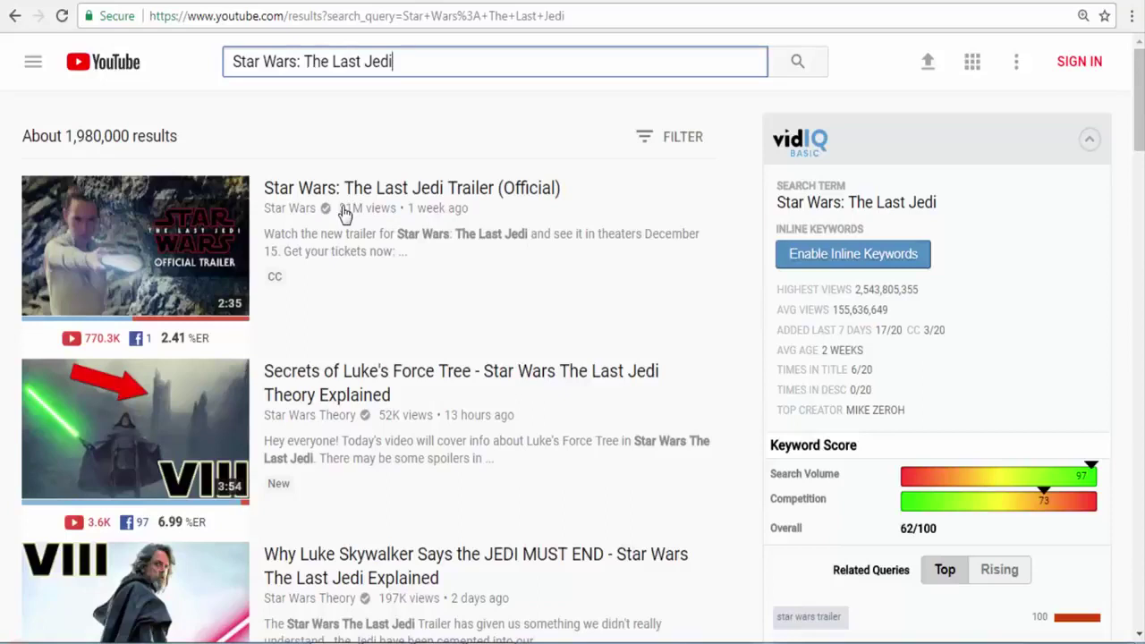
mouse_move(188, 244)
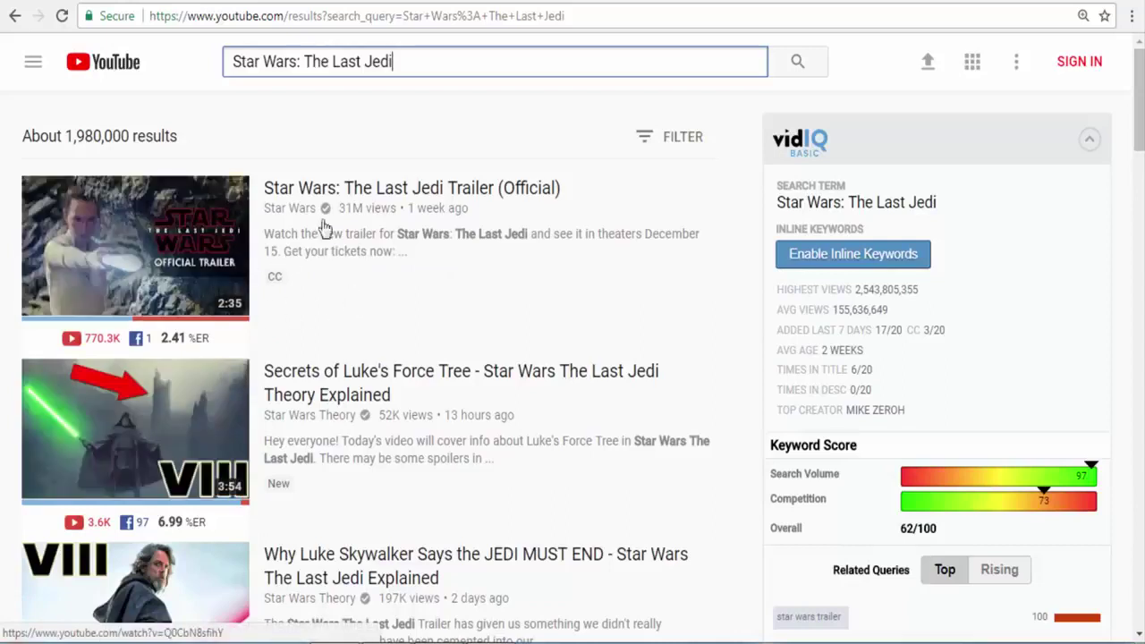
middle_click(313, 136)
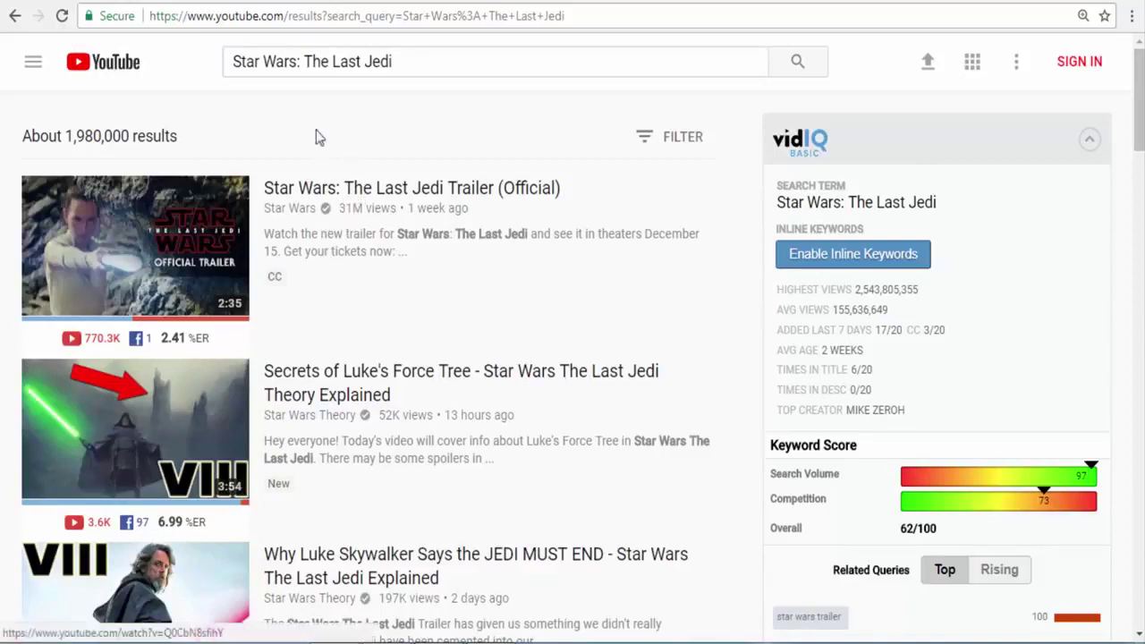
Step: Switch back to the Amazon Associates home page and open the Product Links page
click(296, 1)
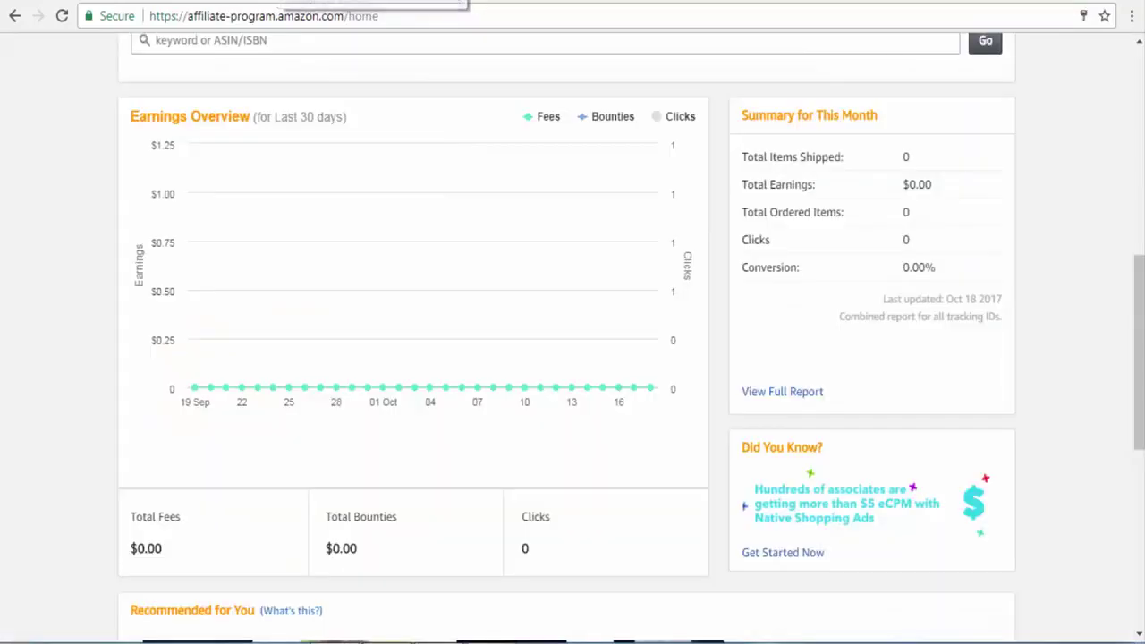
scroll(512, 326, down, 4)
scroll(512, 326, up, 12)
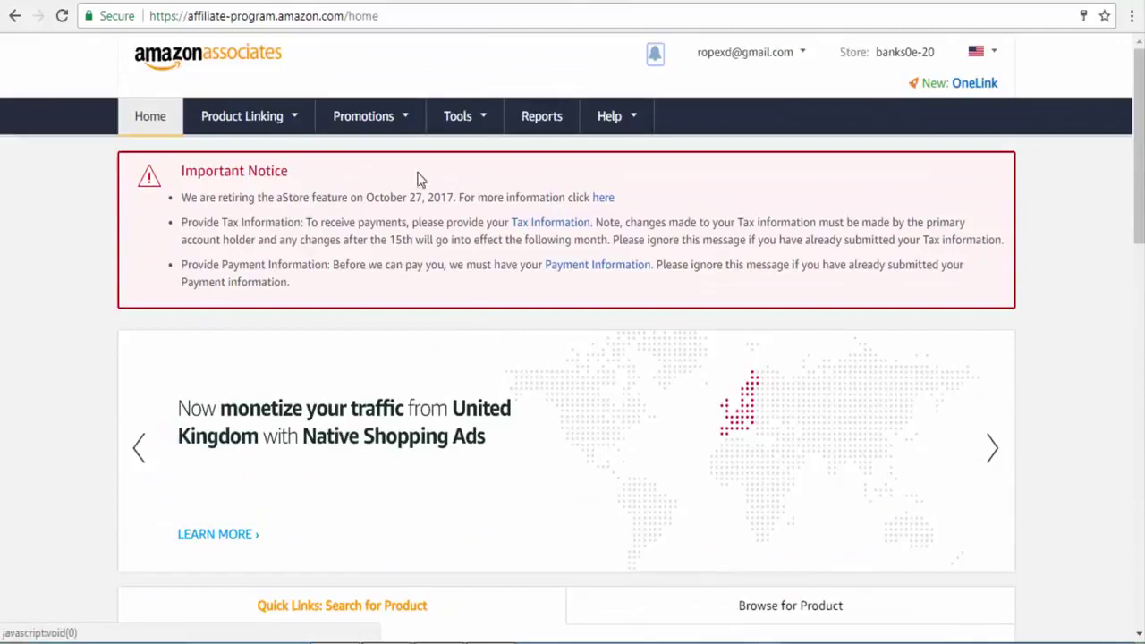
mouse_move(304, 129)
click(267, 160)
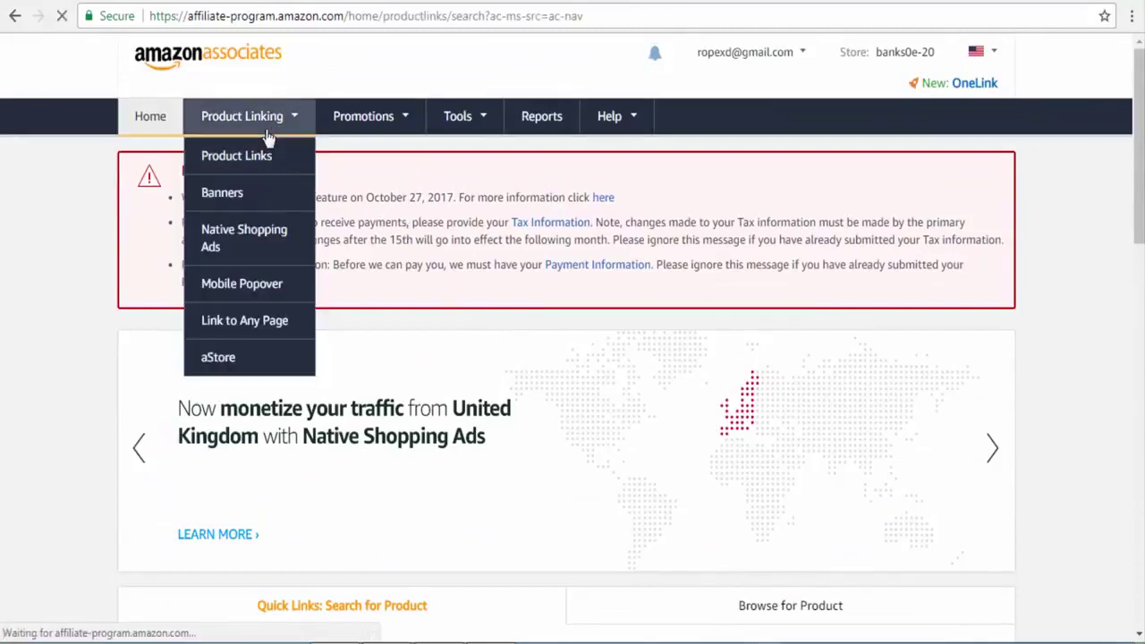
Step: Search all of Amazon.com for products to link to with the keywords "Star Wars: The Last Jedi"
scroll(457, 227, down, 5)
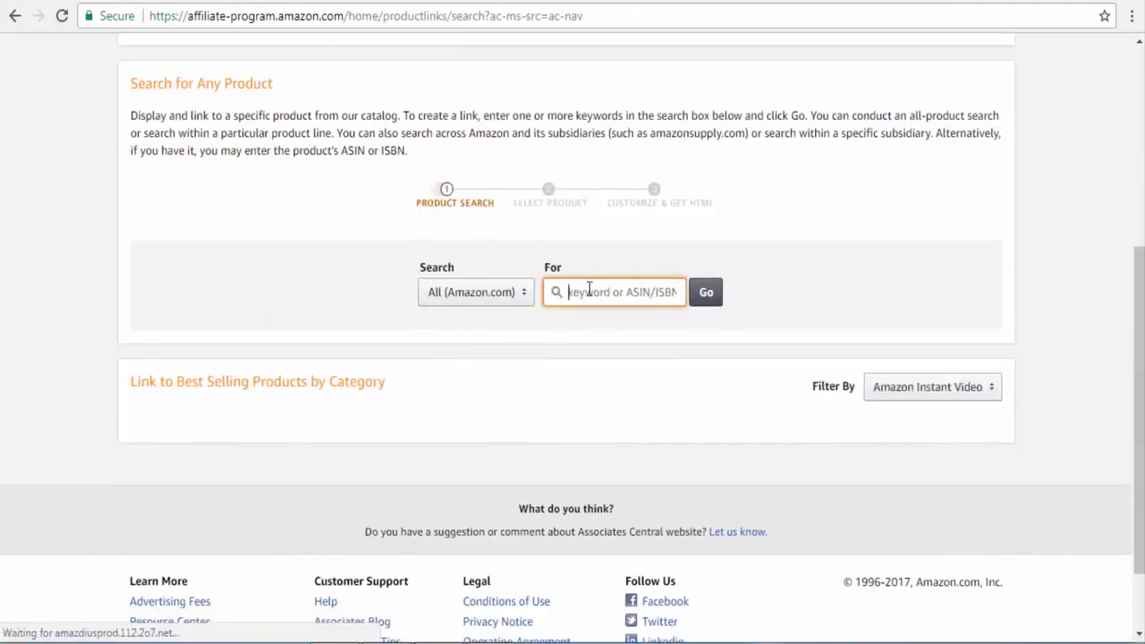
click(486, 296)
click(632, 290)
text(Star Wars: The Last Jedi)
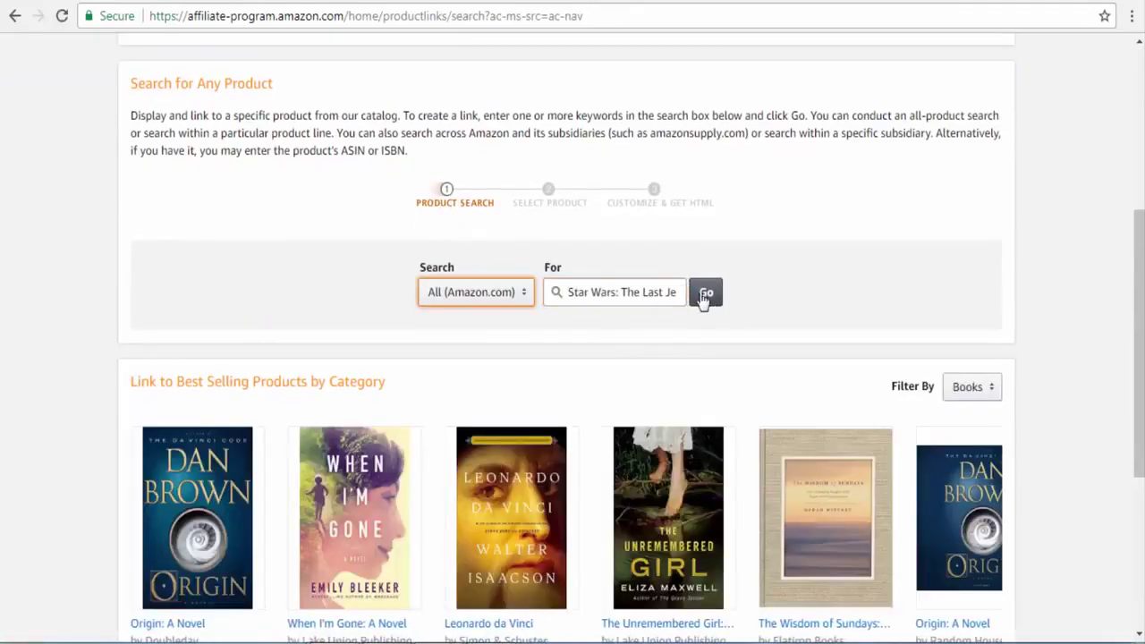
click(707, 295)
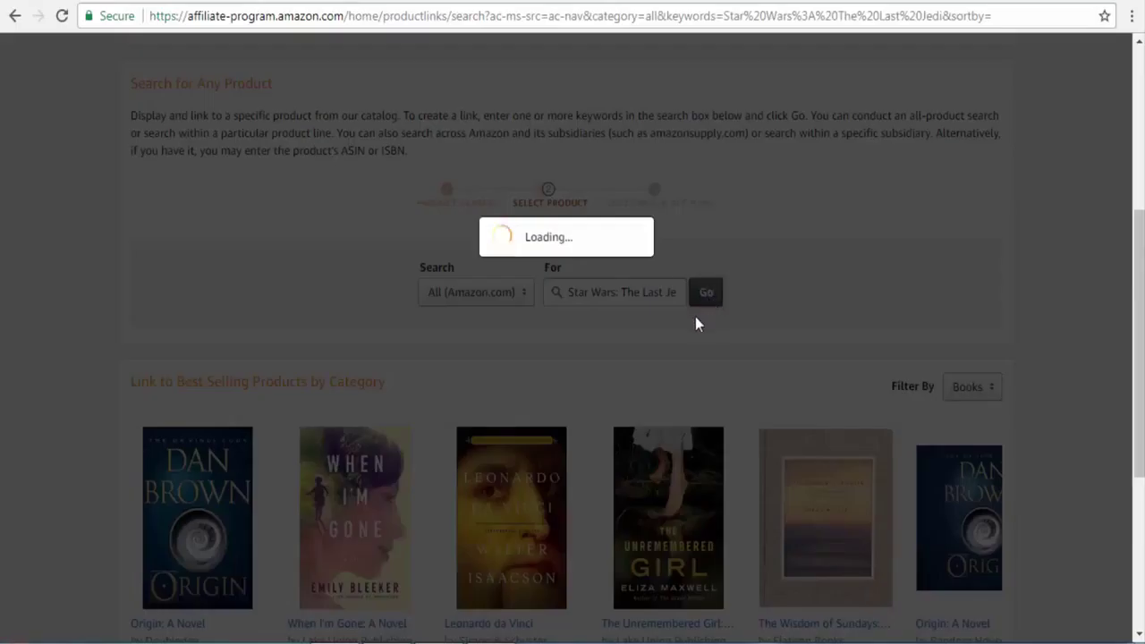
Step: Point out the price, sales rank category and link option of the product The Last Jedi (Star Wars) by Del Rey
scroll(639, 295, down, 3)
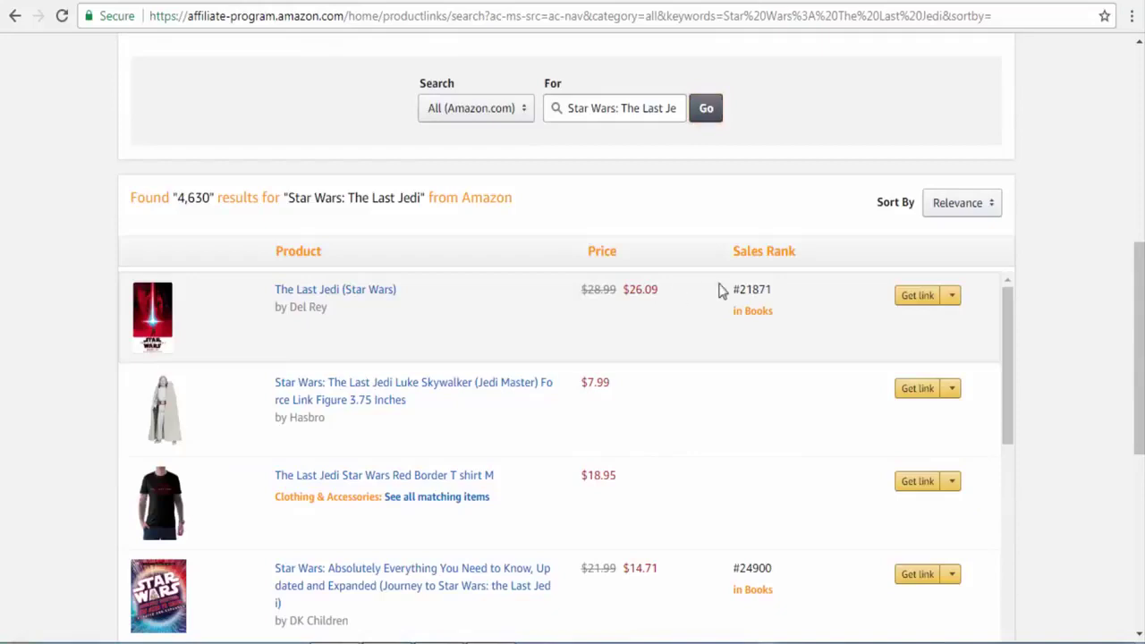
drag(732, 324, 774, 319)
click(689, 319)
drag(626, 289, 663, 302)
click(669, 304)
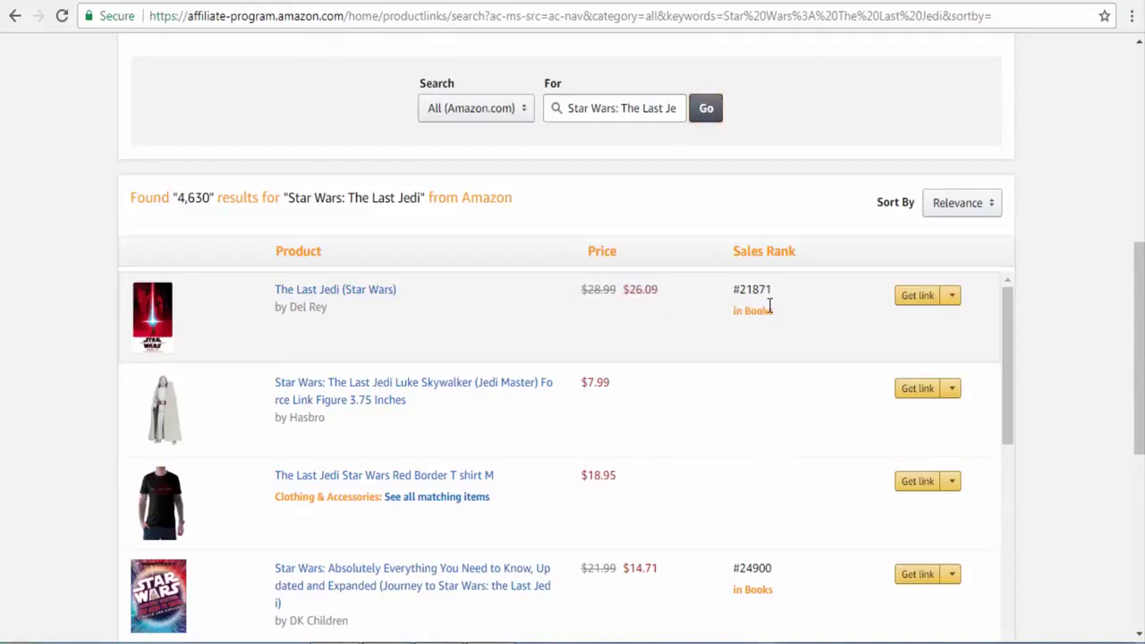
click(917, 310)
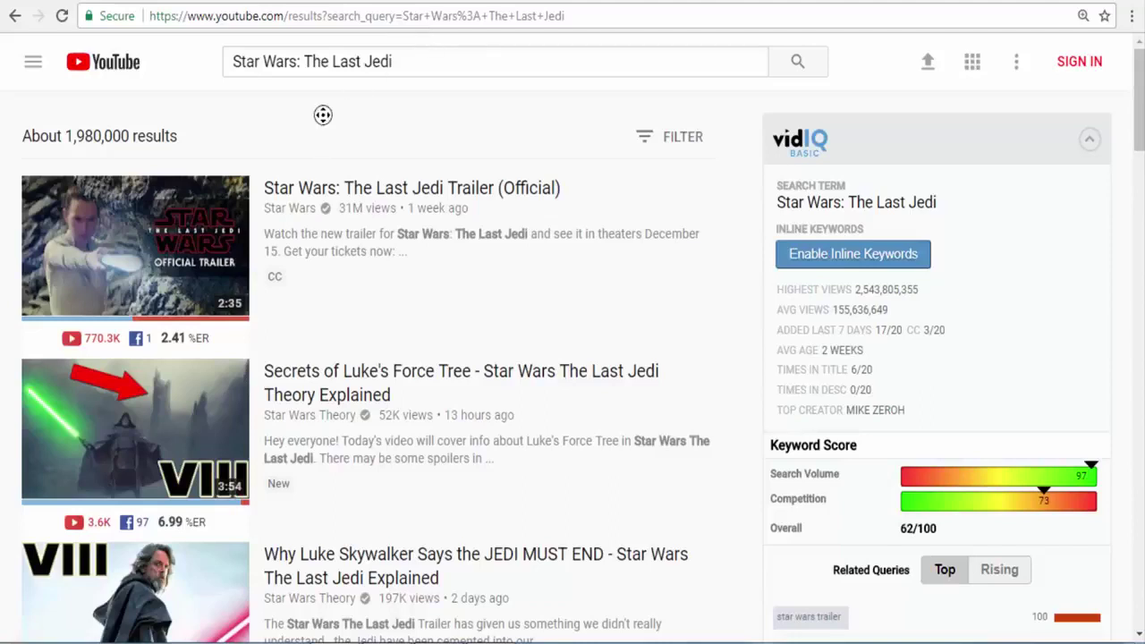
Step: Return to the YouTube results for Star Wars: The Last Jedi and look over the listed videos
scroll(323, 130, down, 1)
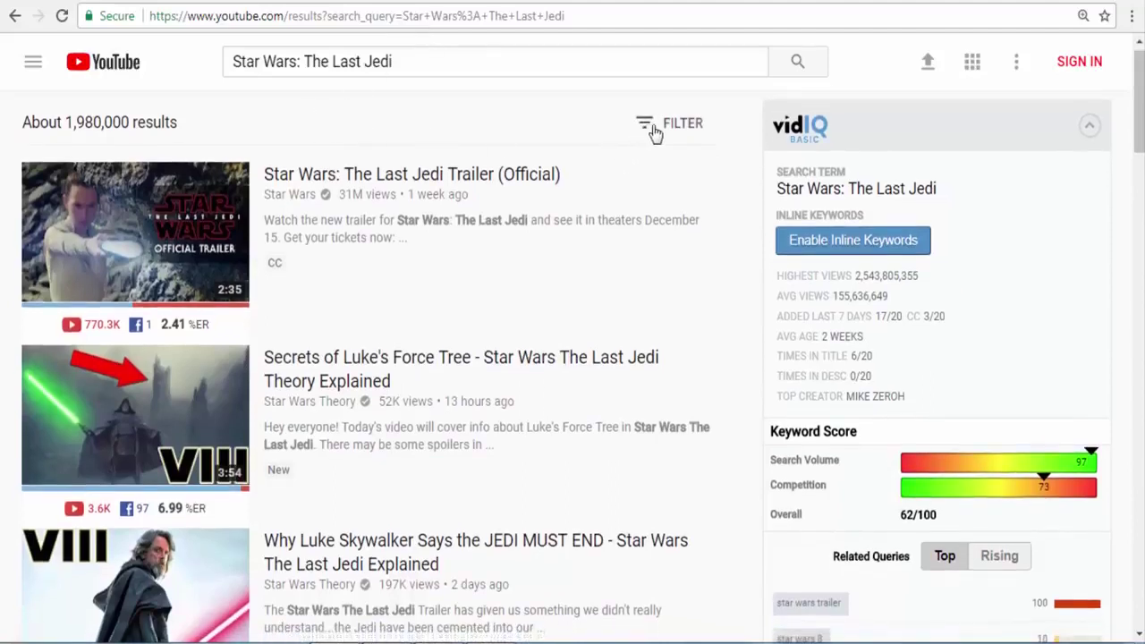
scroll(197, 154, up, 1)
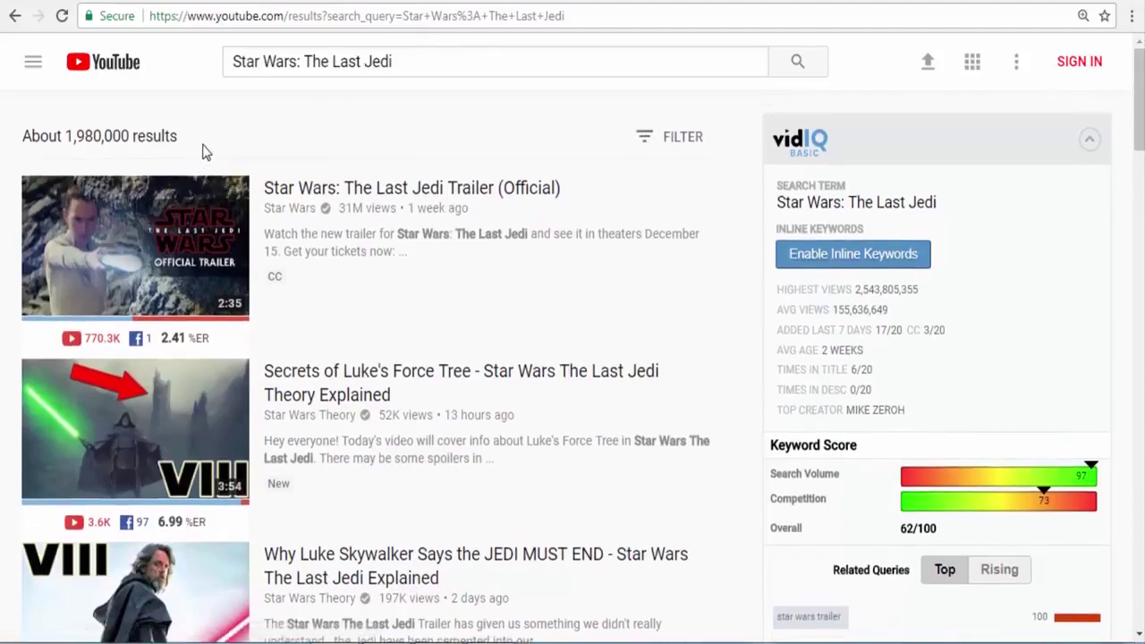